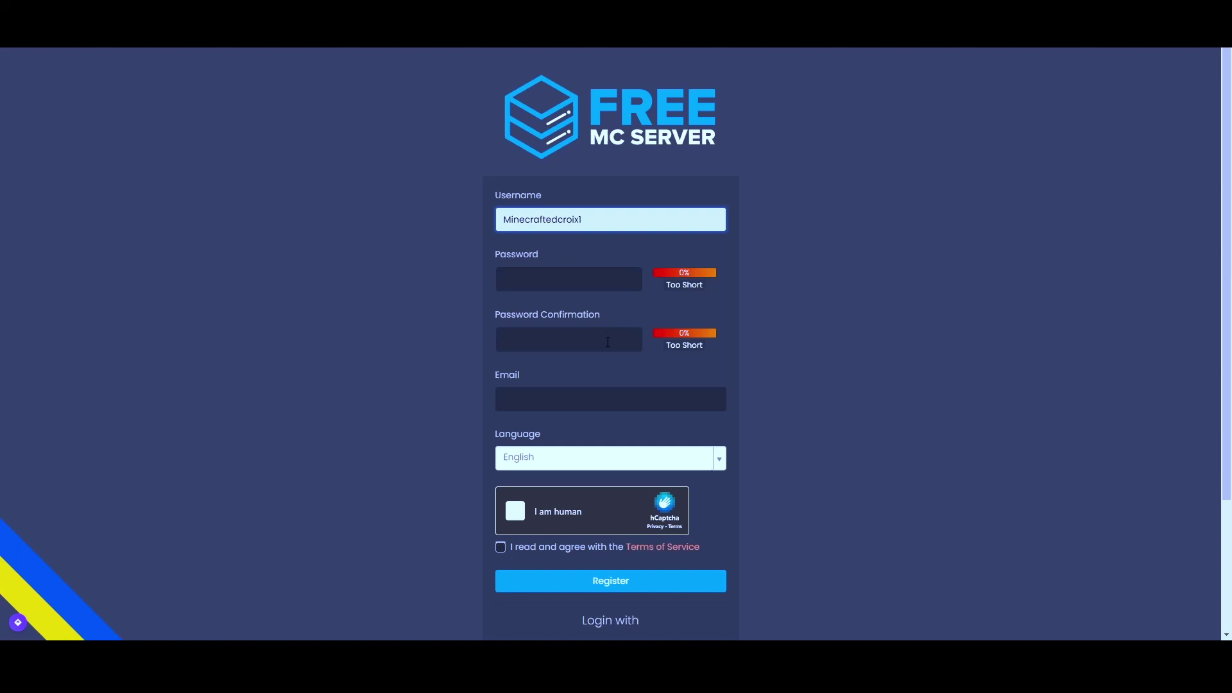
Pass the registration hCaptcha check and switch the browser to full screen
scroll(504, 294, down, 3)
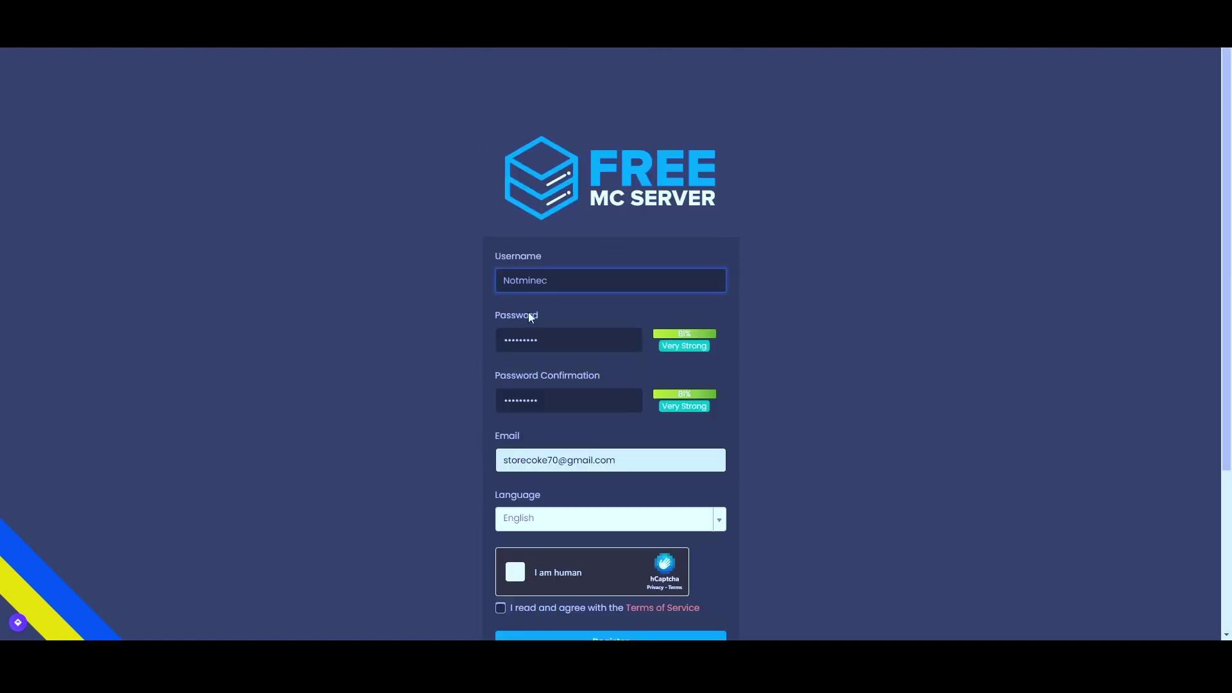
scroll(529, 312, down, 3)
click(515, 377)
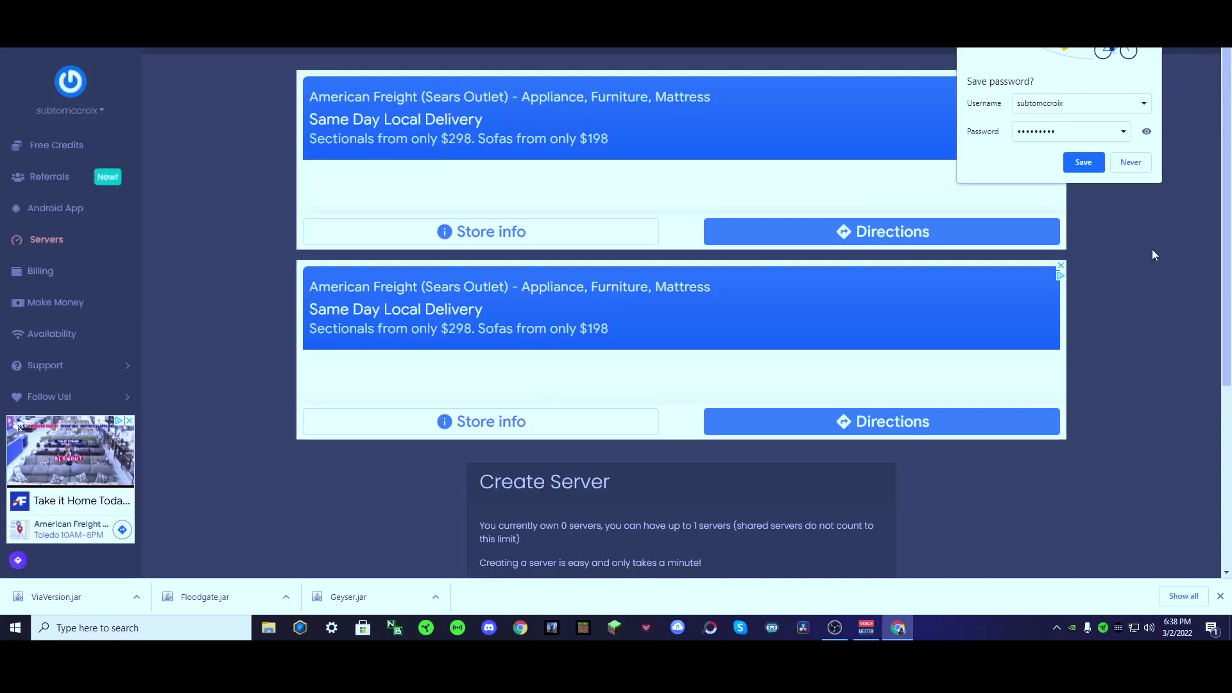
key(F11)
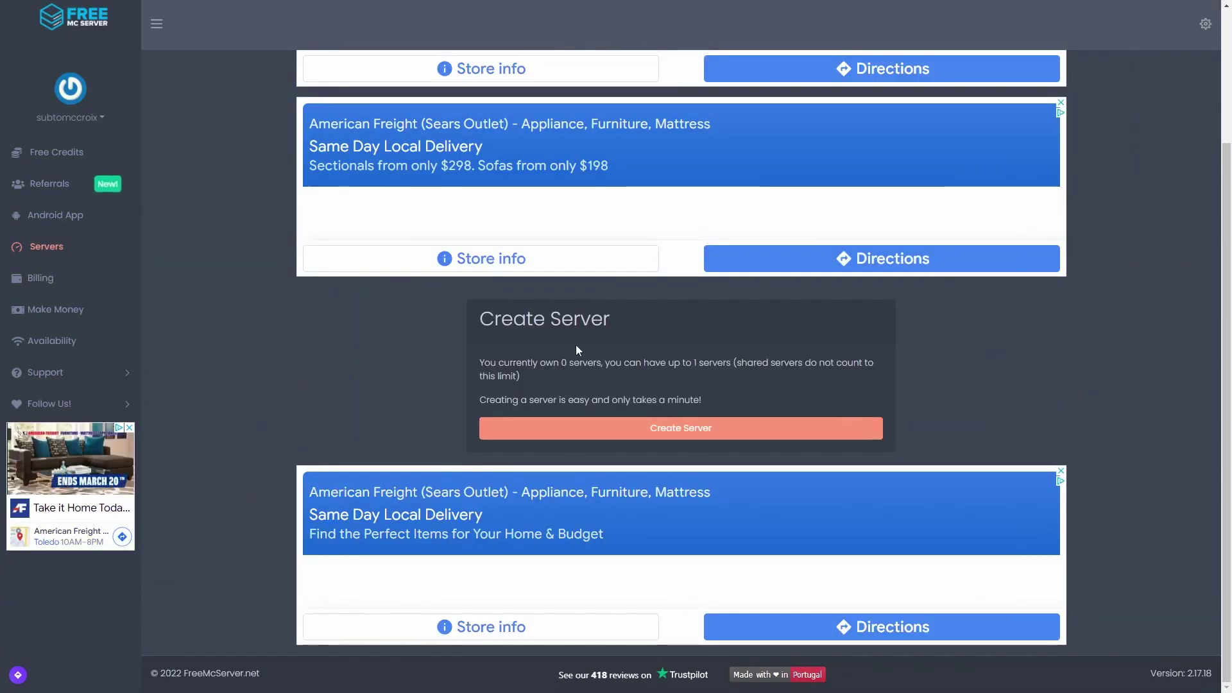
Create a new High Memory server named 'twitch' and advance to the Location step
click(523, 428)
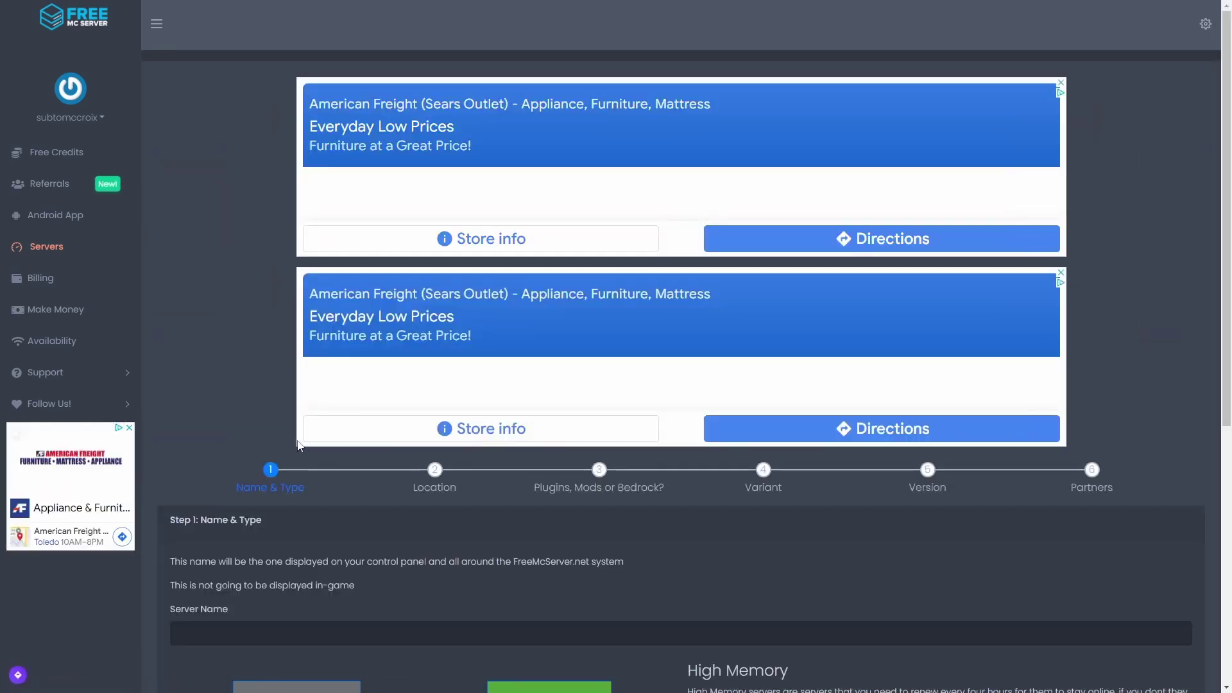
scroll(237, 416, down, 4)
click(239, 378)
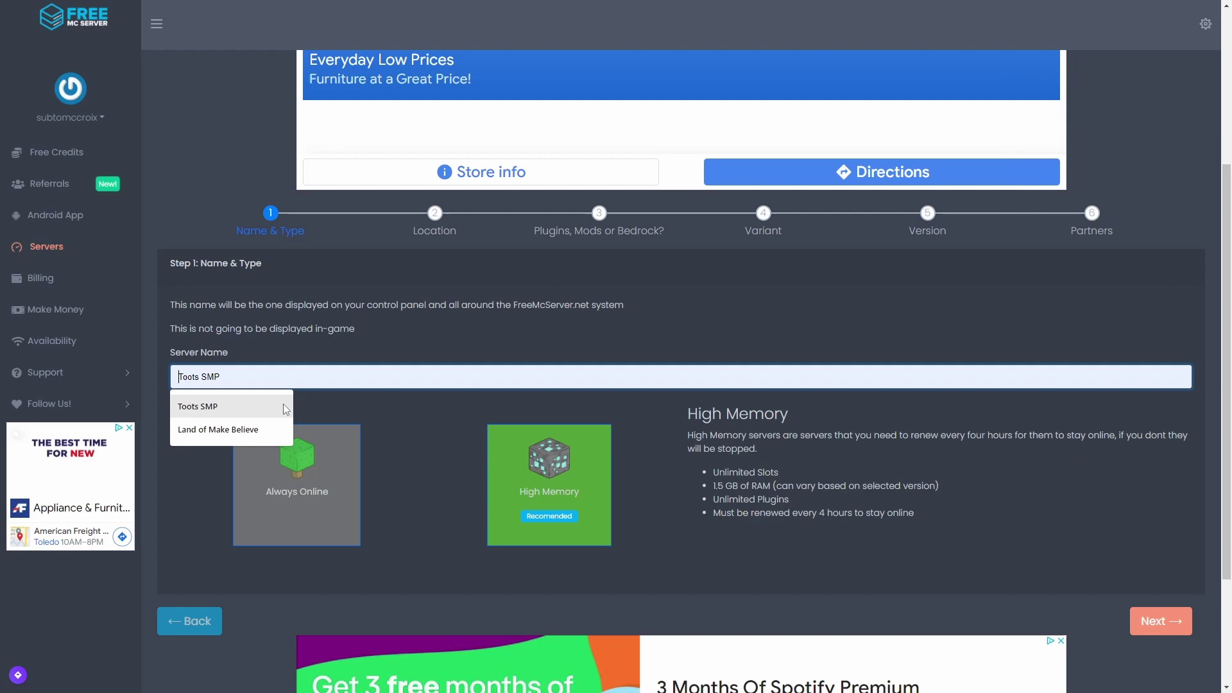
text(twitch)
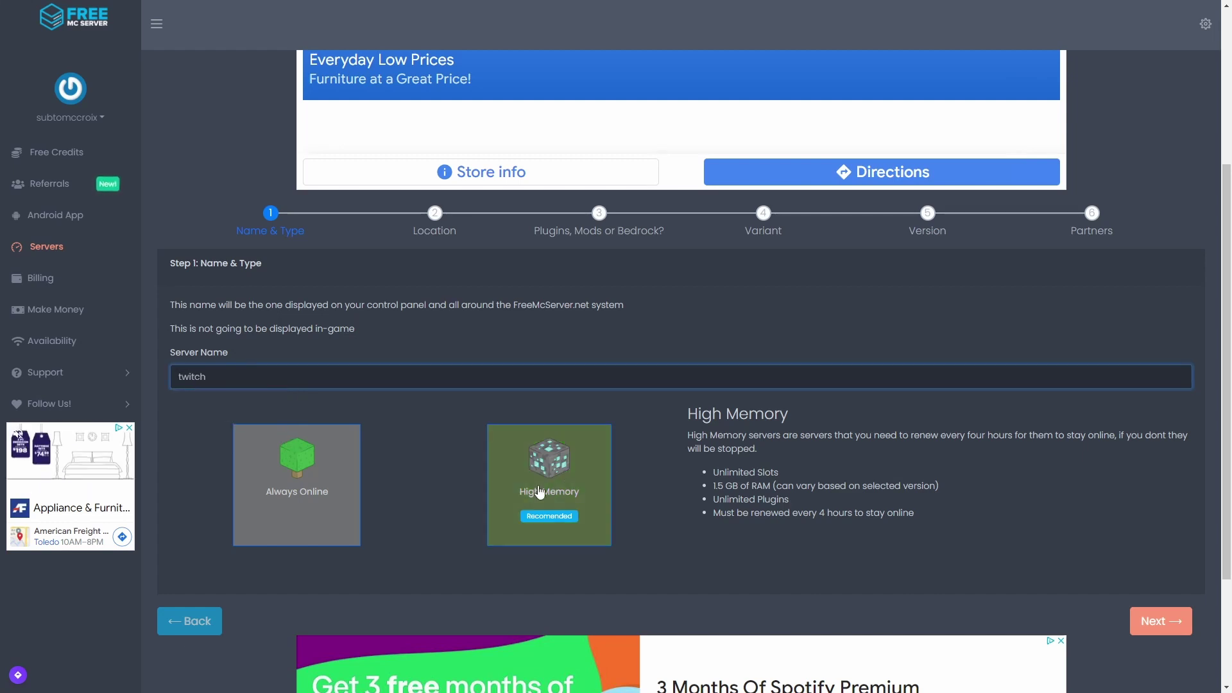
scroll(834, 487, down, 3)
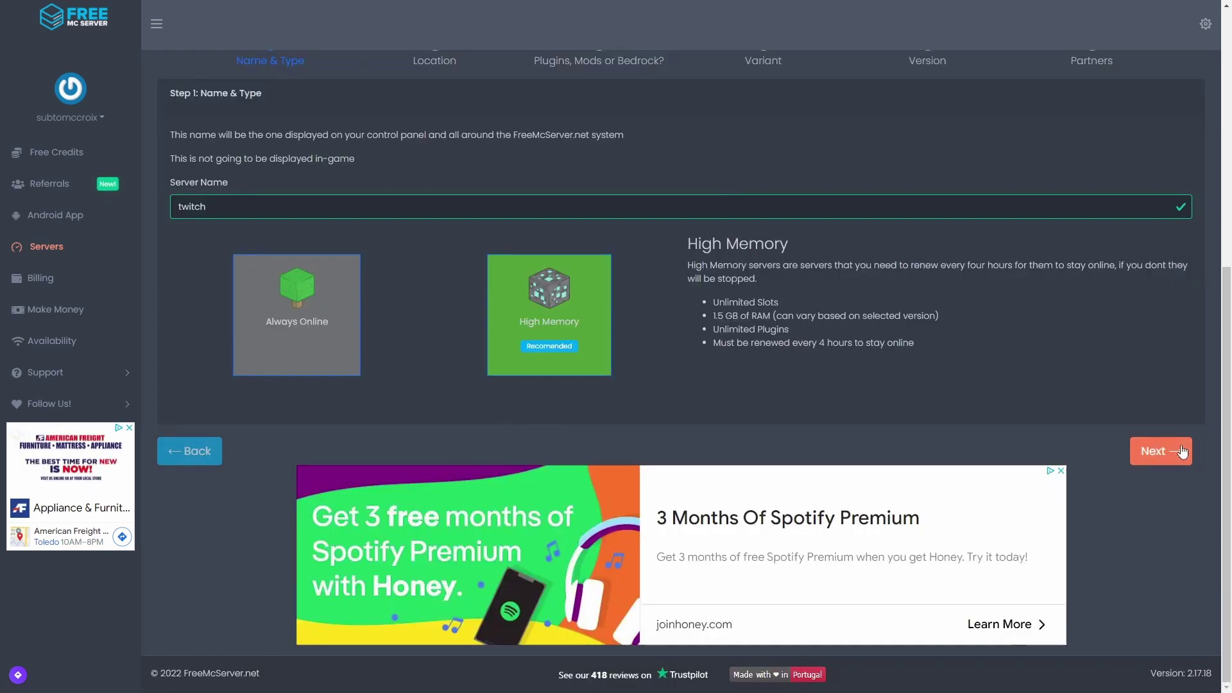
click(1173, 451)
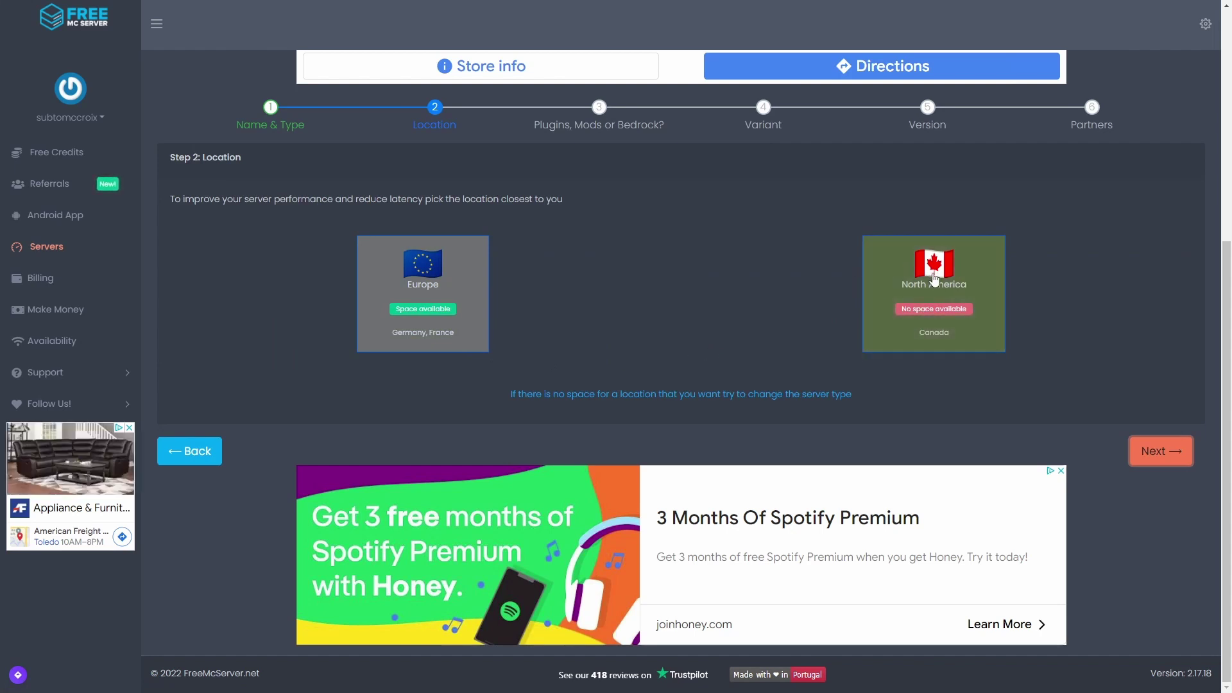
Choose Europe, a Plugins server, the PaperMC variant and version 1.18.1 in the wizard
click(389, 270)
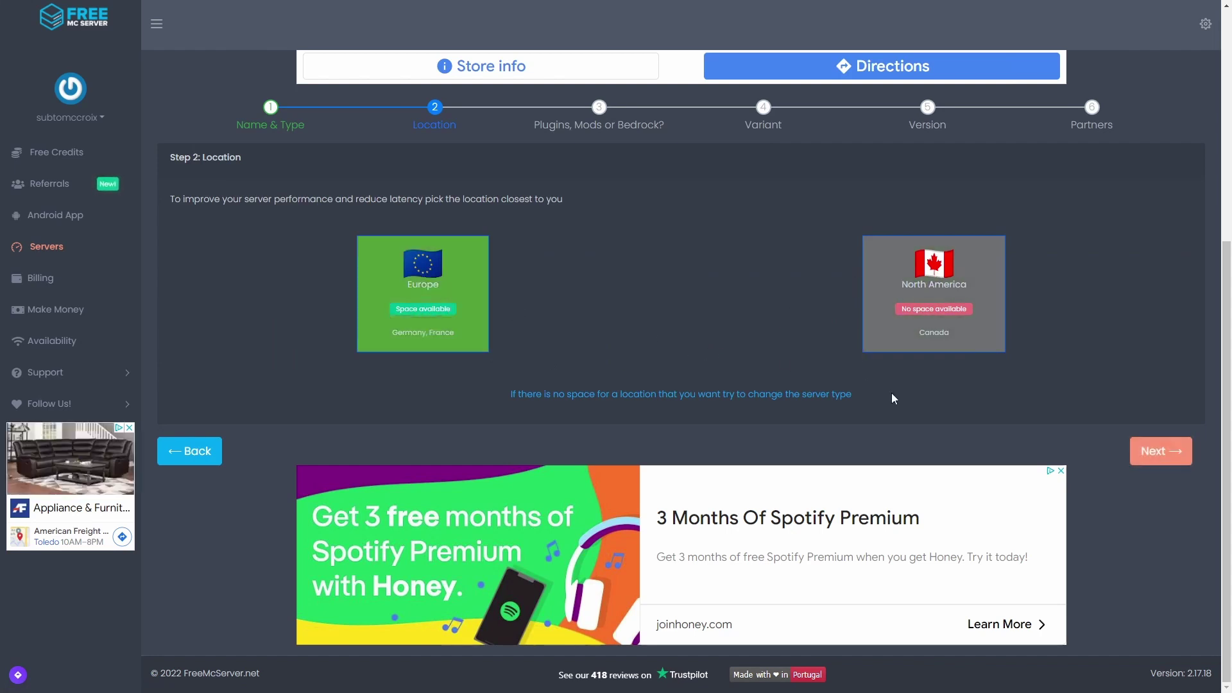
click(1146, 455)
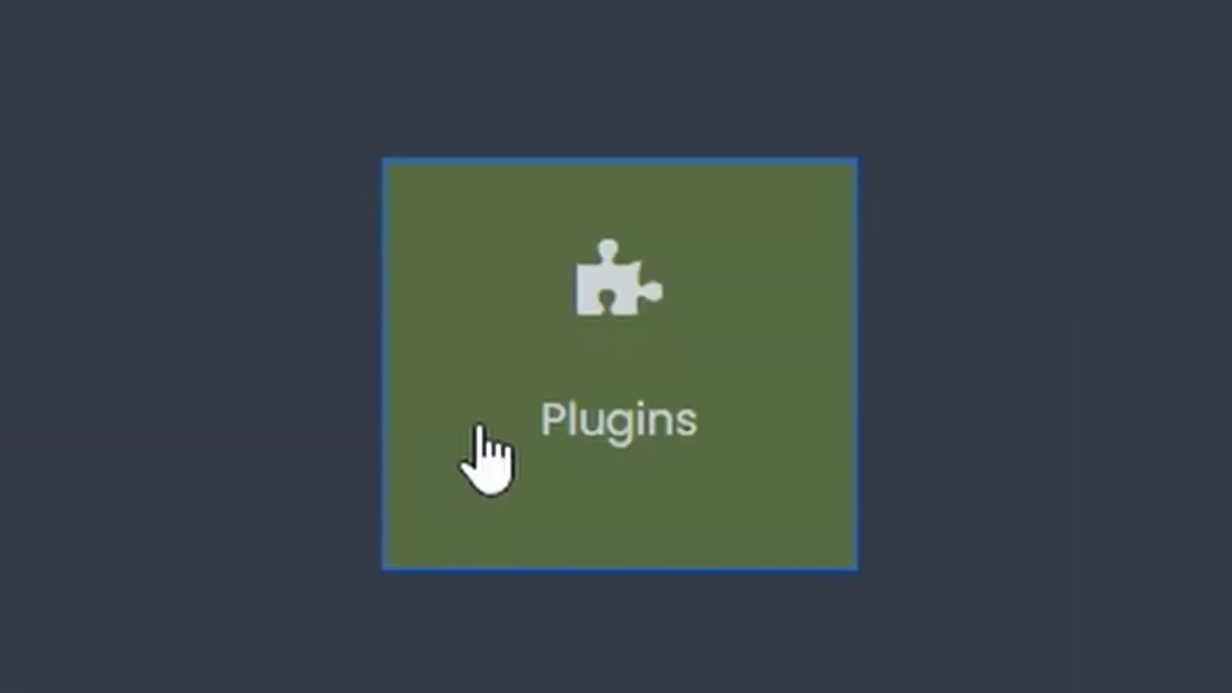
click(660, 371)
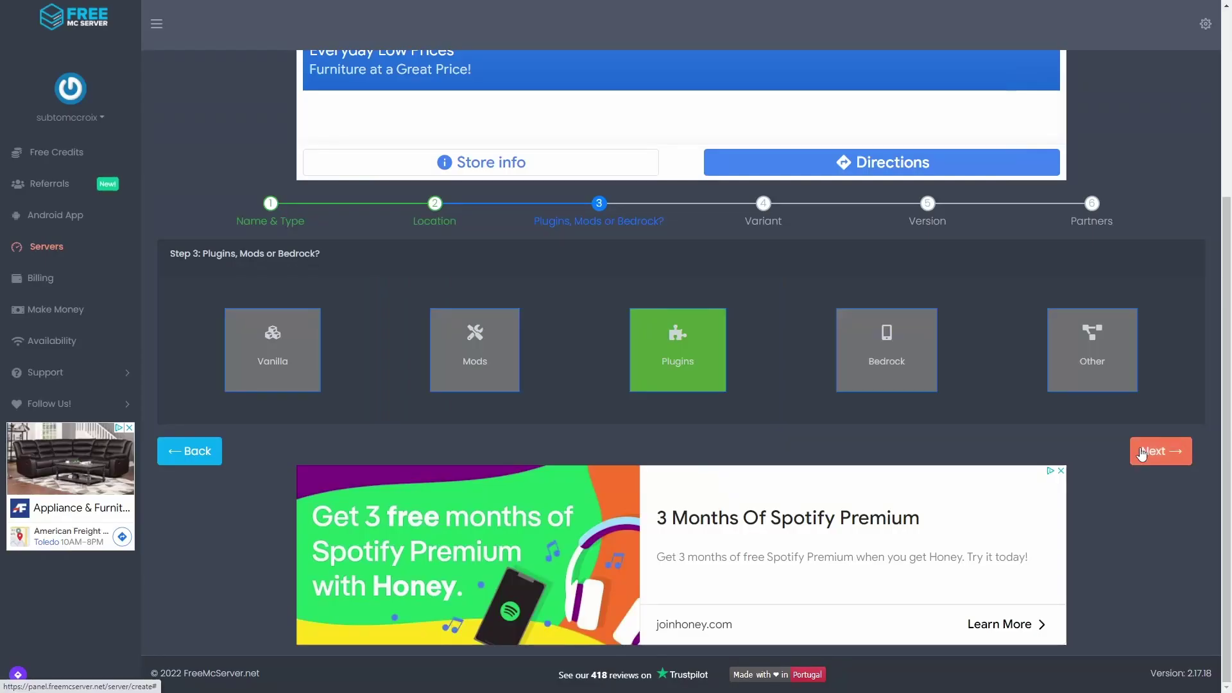
click(1141, 453)
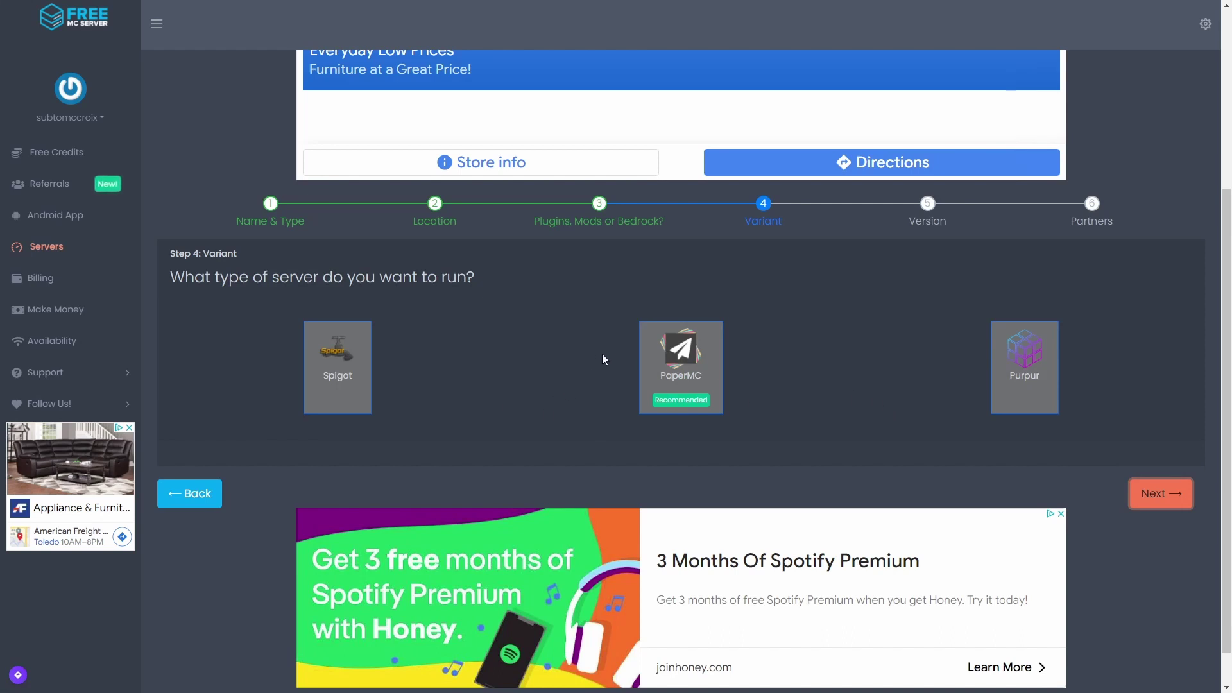
click(654, 368)
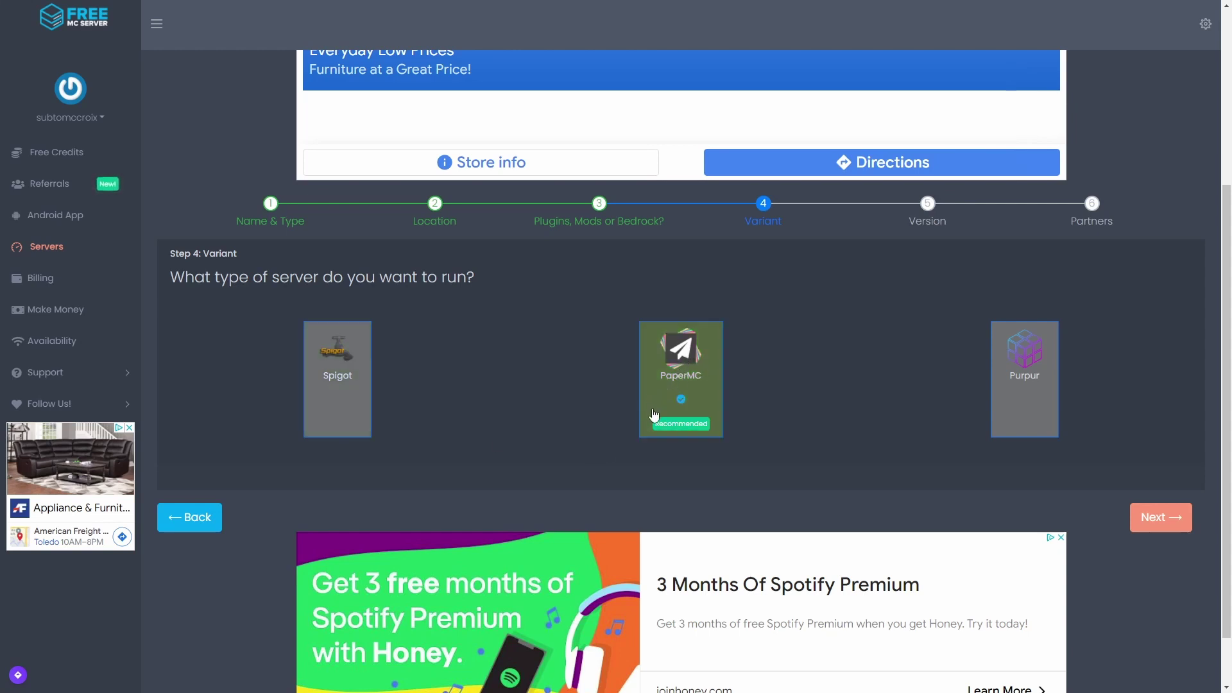
click(1131, 521)
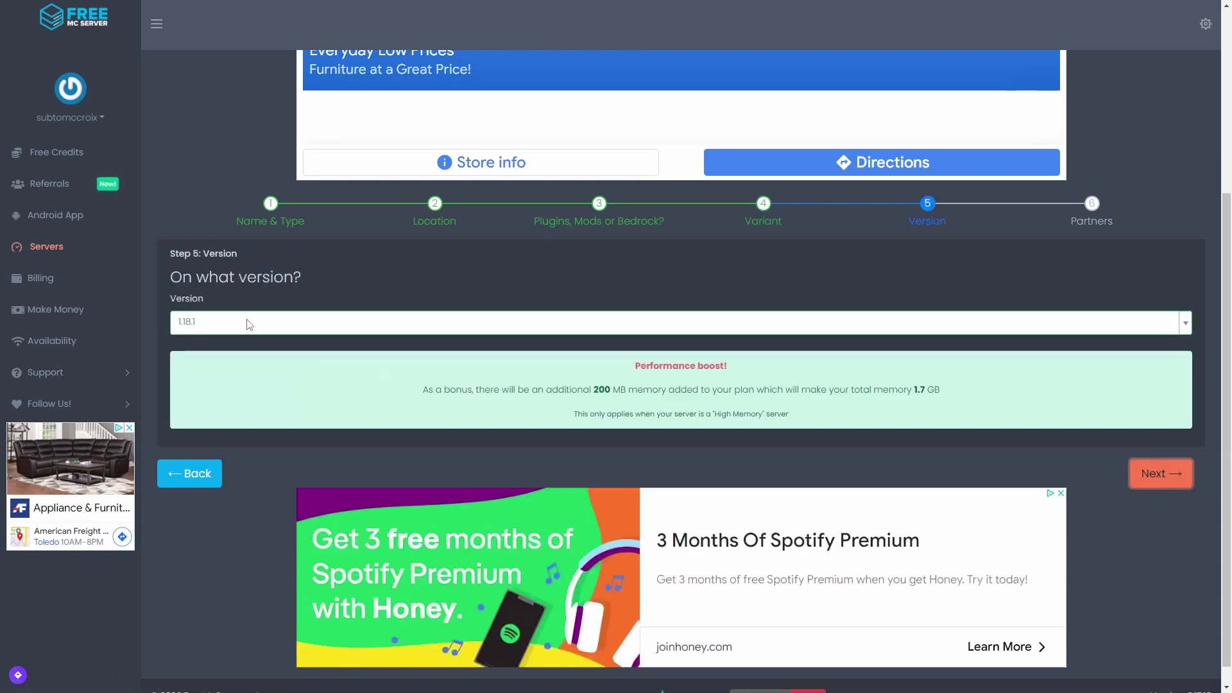
click(1160, 473)
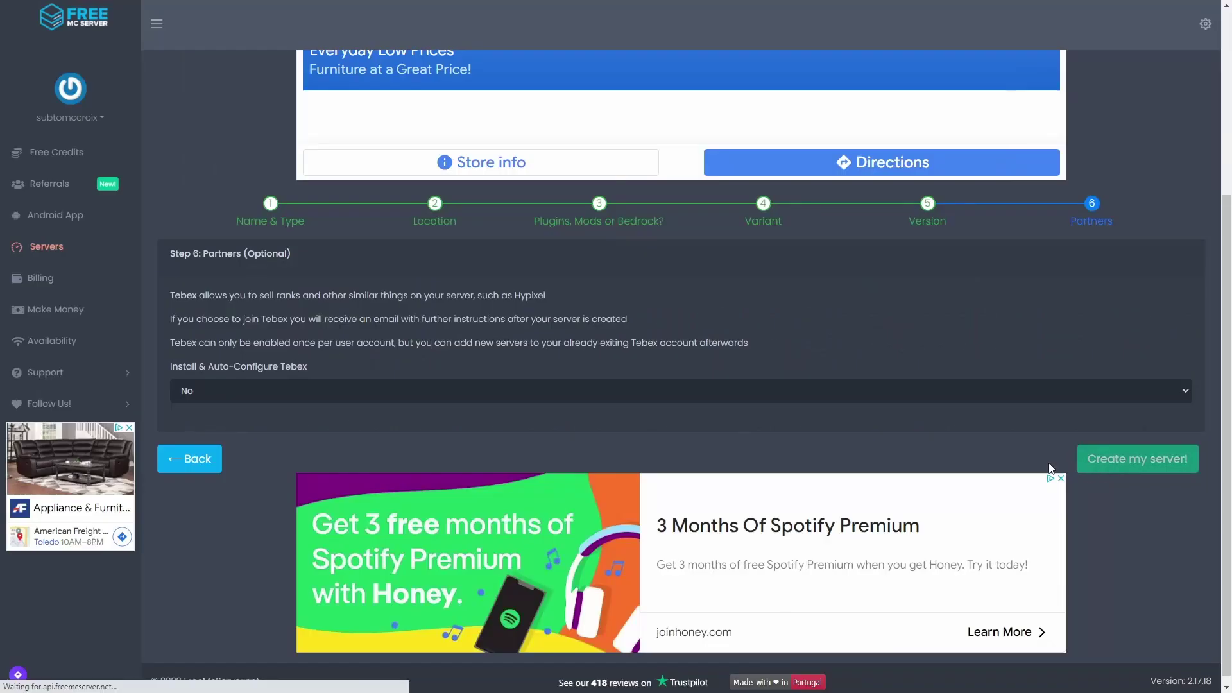
Finish the wizard to create the twitch server, then start it and dismiss the notice
click(1103, 467)
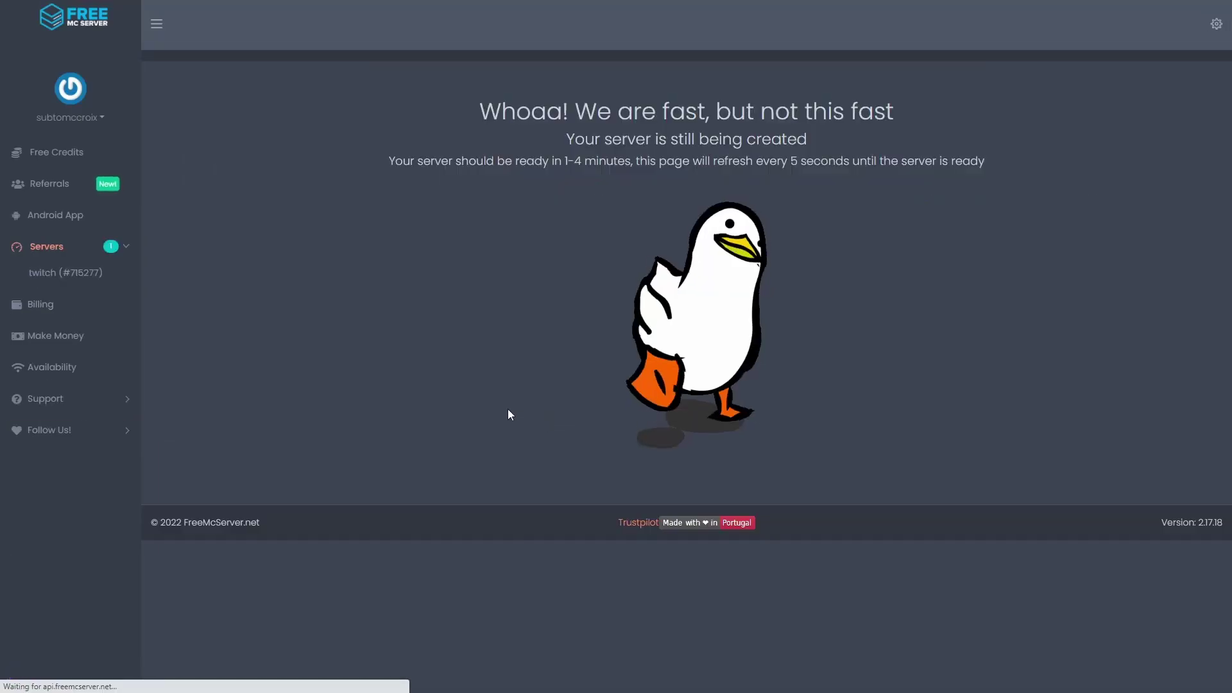
scroll(462, 417, down, 5)
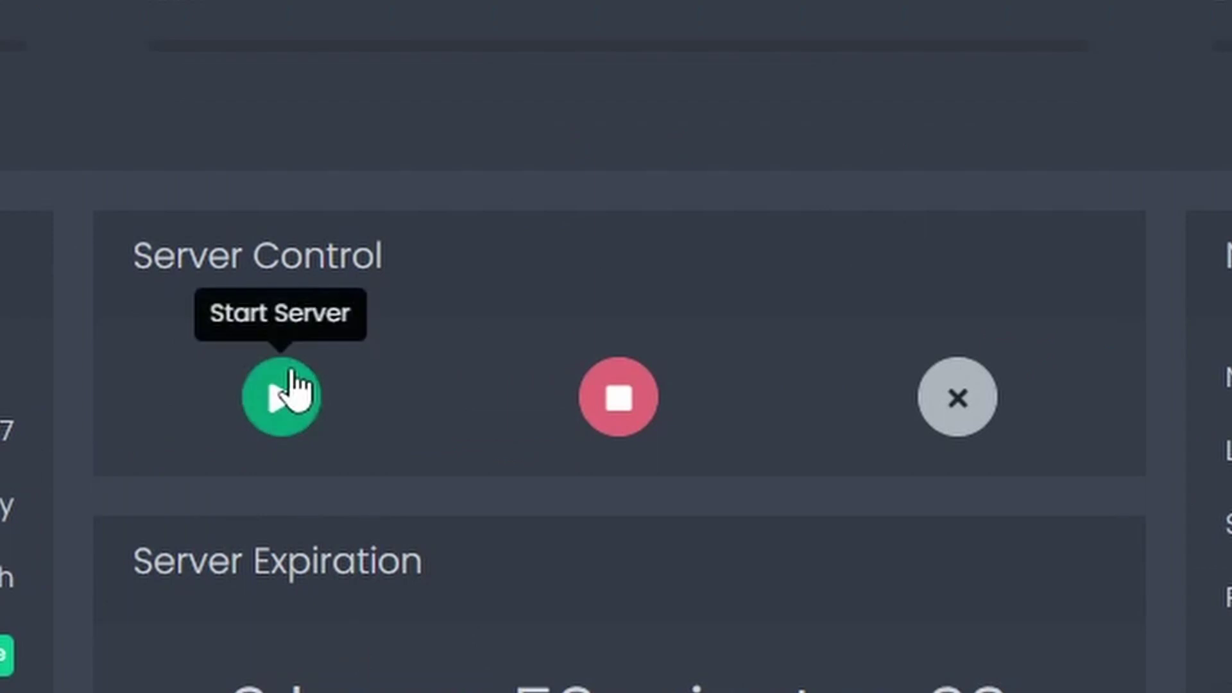
click(571, 175)
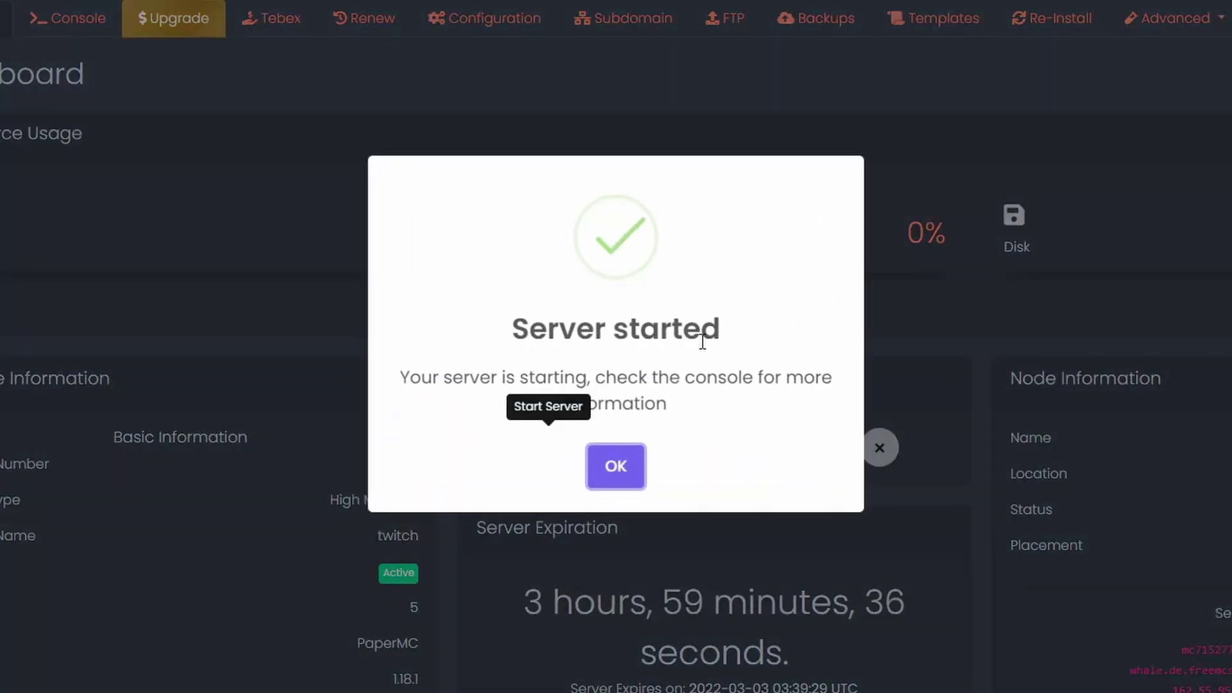
click(616, 465)
scroll(588, 324, down, 3)
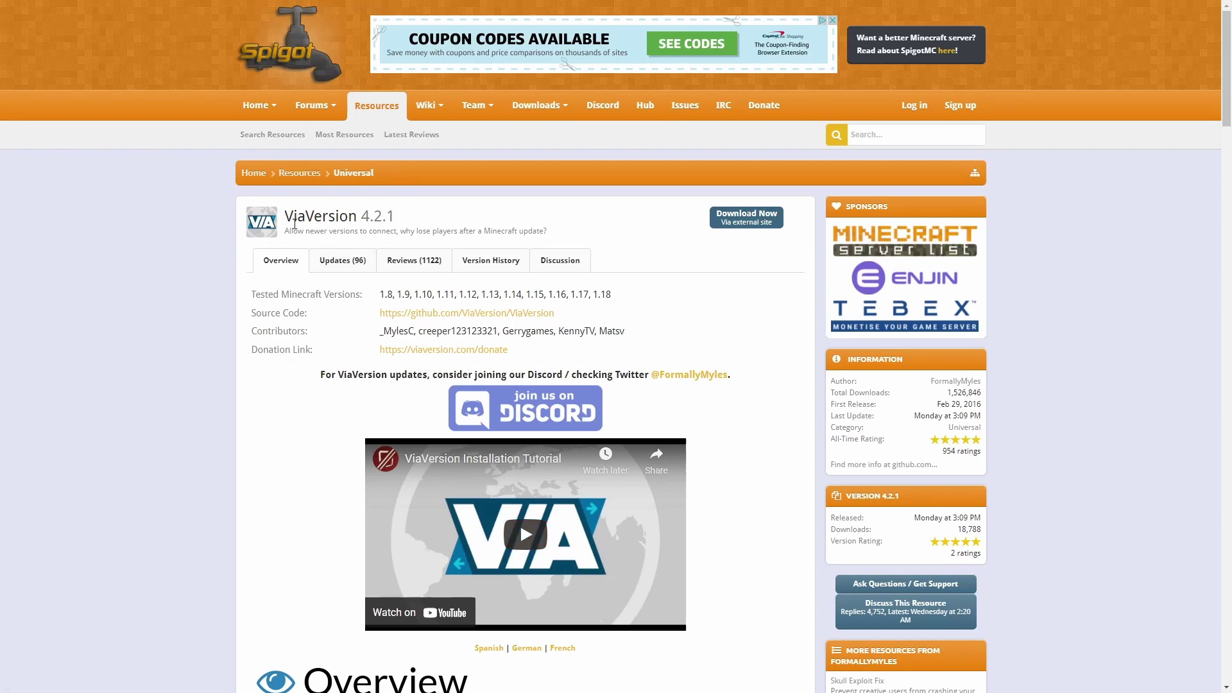
Download the ViaVersion 4.2.1 jar from SpigotMC and leave full screen
drag(286, 216, 331, 217)
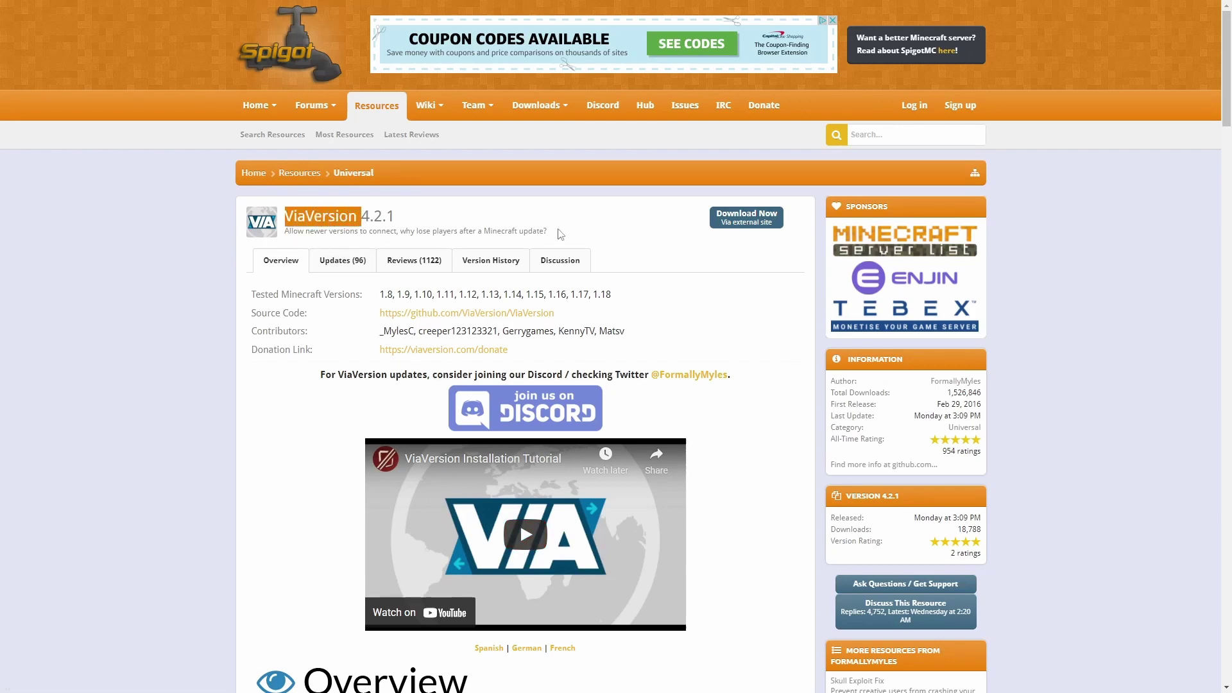
click(744, 221)
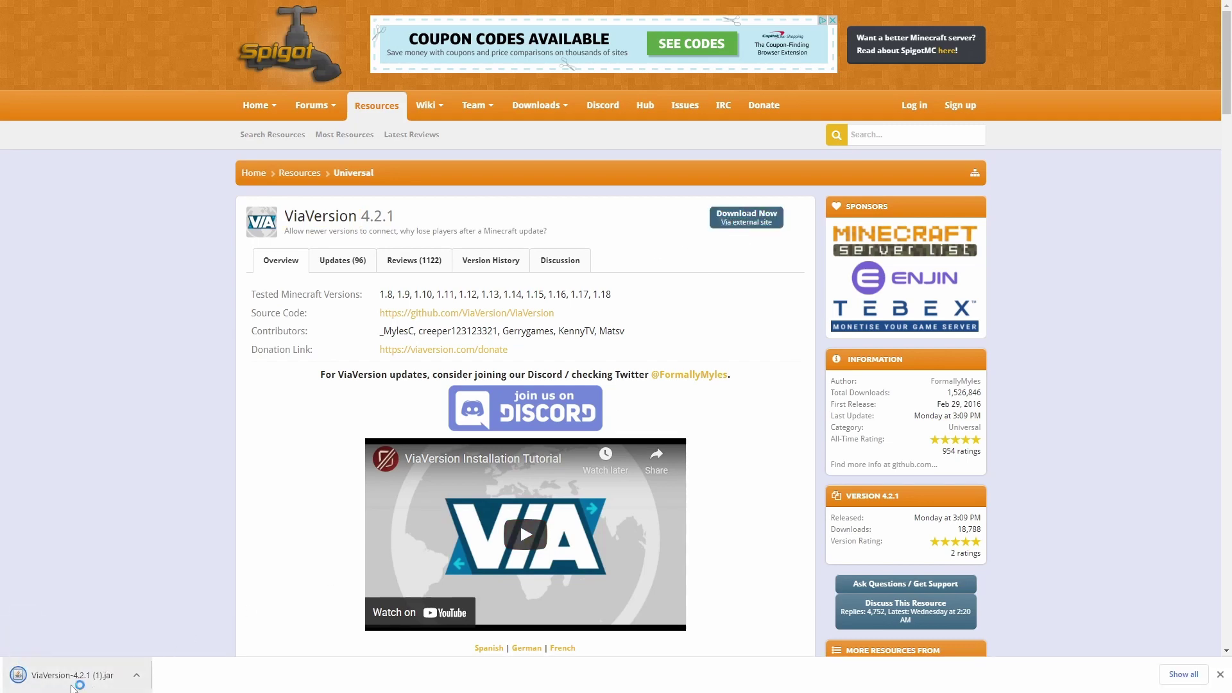
key(F11)
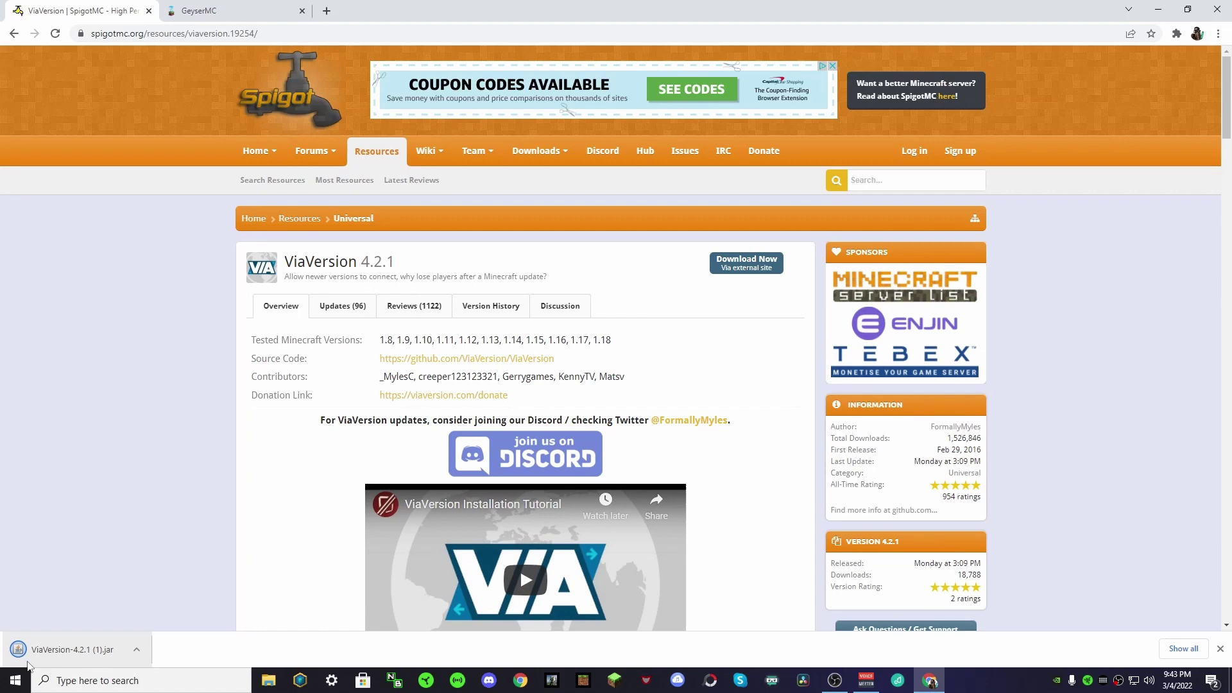
Download Geyser.jar from the Jenkins master build and open Floodgate's GitHub page in a new tab
click(242, 8)
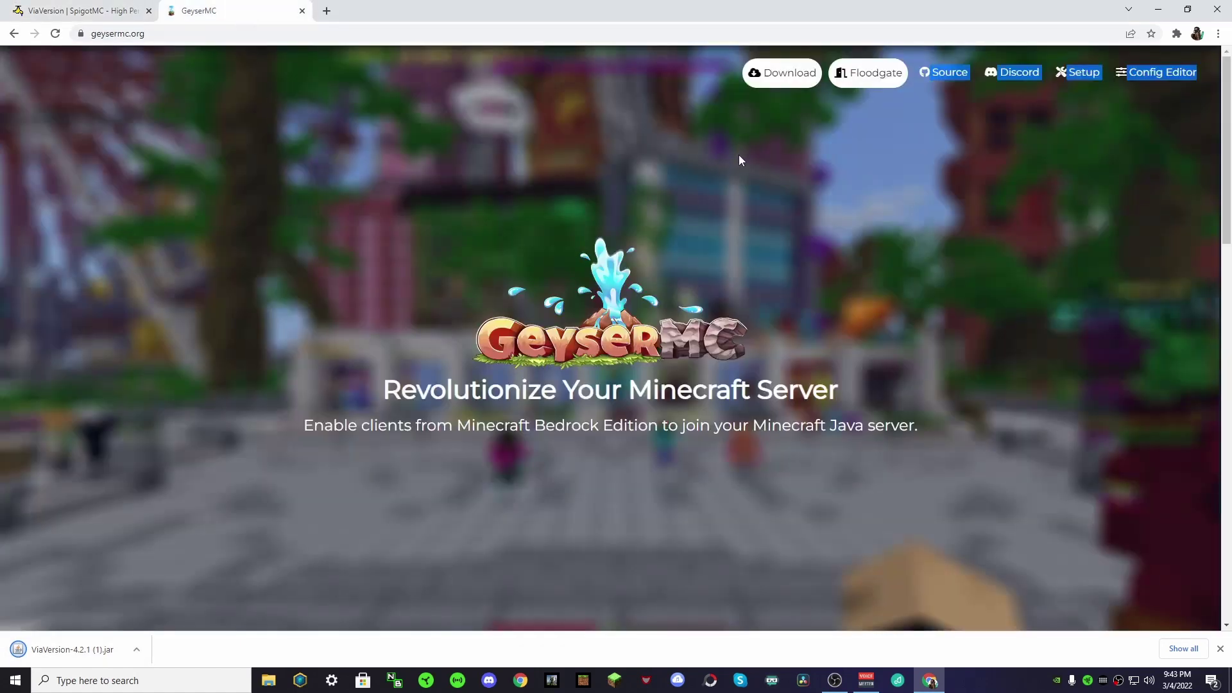
click(783, 72)
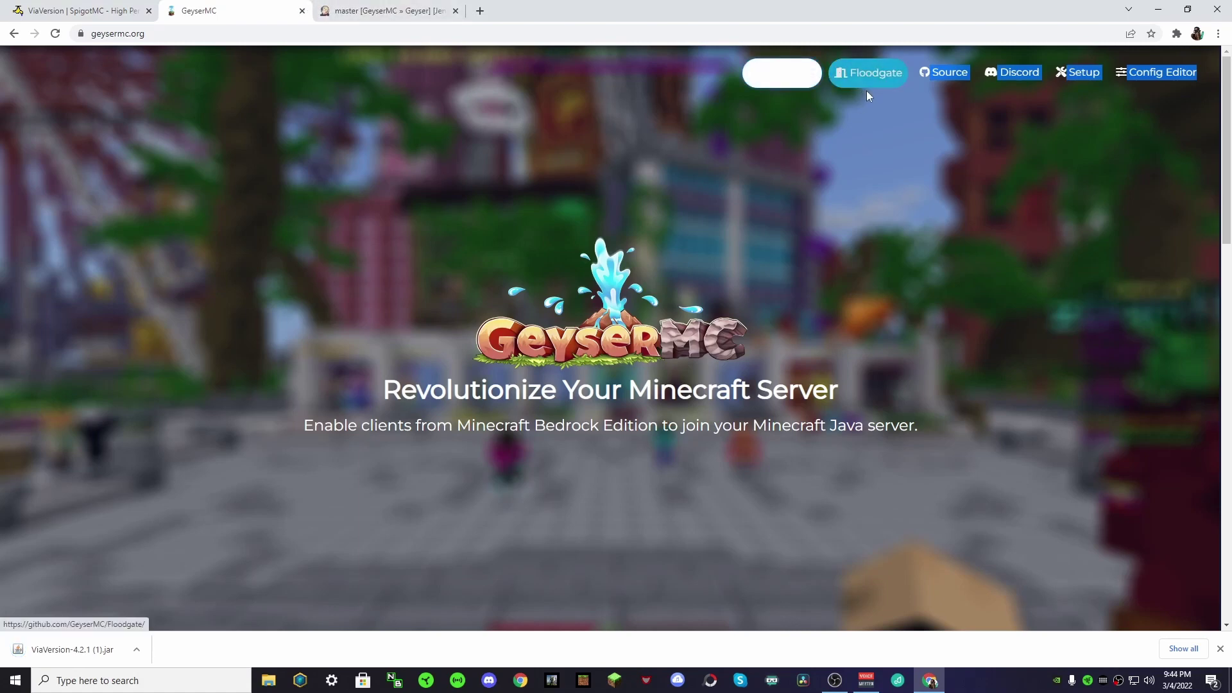
click(385, 10)
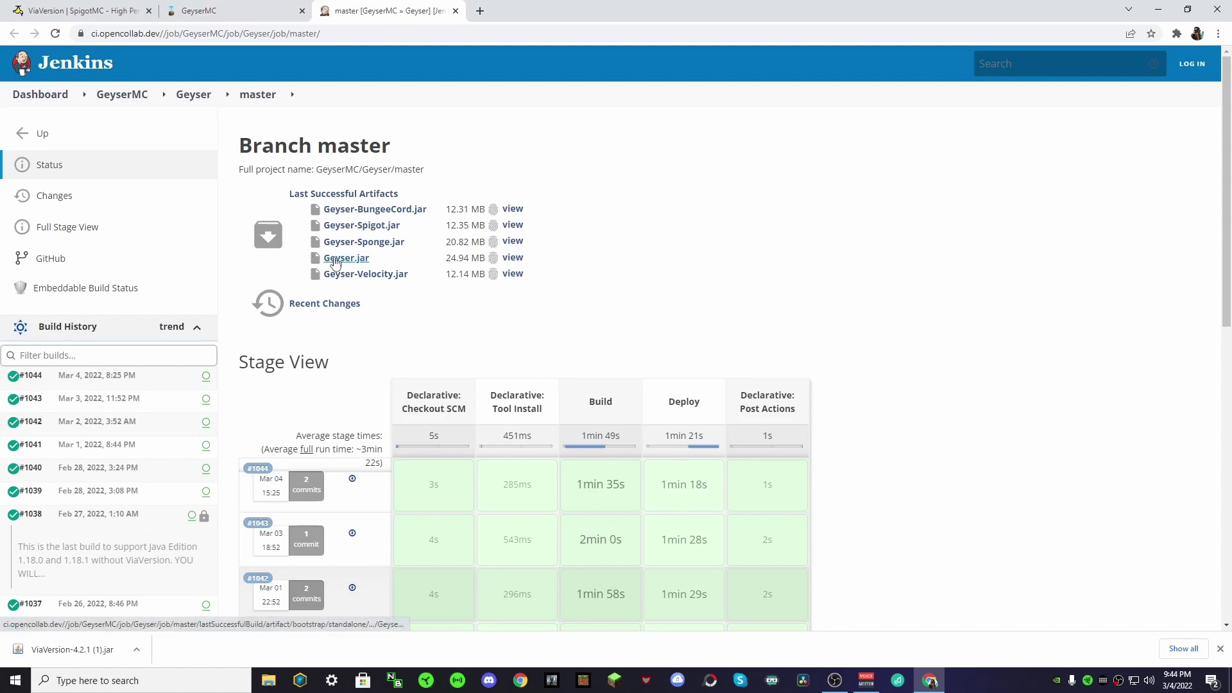
drag(434, 260, 482, 254)
click(329, 259)
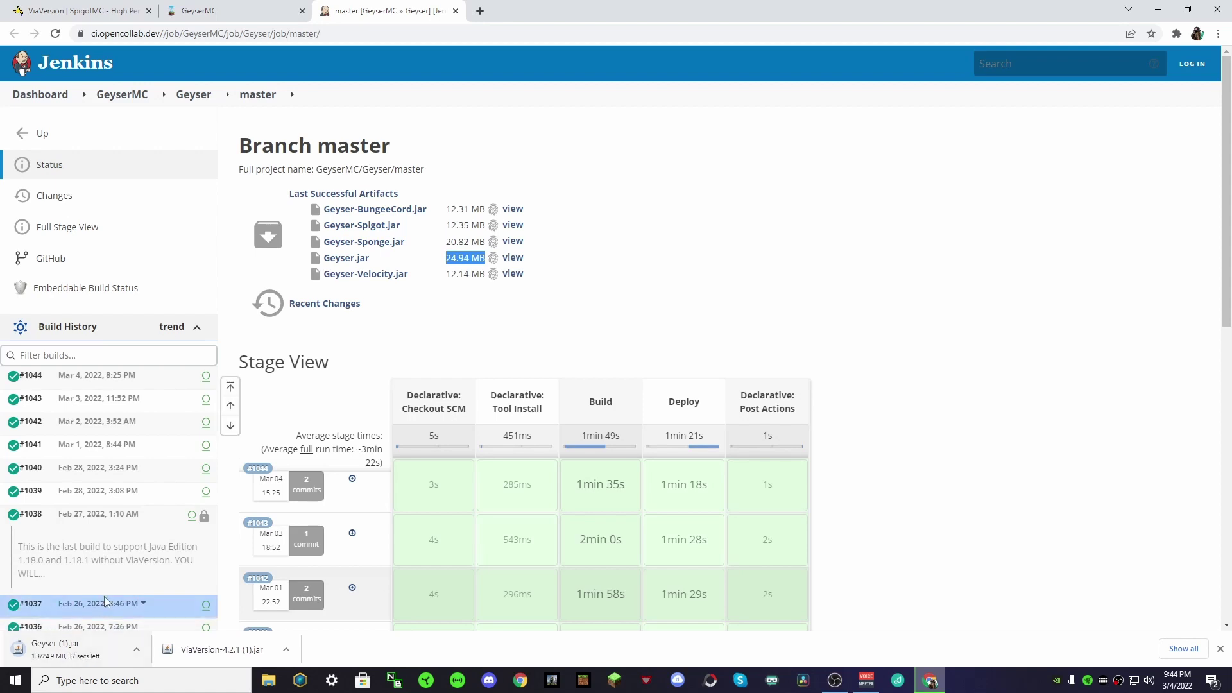
click(192, 12)
middle_click(853, 73)
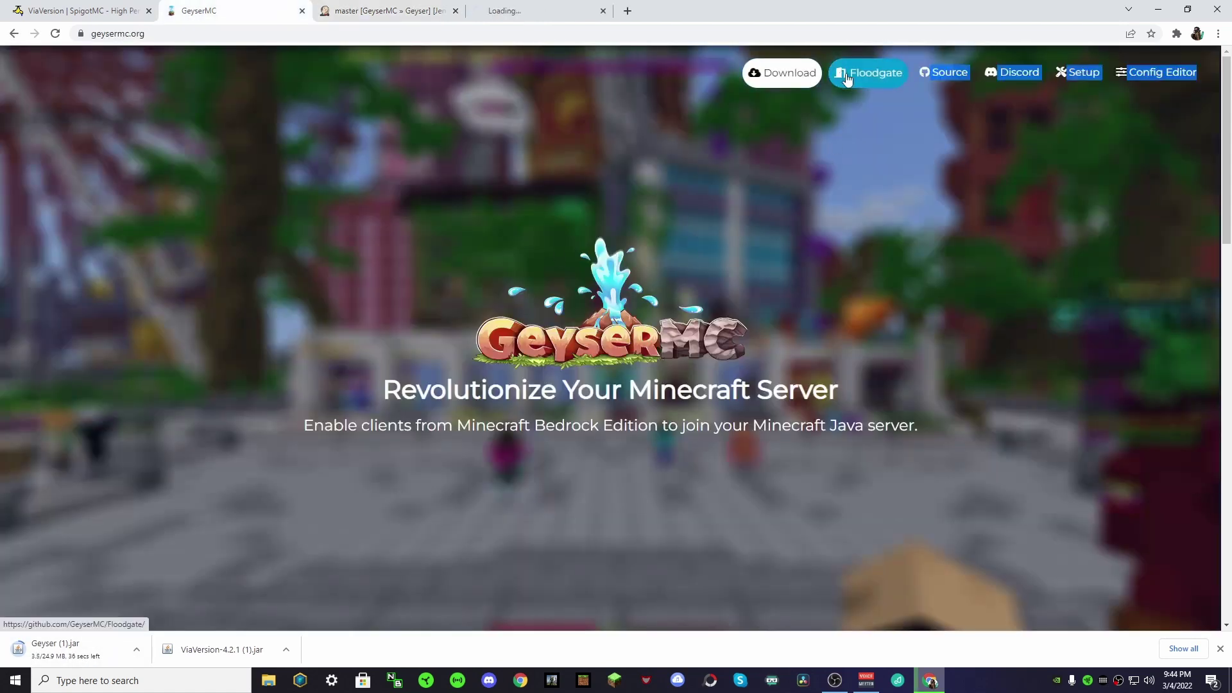
Download floodgate-spigot.jar through the Floodgate README's Jenkins build link
click(500, 7)
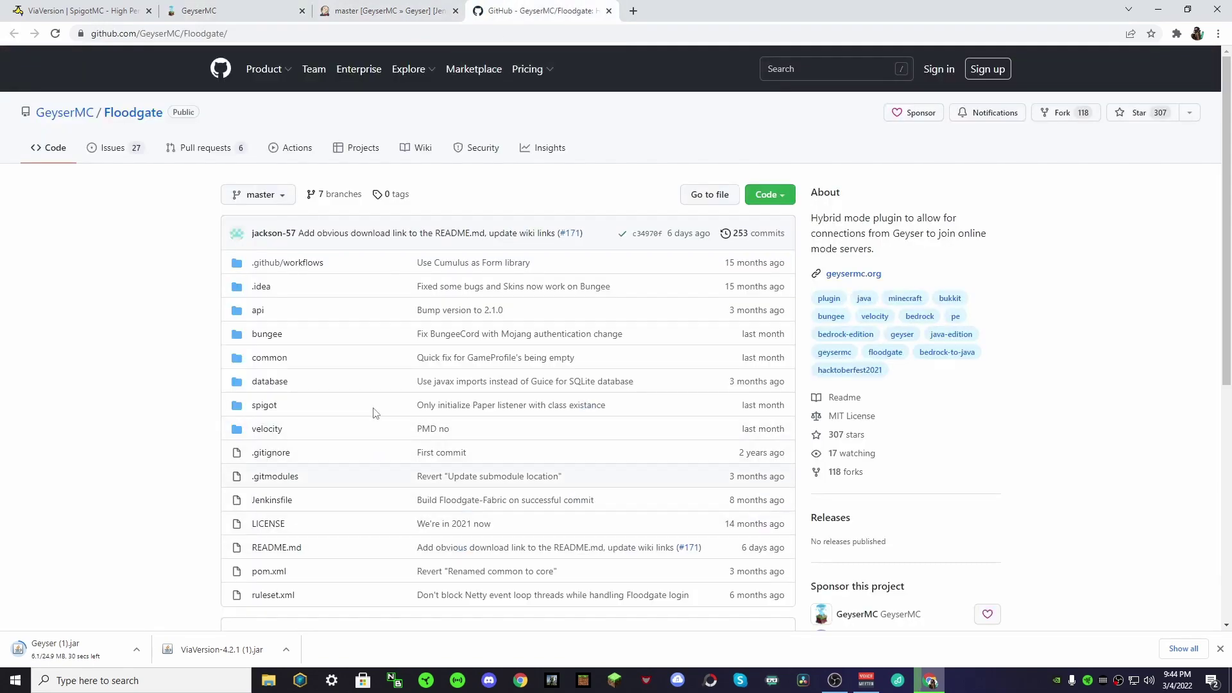
scroll(112, 269, down, 5)
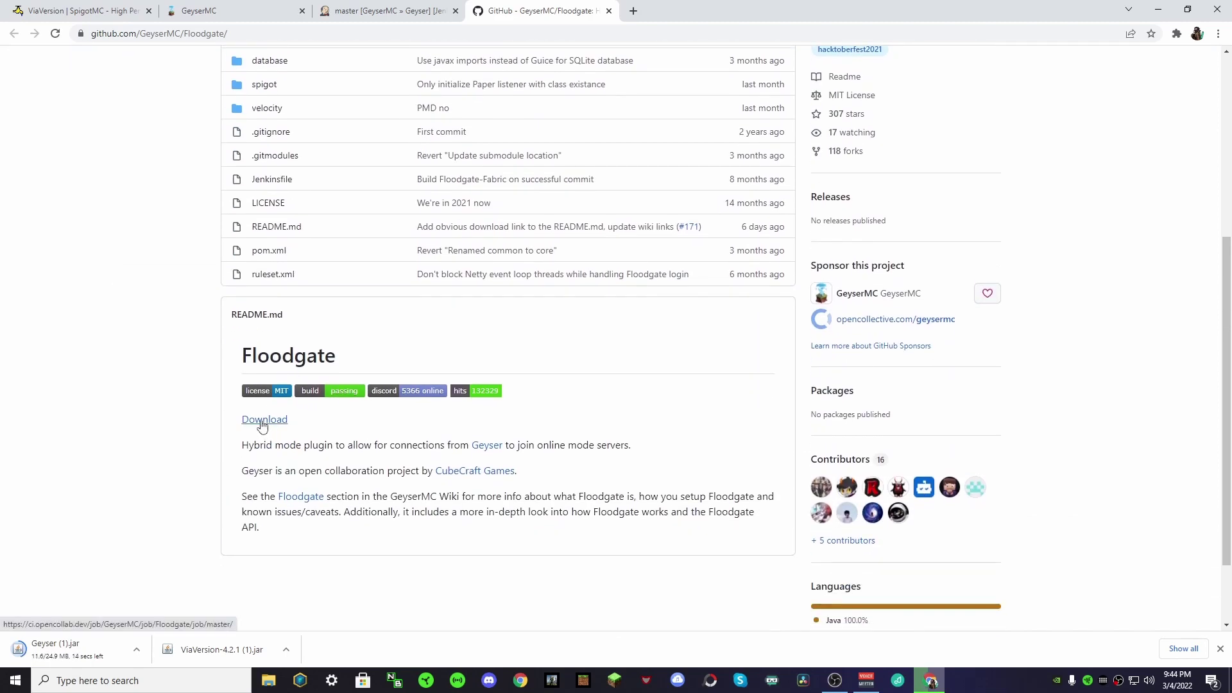
click(263, 420)
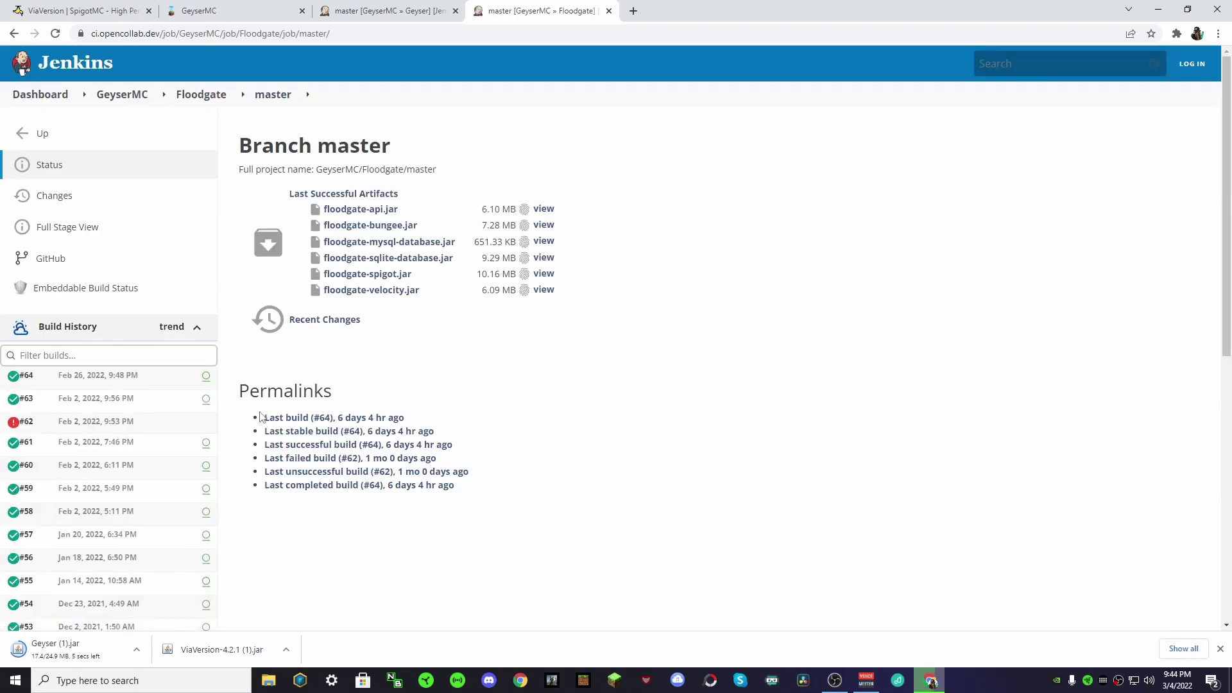
click(340, 277)
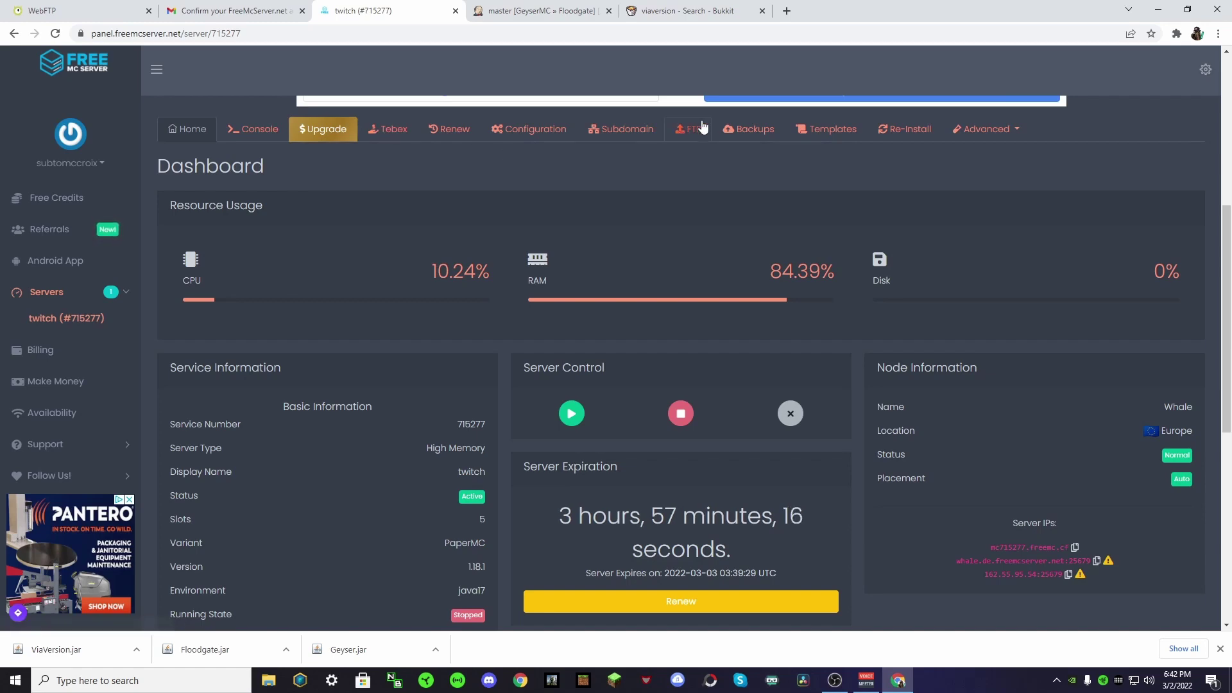
Open WebFTP for the twitch server, showing the plugins folder
click(686, 128)
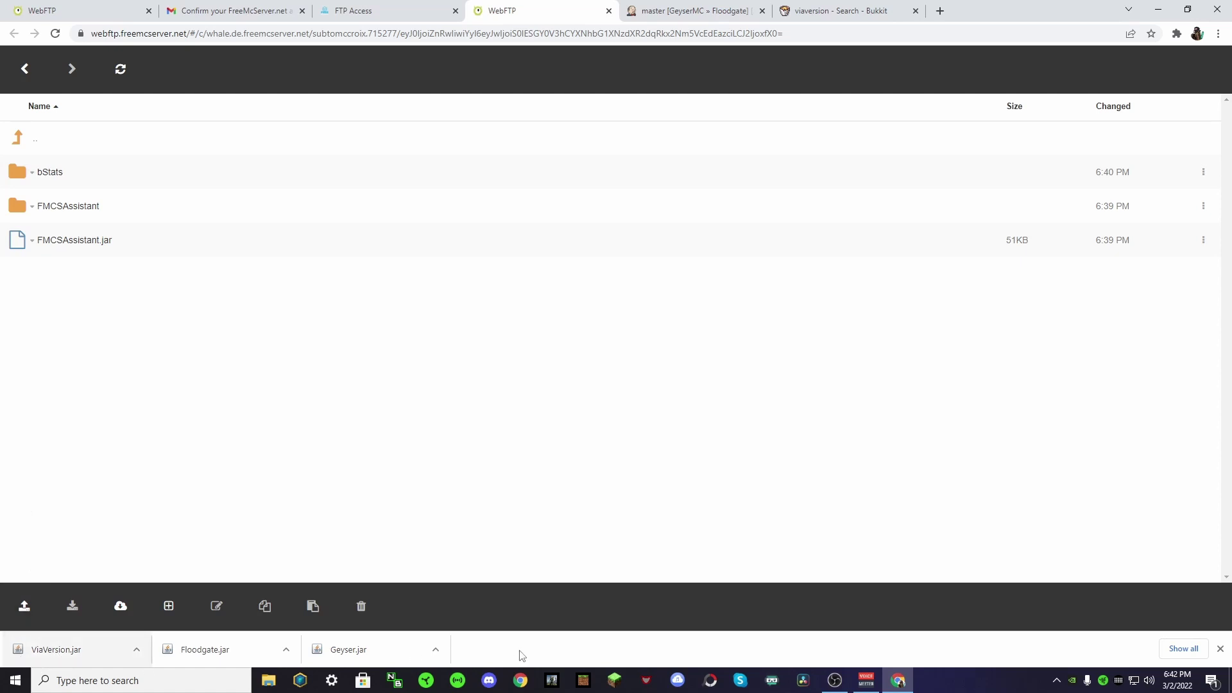
Upload the Geyser, ViaVersion and Floodgate jars into the plugins folder, then return to FTP Access
click(29, 617)
click(52, 569)
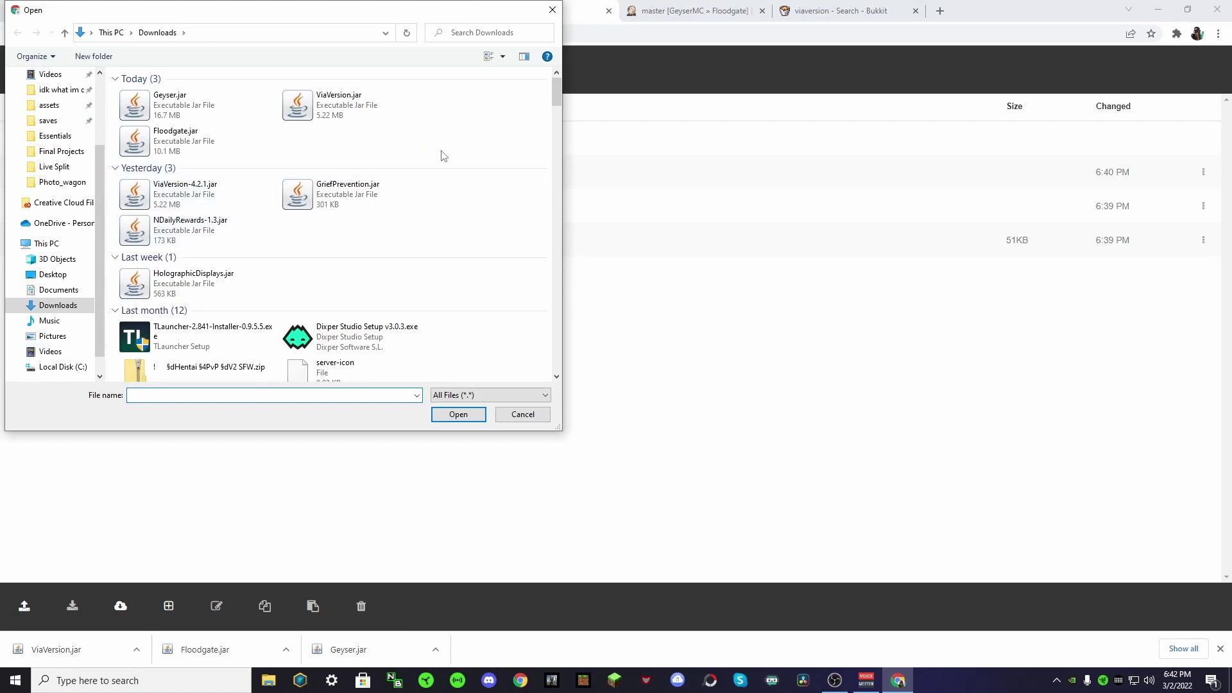
drag(443, 156, 119, 90)
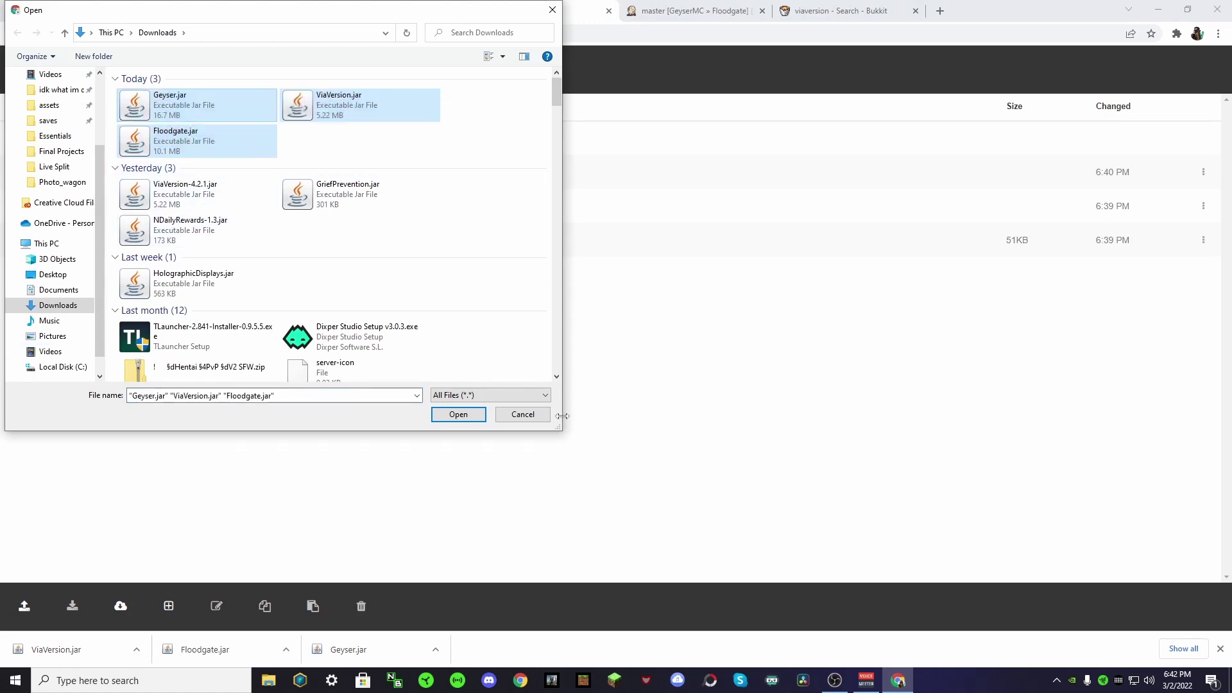
click(453, 416)
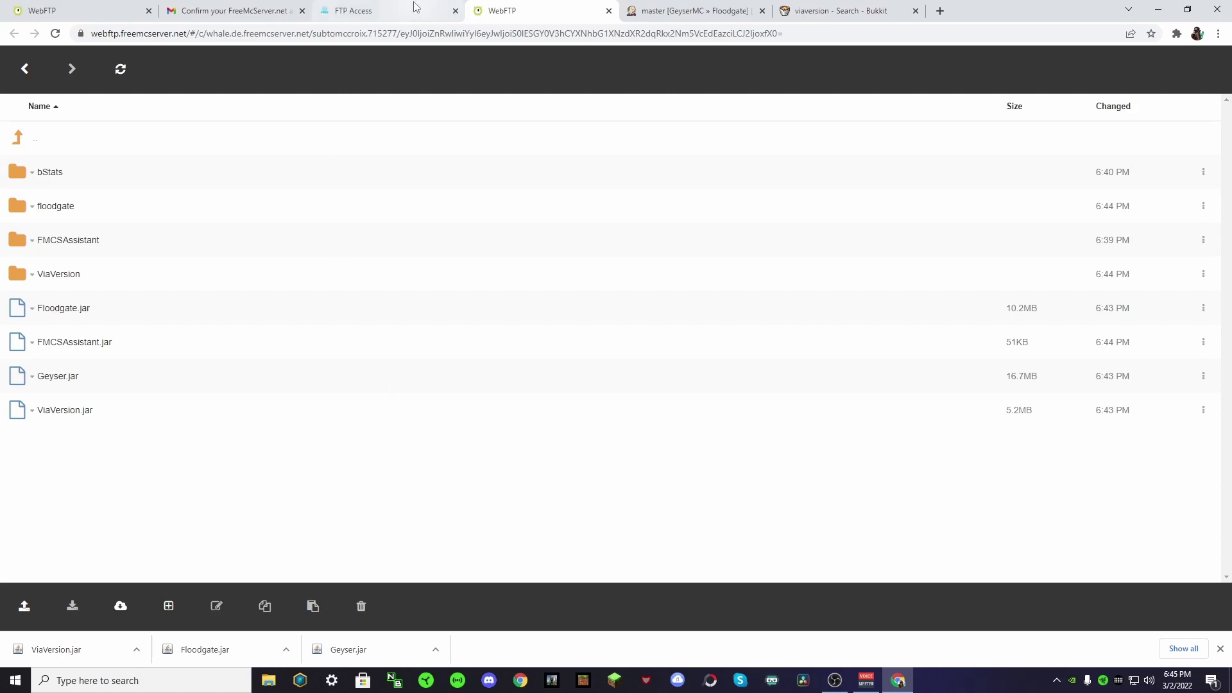
click(356, 11)
scroll(371, 442, down, 2)
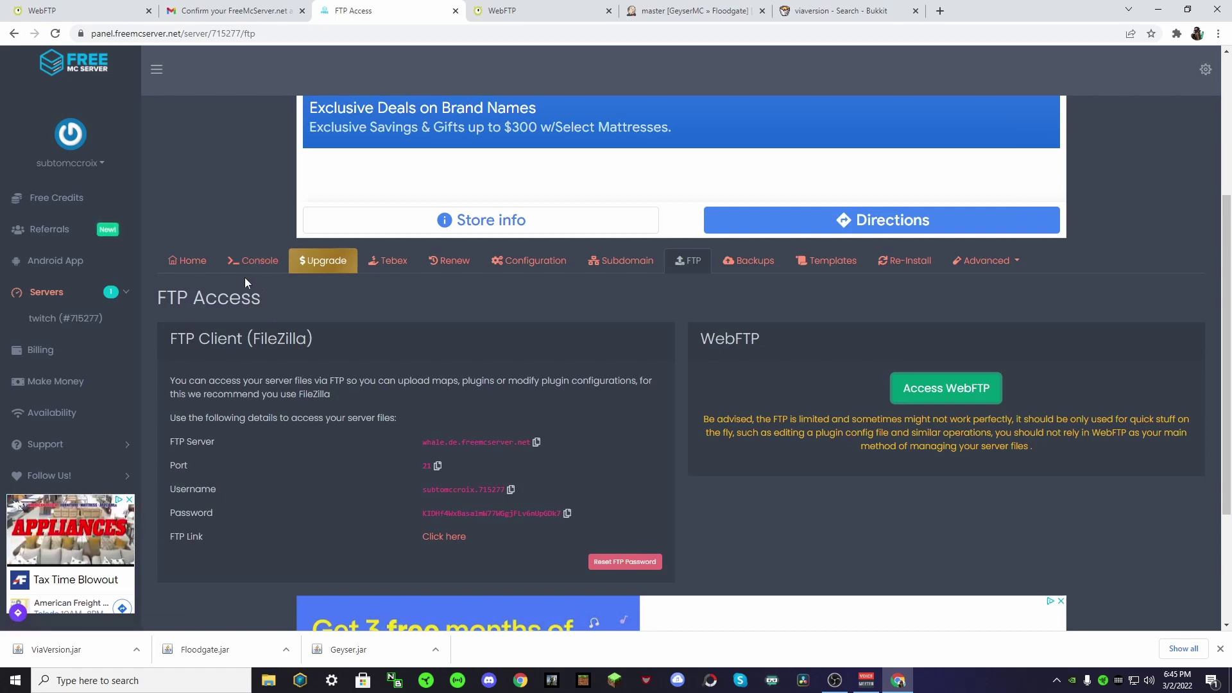
Review the twitch server dashboard, then reopen the WebFTP plugins folder with the new Geyser-Spigot folder
click(204, 264)
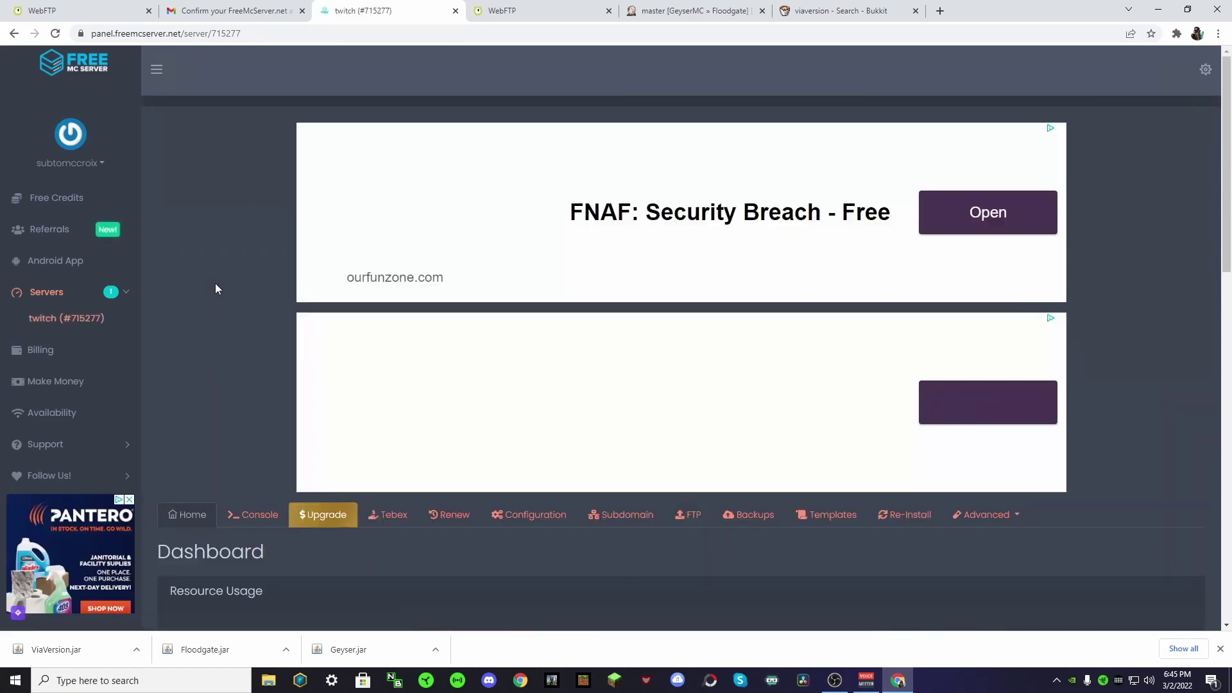
scroll(214, 283, down, 3)
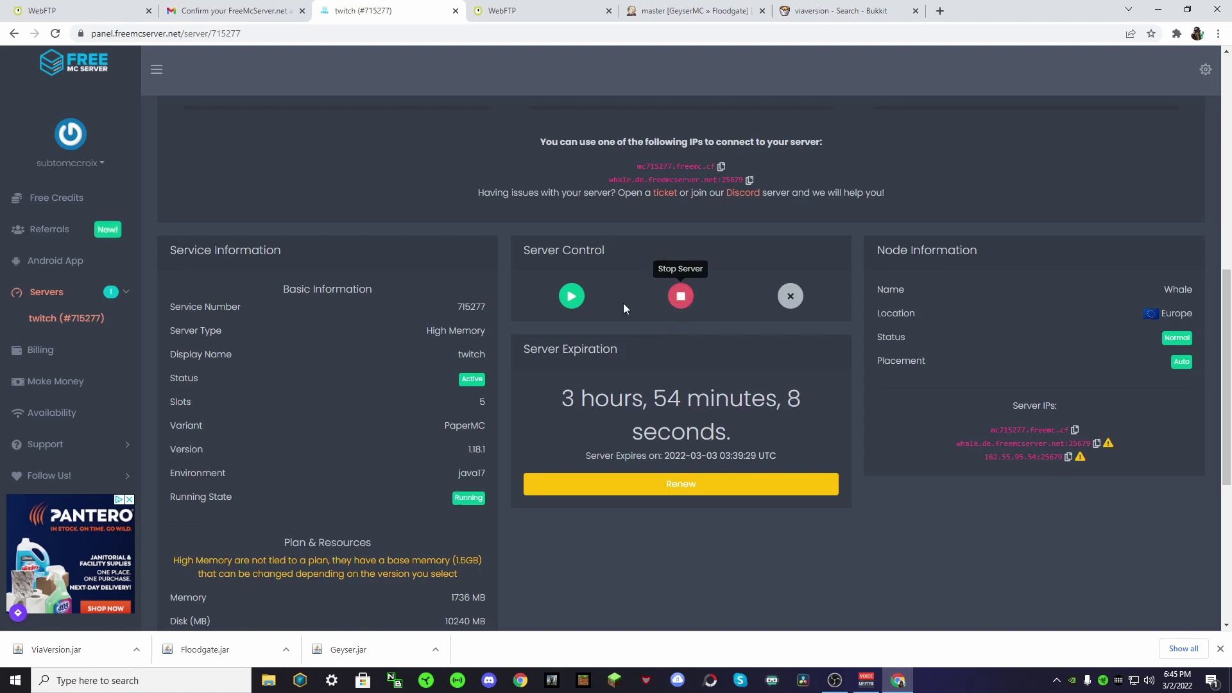
scroll(567, 304, up, 1)
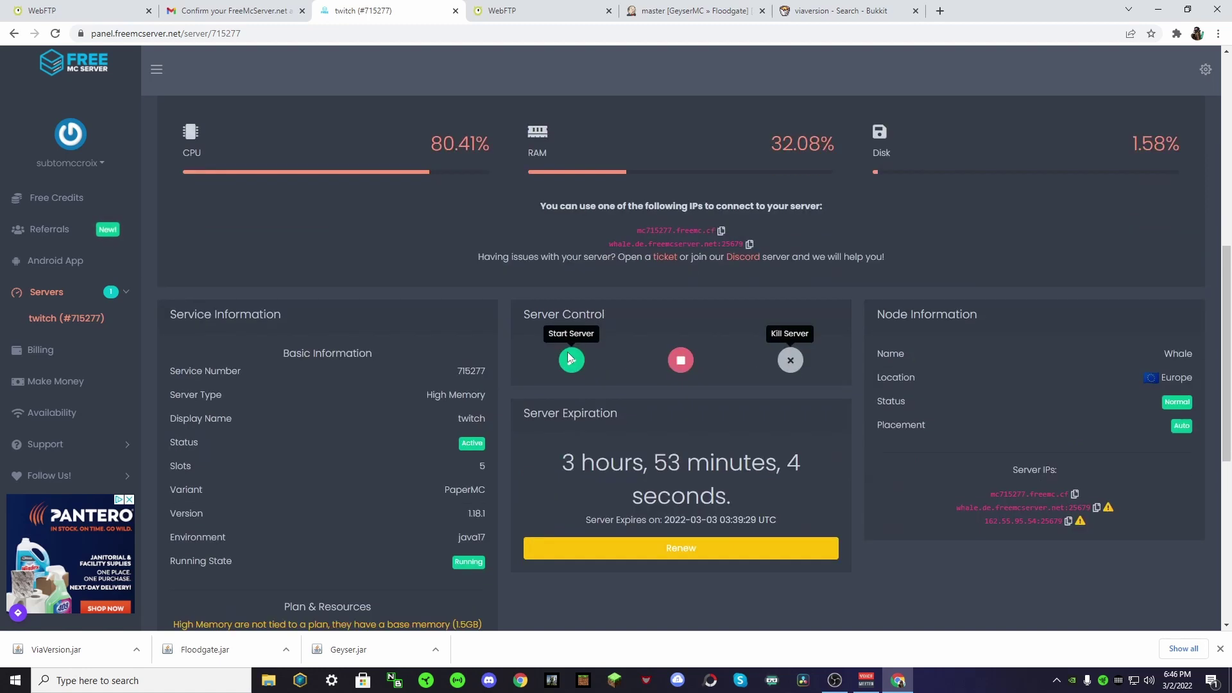
scroll(518, 441, up, 2)
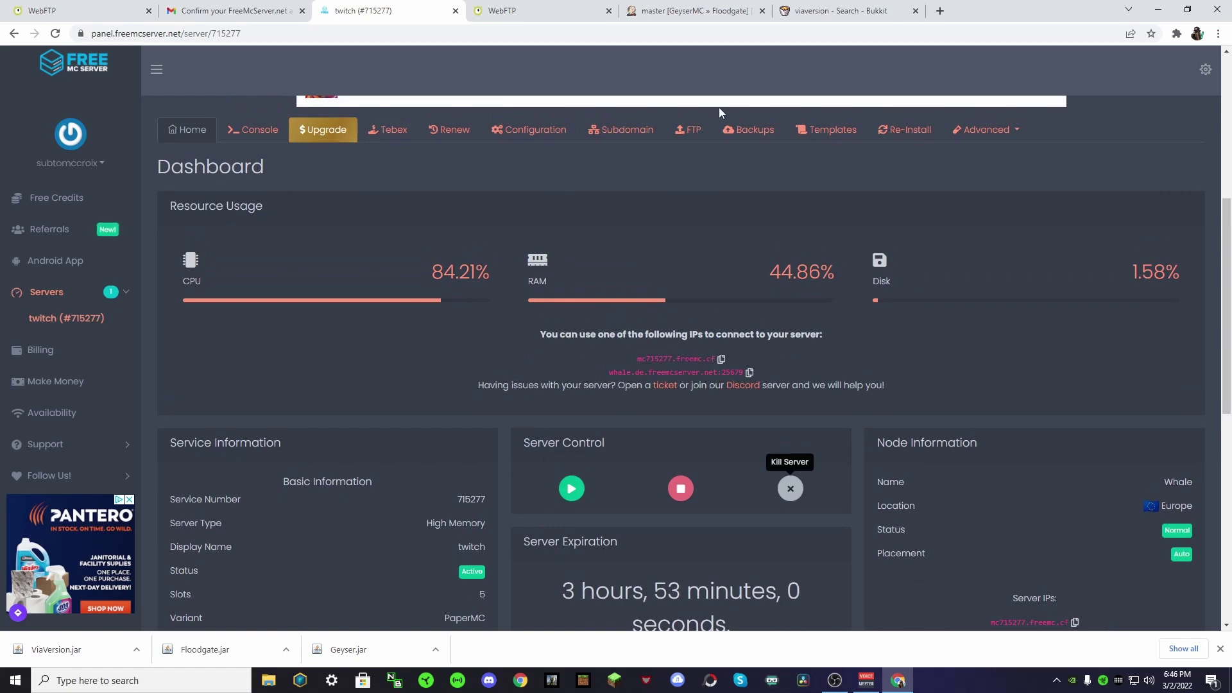
click(692, 132)
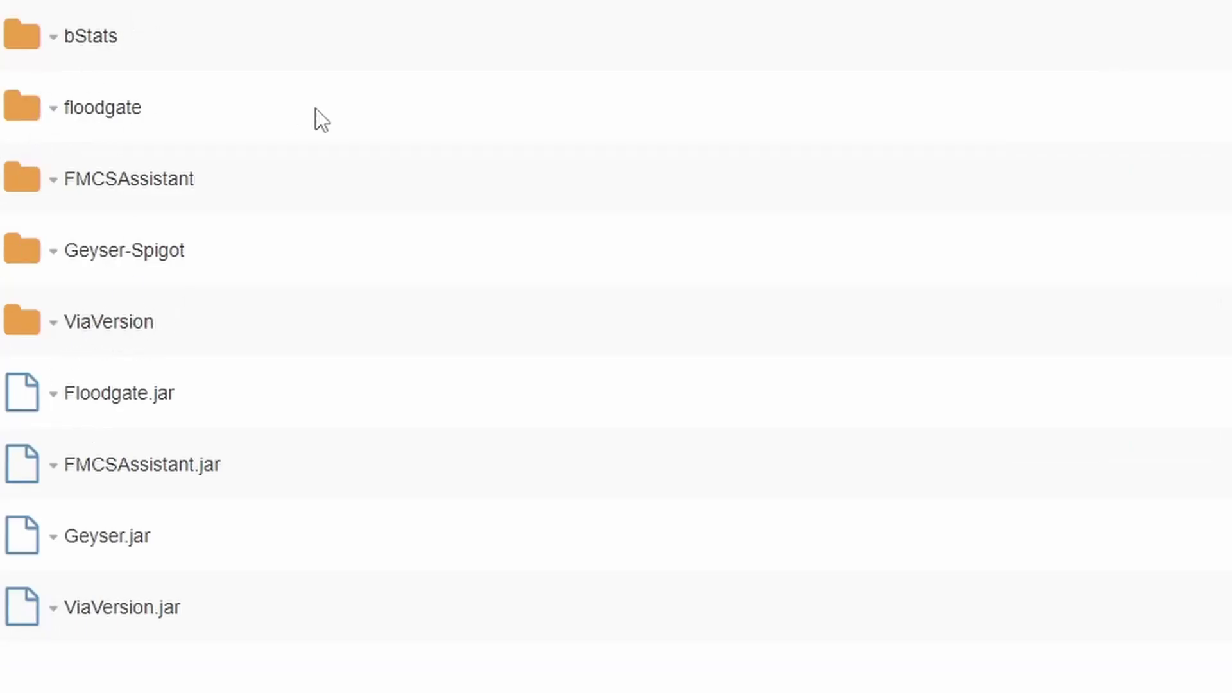
In Geyser-Spigot's config.yml, change clone-remote-port from false to true
click(91, 257)
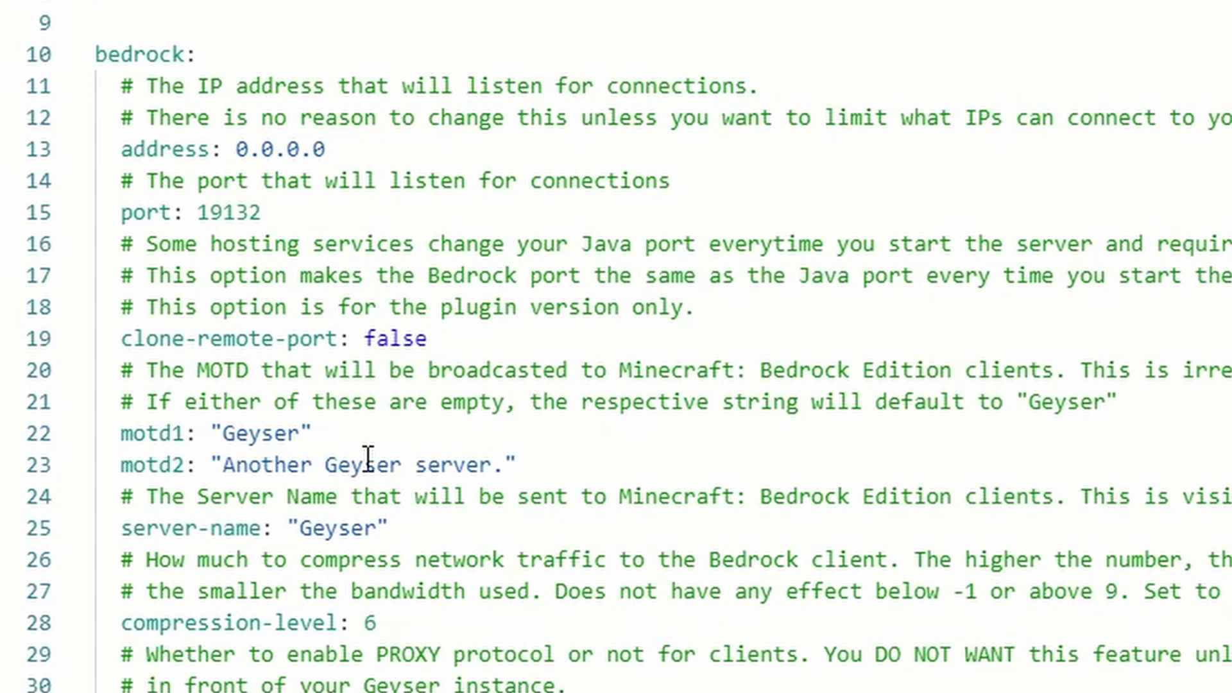
mouse_move(119, 339)
mouse_down()
mouse_move(330, 311)
mouse_move(444, 344)
mouse_up()
click(455, 347)
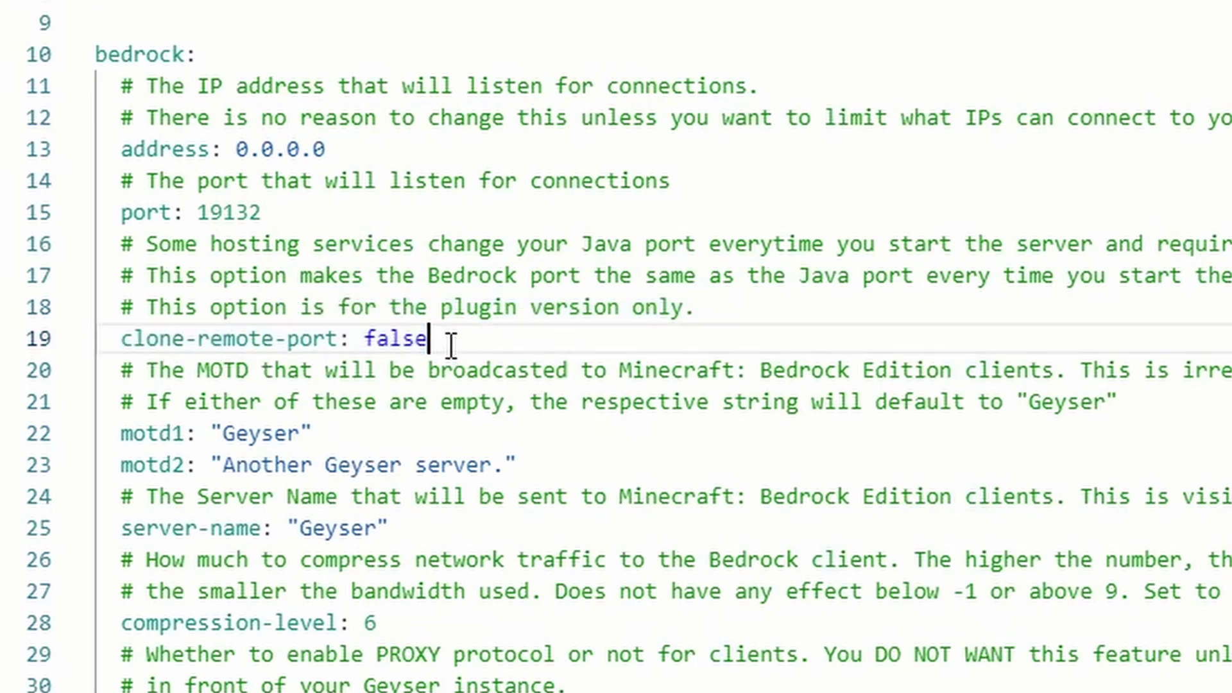
key(BackSpace)
key(BackSpace)
key(BackSpace)
key(BackSpace)
key(BackSpace)
text(true)
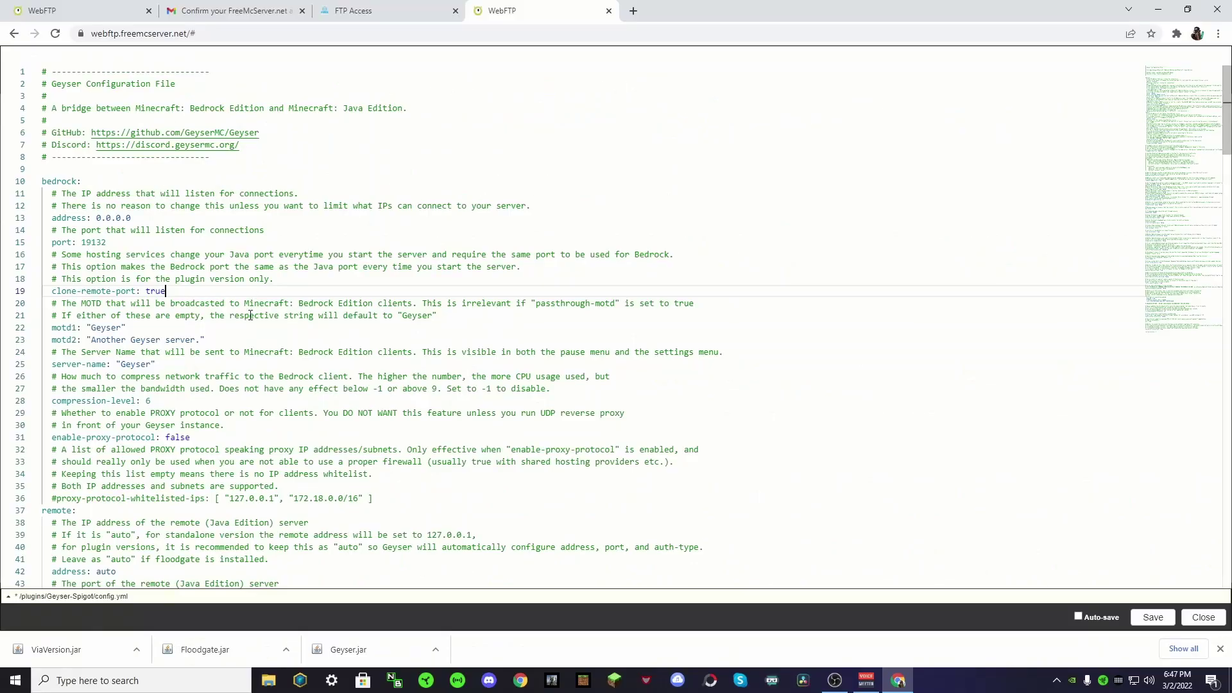
Replace the remote port value 25565 with auto
scroll(239, 386, down, 1)
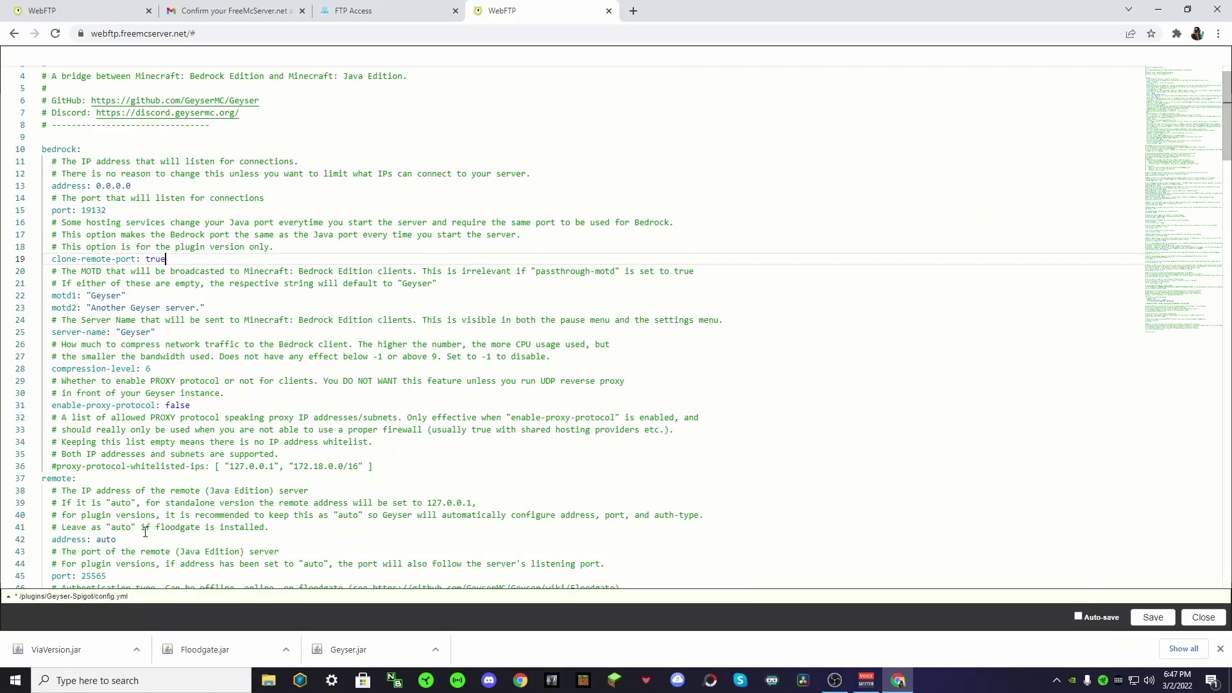
scroll(121, 539, down, 2)
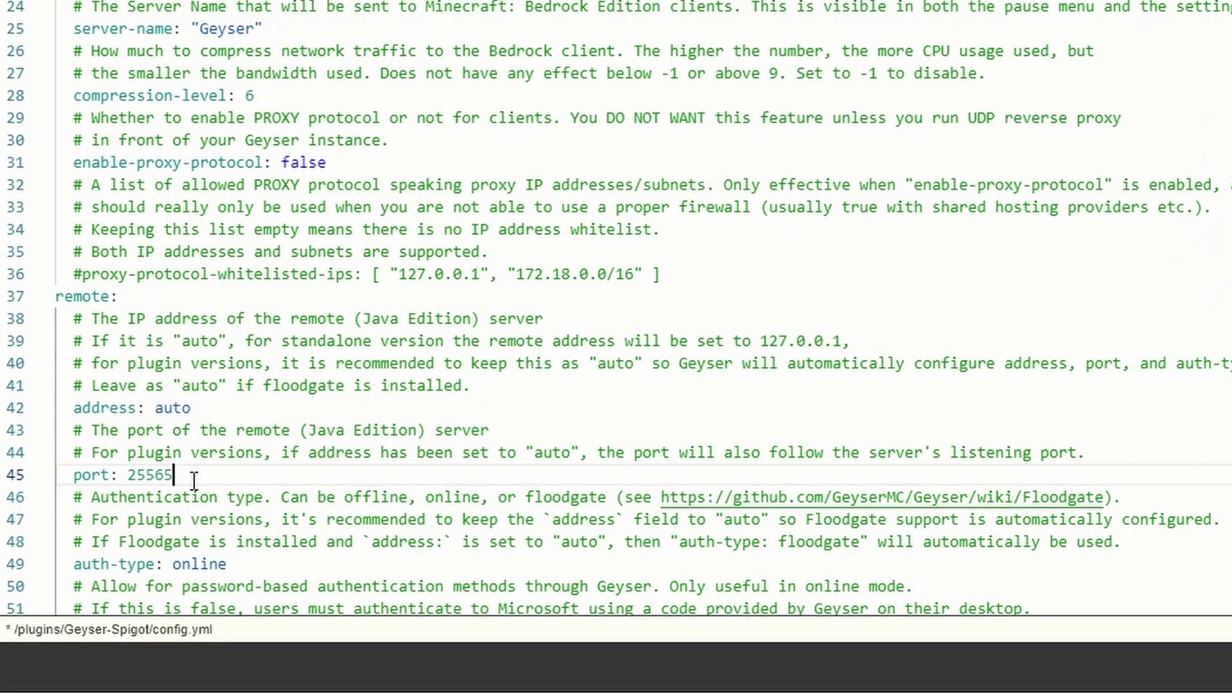
drag(118, 512, 79, 512)
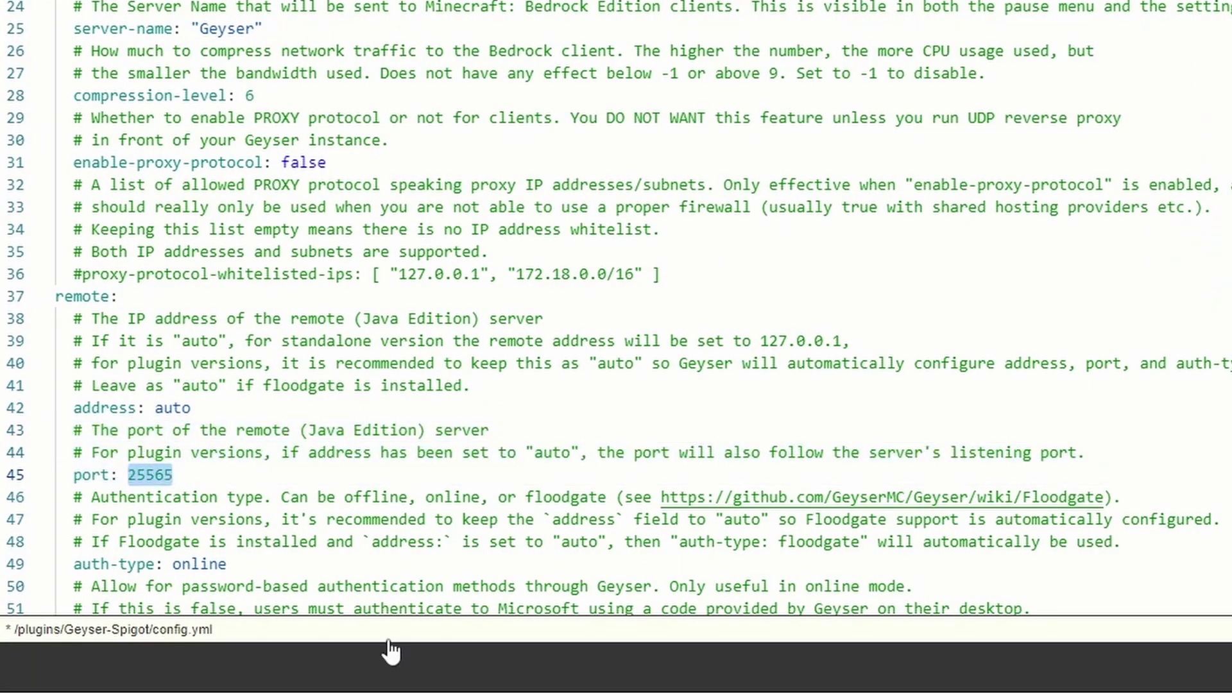
key(BackSpace)
text(aut)
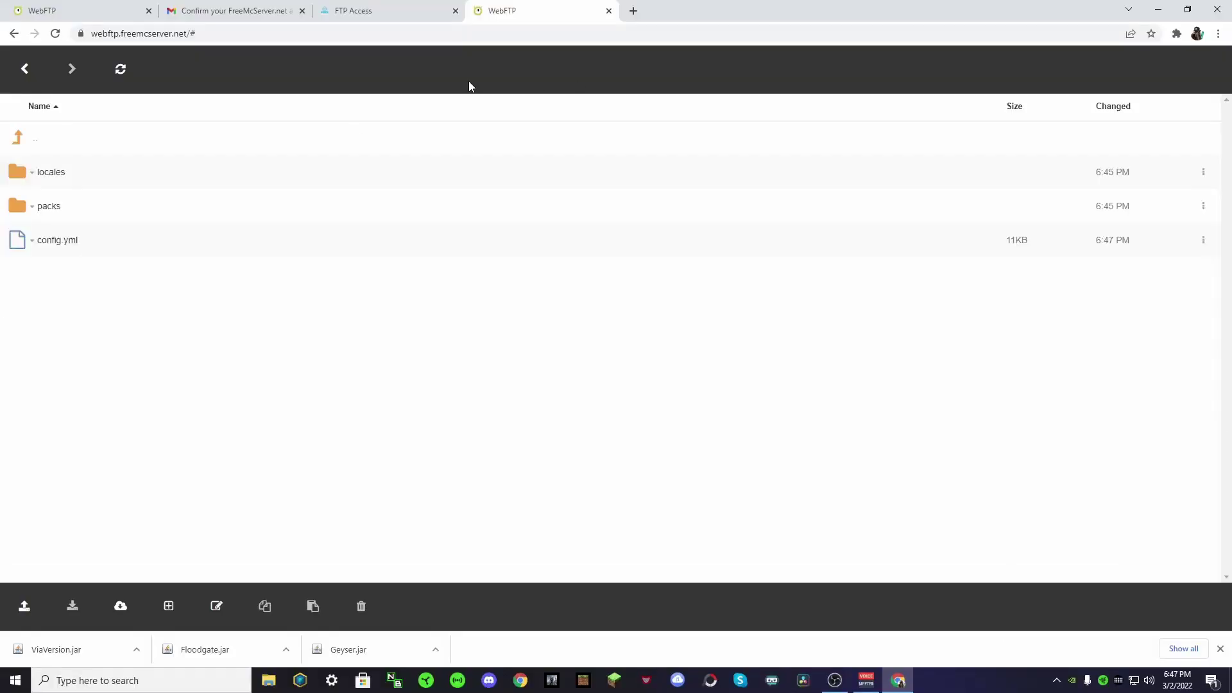
Check the console log for Geyser starting on port 19132, then return to the dashboard
key(ctrl+shift+Tab)
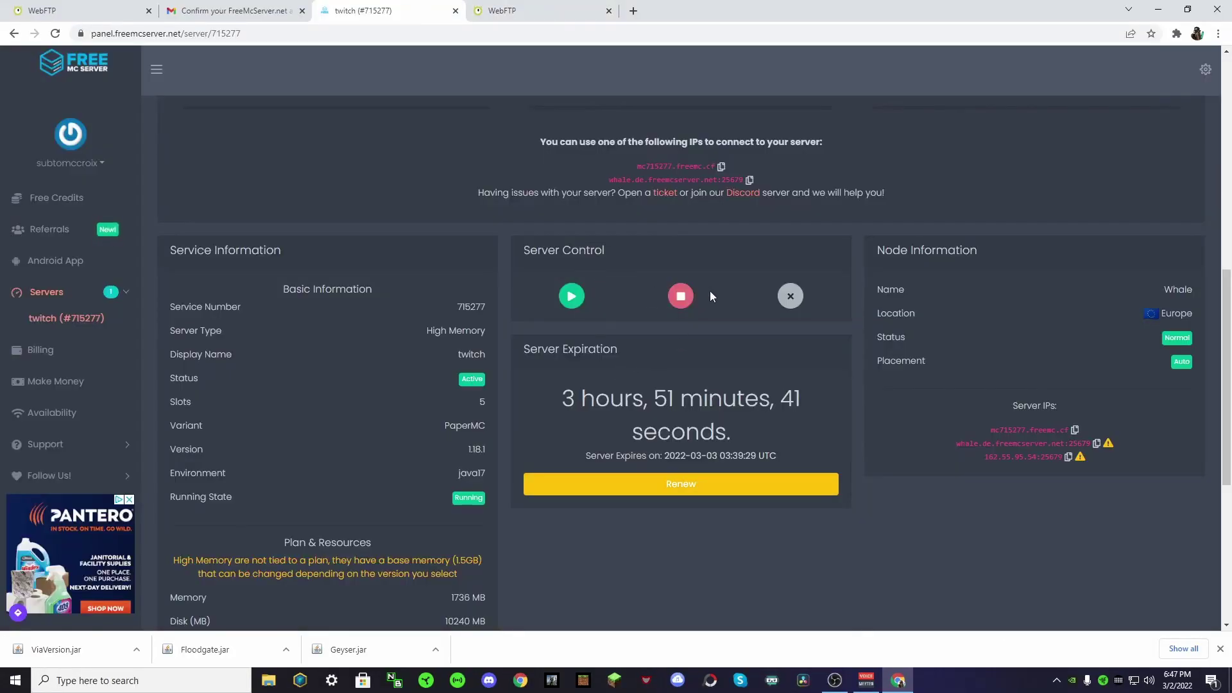
scroll(507, 308, up, 2)
scroll(372, 314, up, 2)
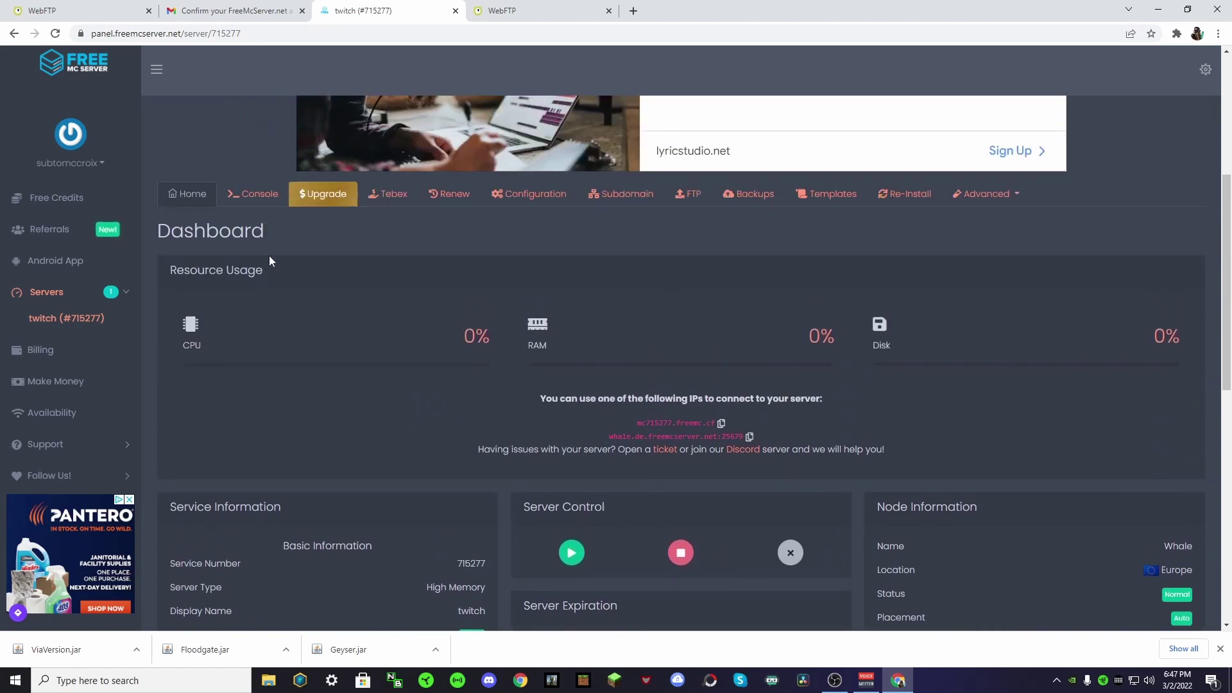
click(252, 193)
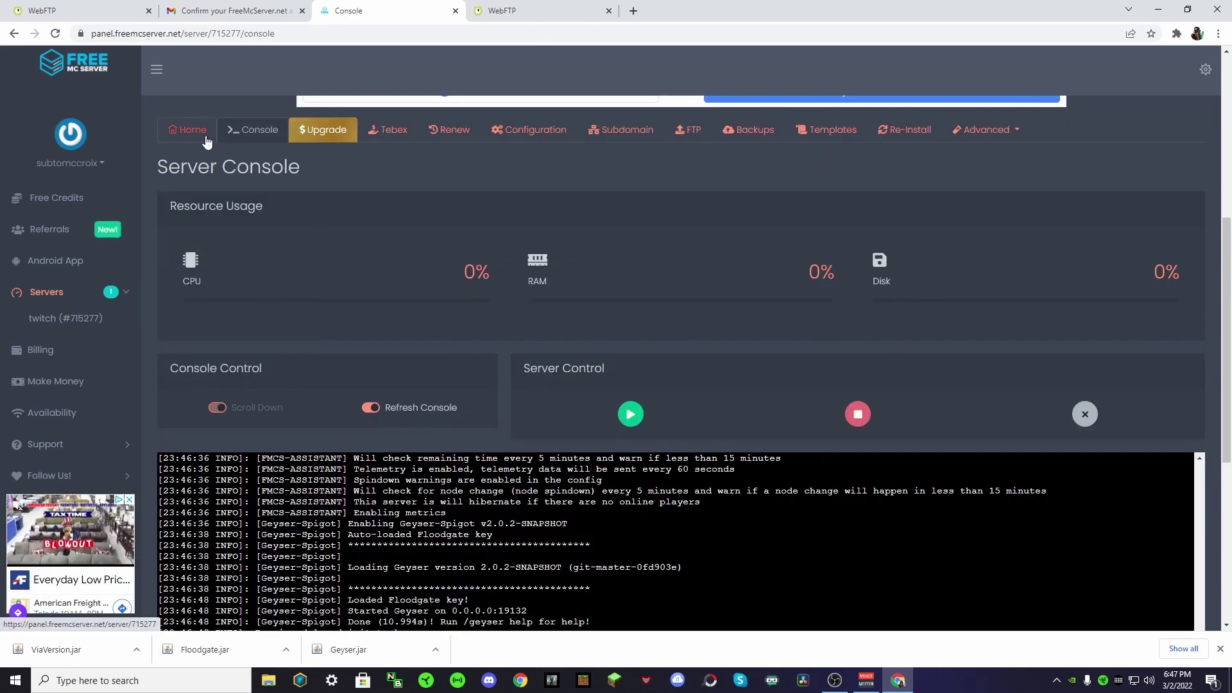
click(188, 129)
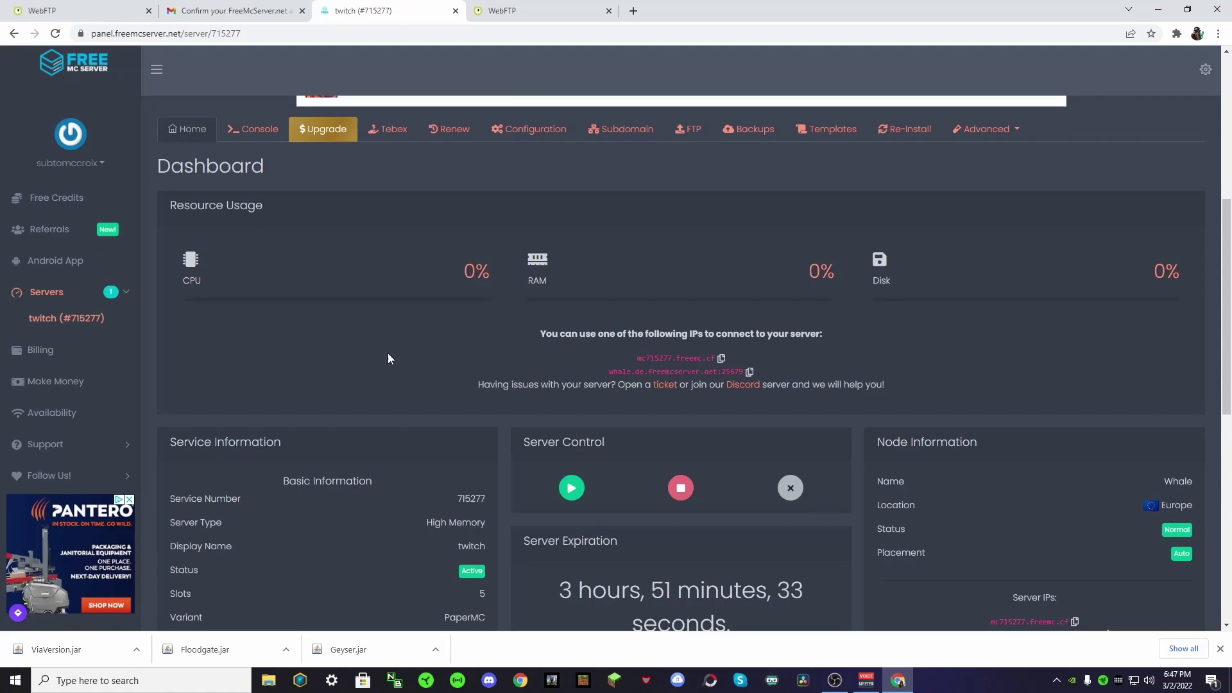
Review the server expiration section and its remaining time
scroll(388, 353, down, 3)
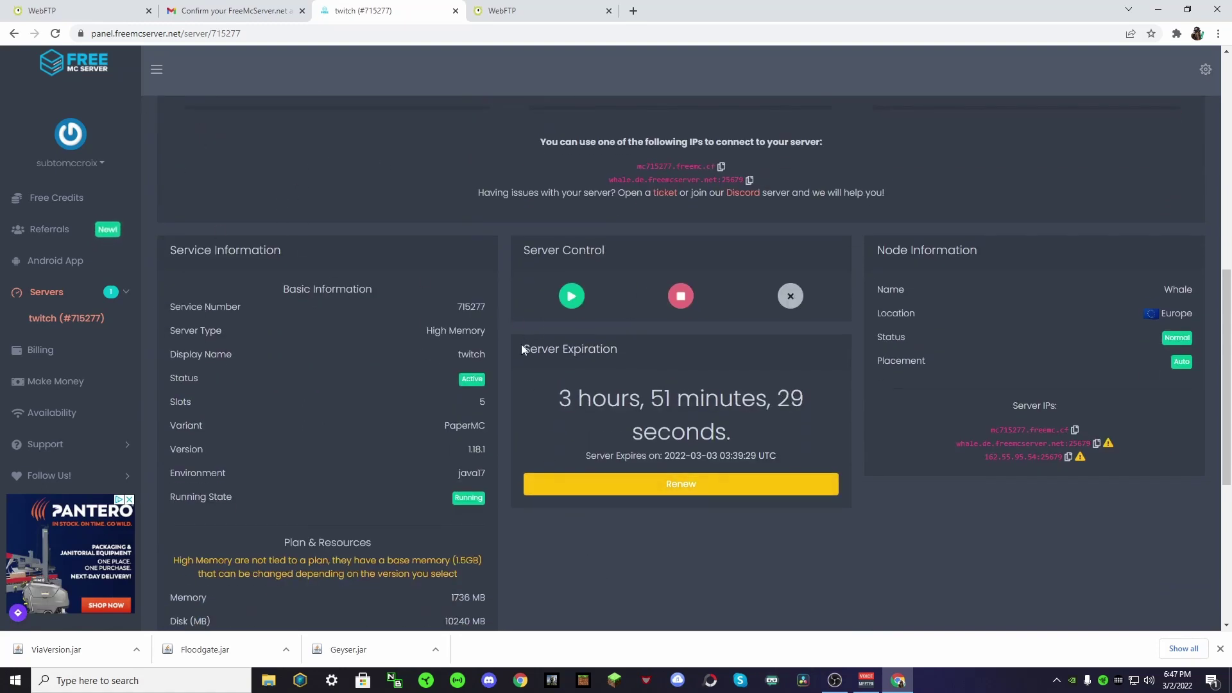
drag(521, 346, 635, 354)
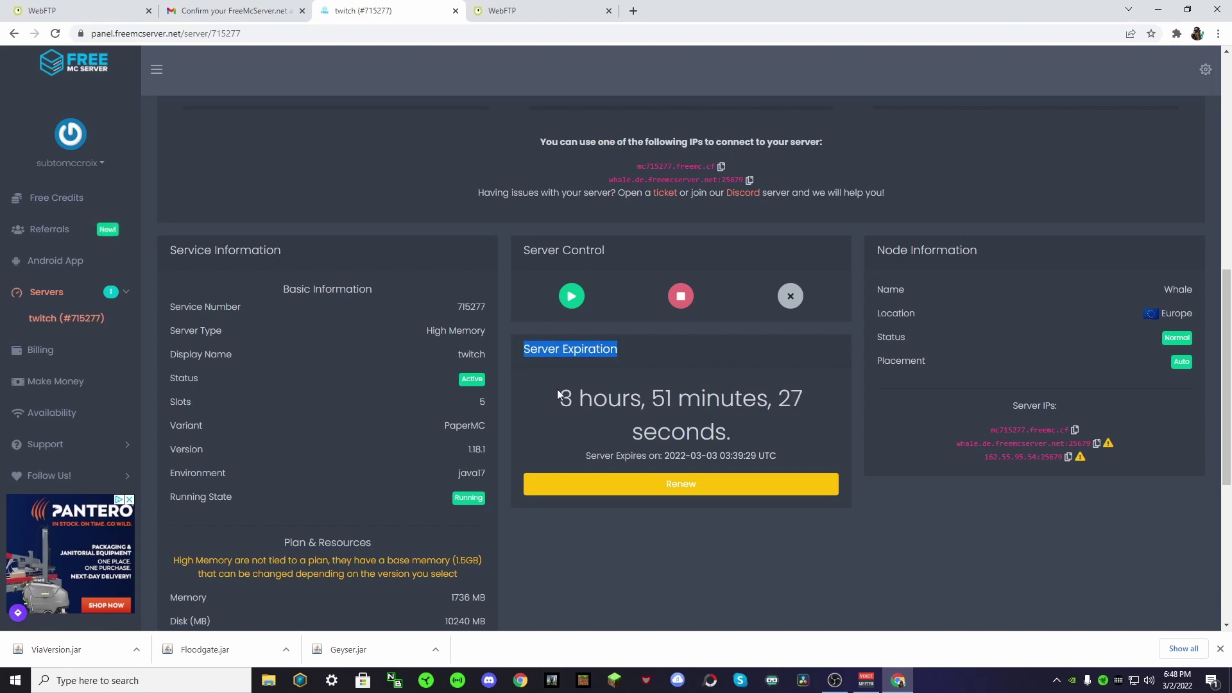
drag(556, 393, 801, 401)
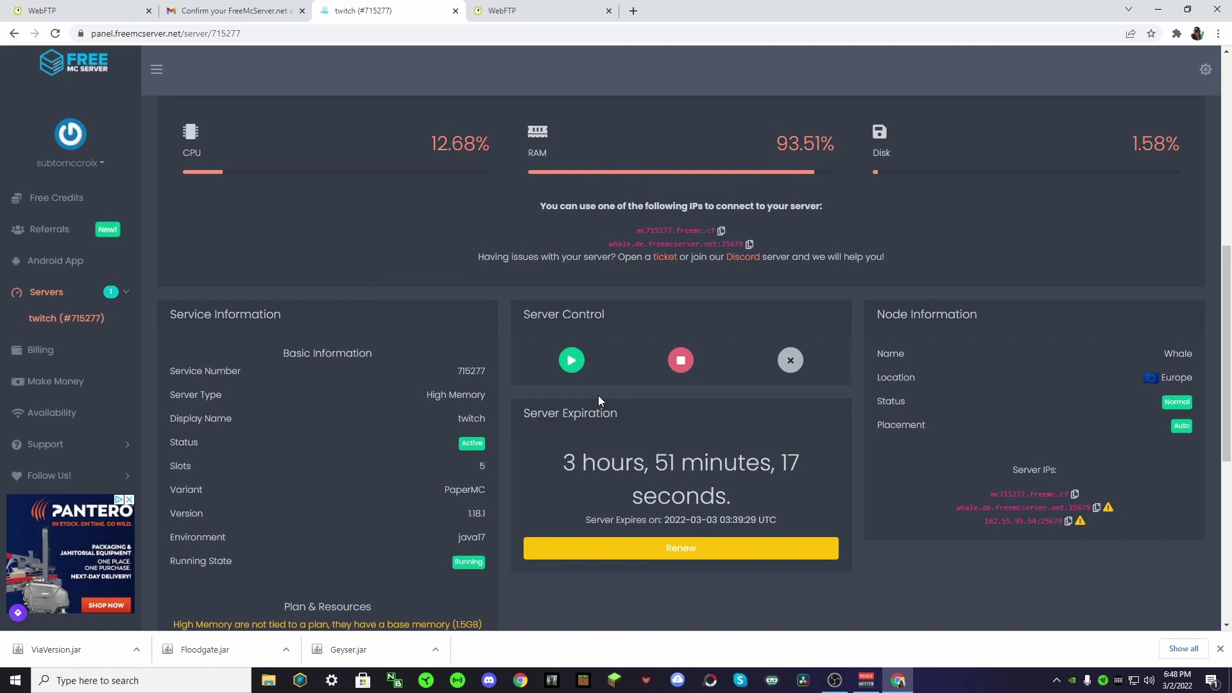
scroll(614, 449, up, 3)
scroll(623, 528, down, 3)
click(618, 546)
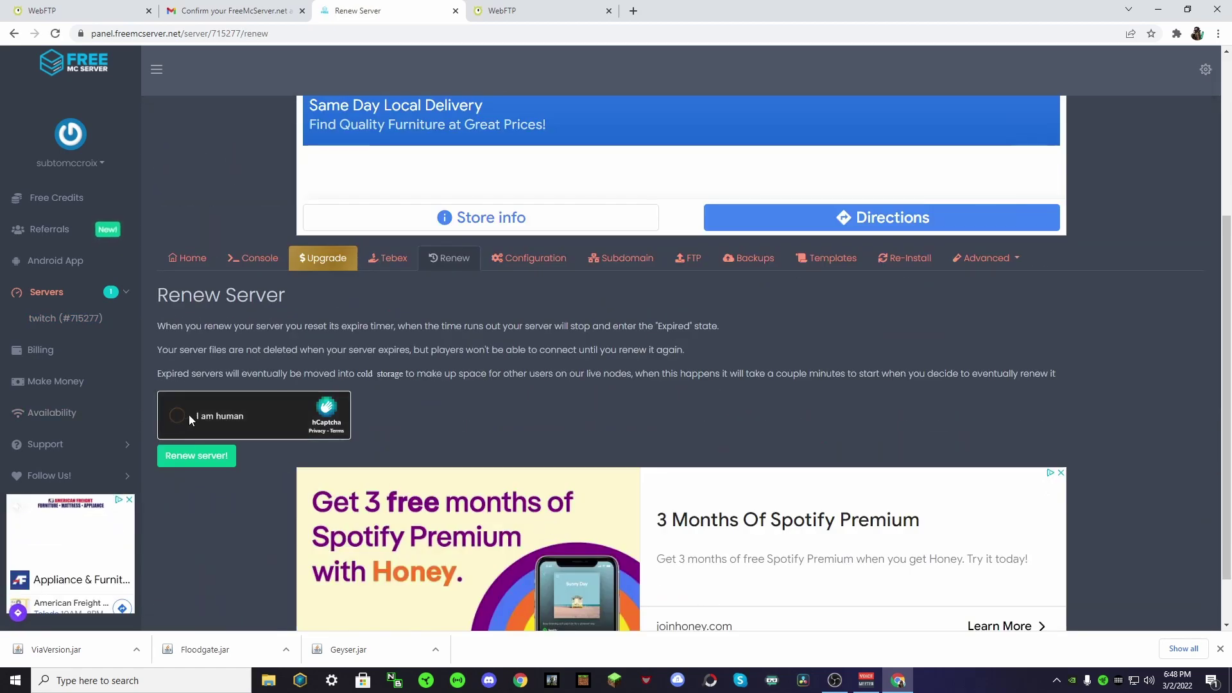
click(179, 414)
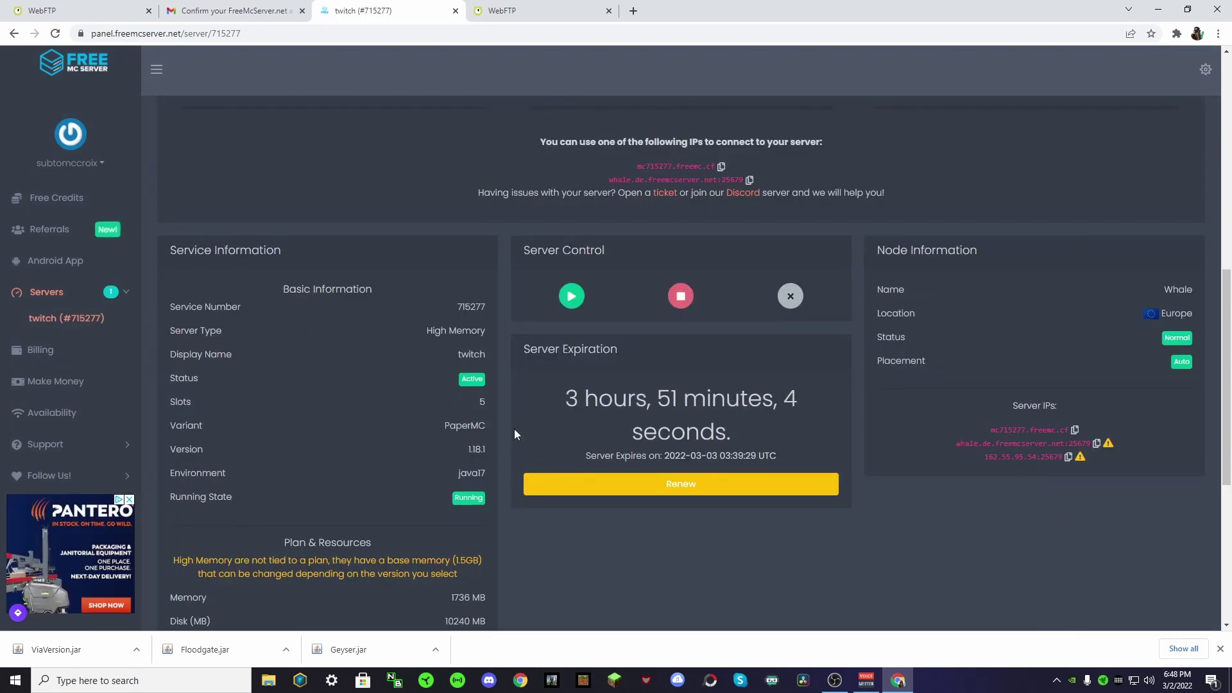
scroll(508, 418, up, 1)
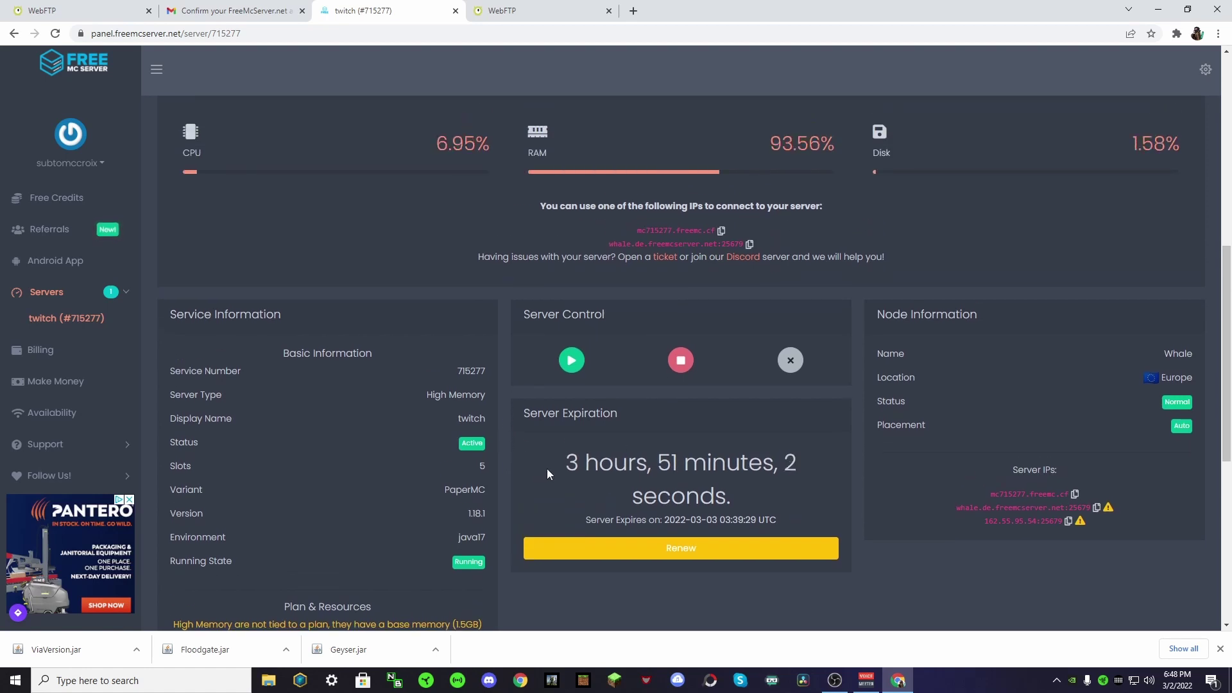
drag(546, 468, 720, 466)
click(489, 440)
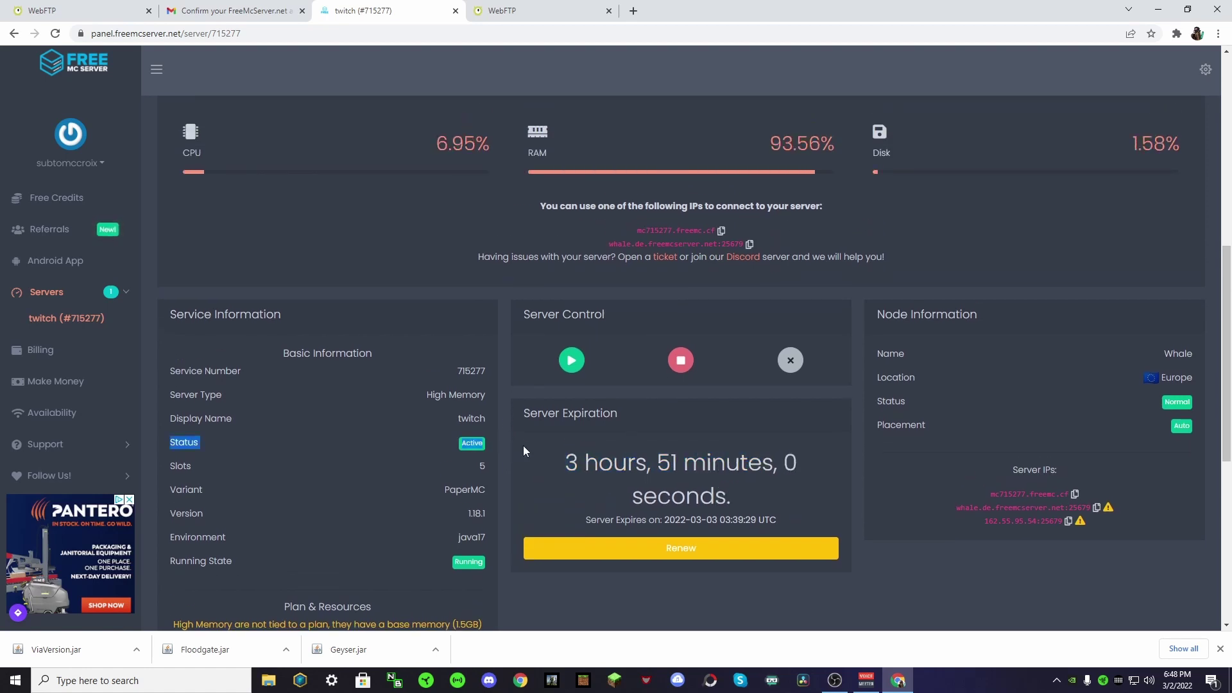
scroll(512, 410, up, 4)
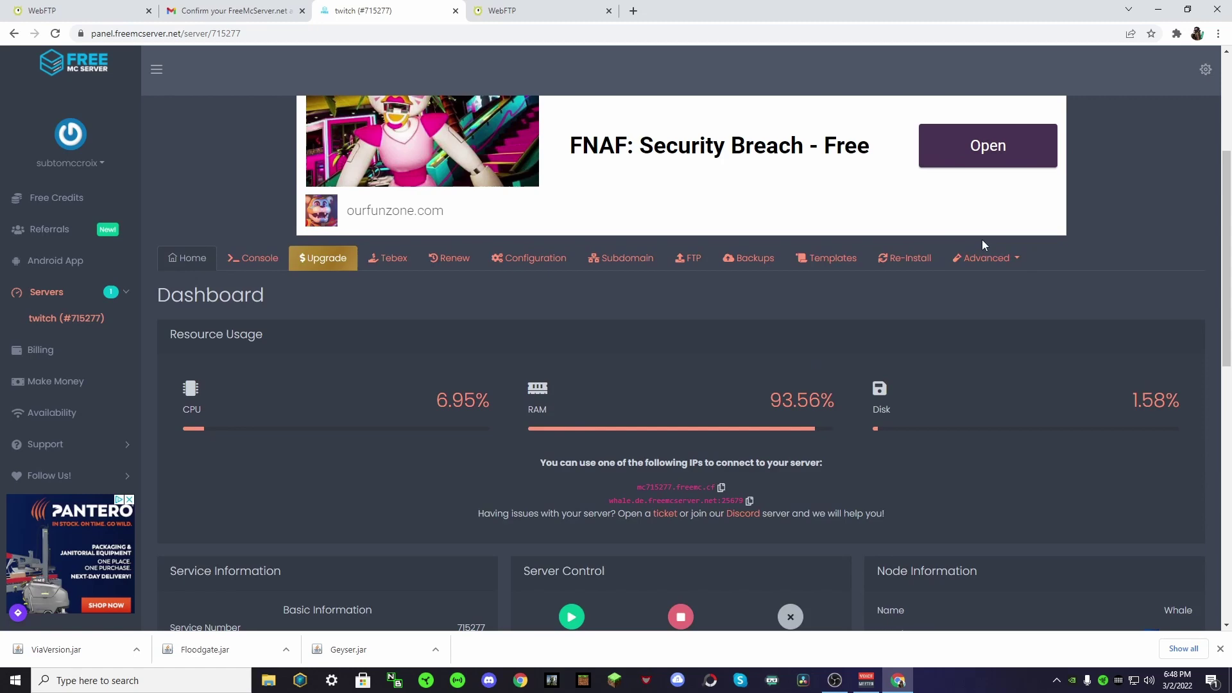
Open server sharing and add a new user by picking the saved username
click(971, 259)
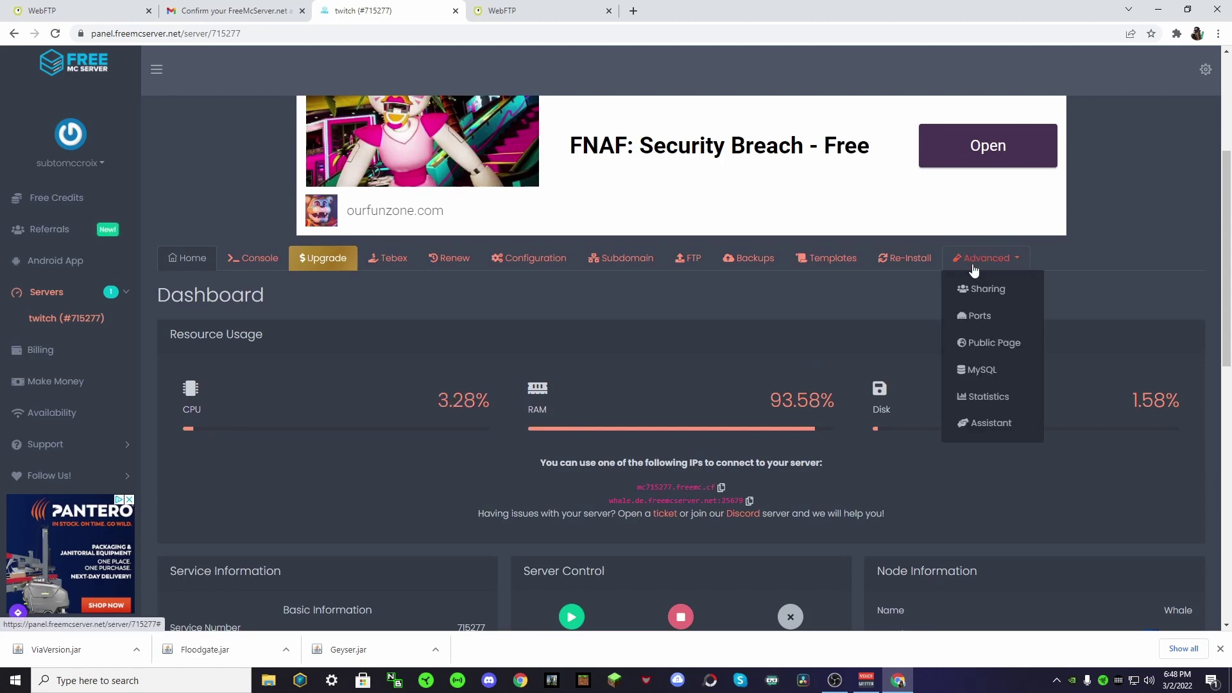
click(982, 287)
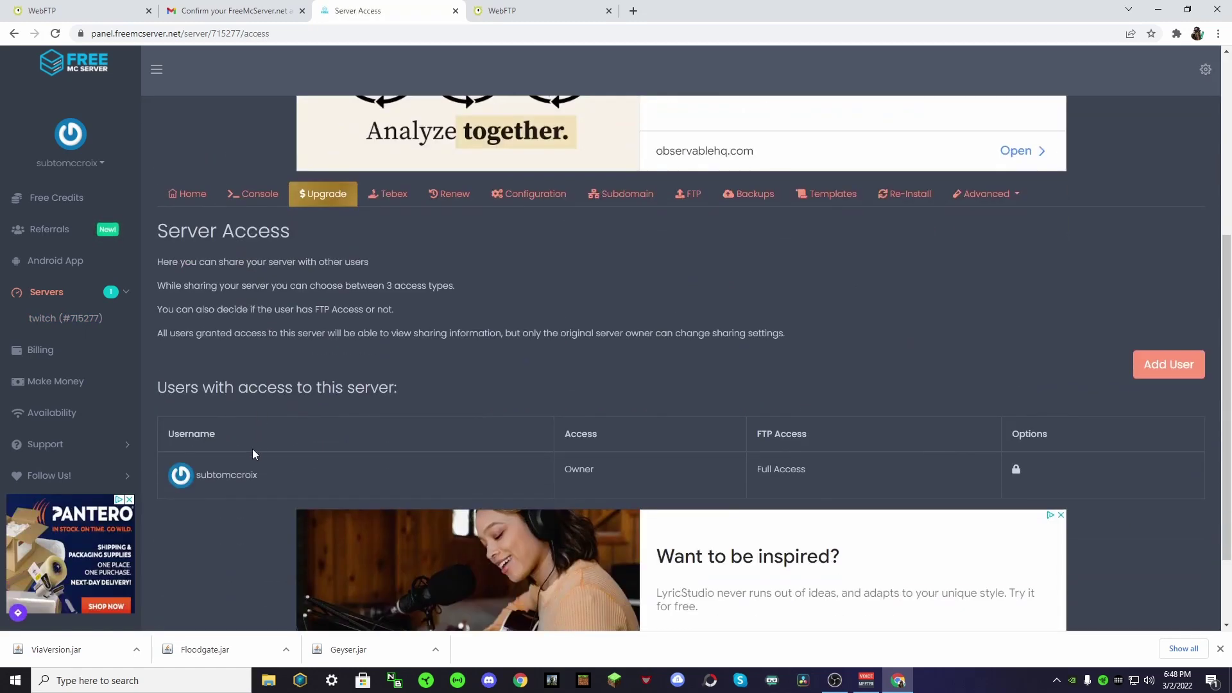
click(1174, 363)
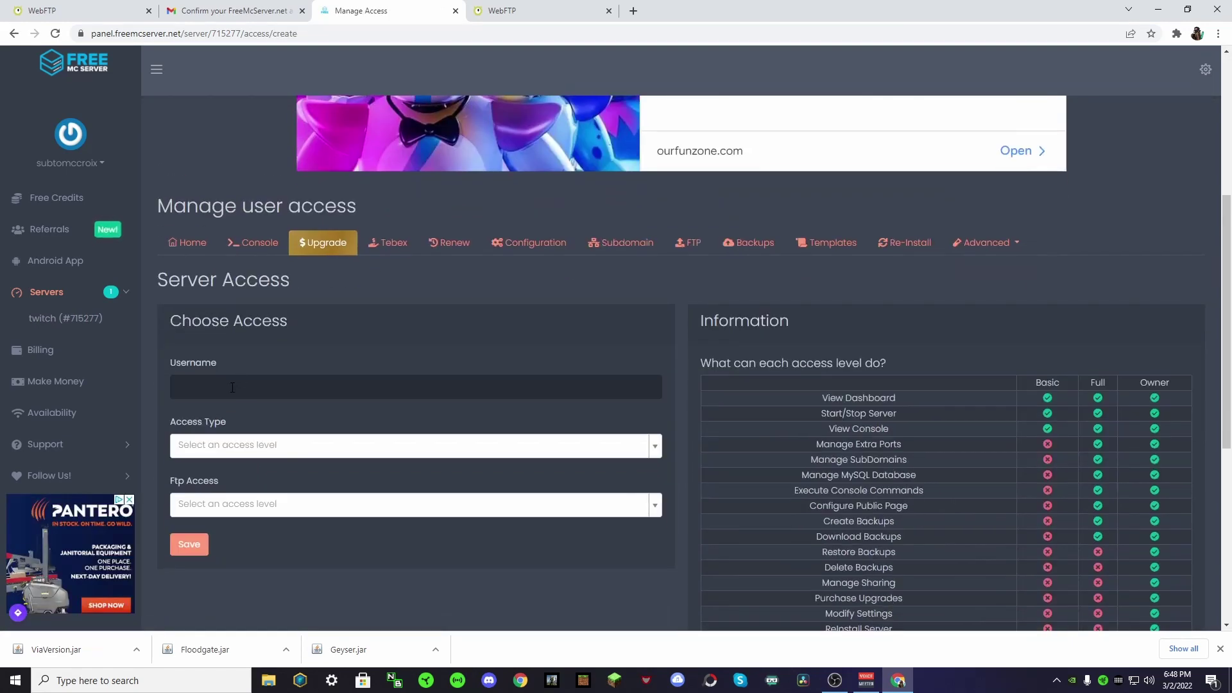
click(232, 388)
click(246, 415)
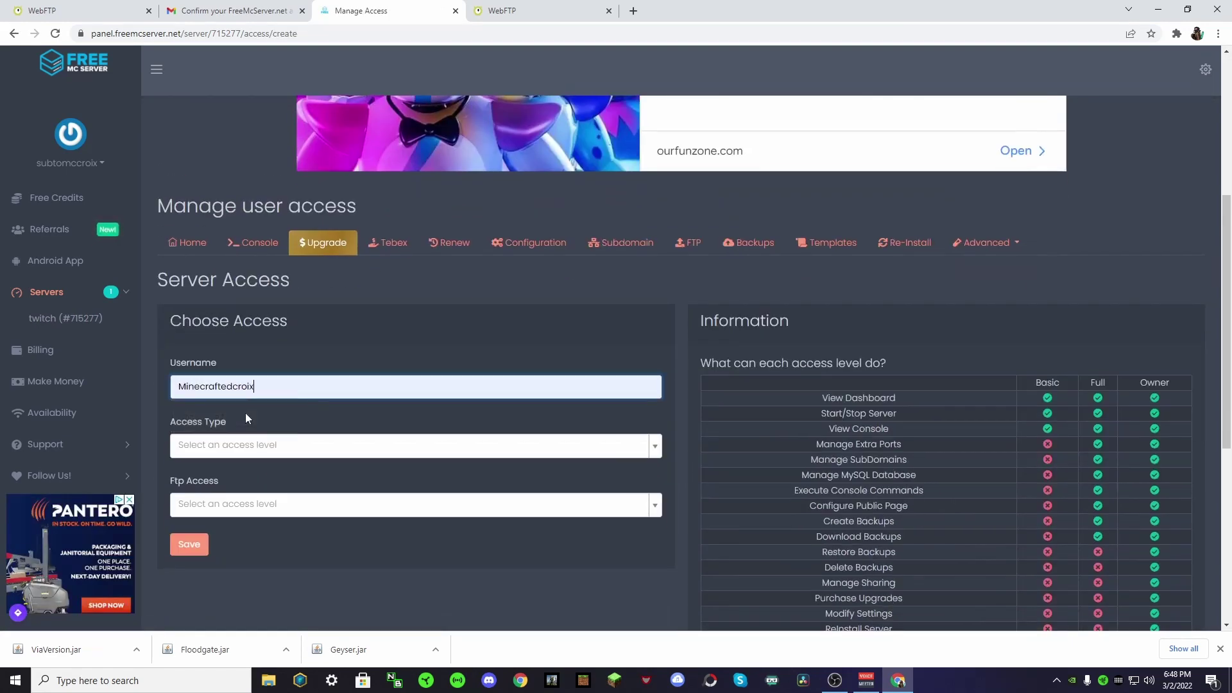
Give the user Full access and Full FTP access, then save
click(239, 459)
click(215, 513)
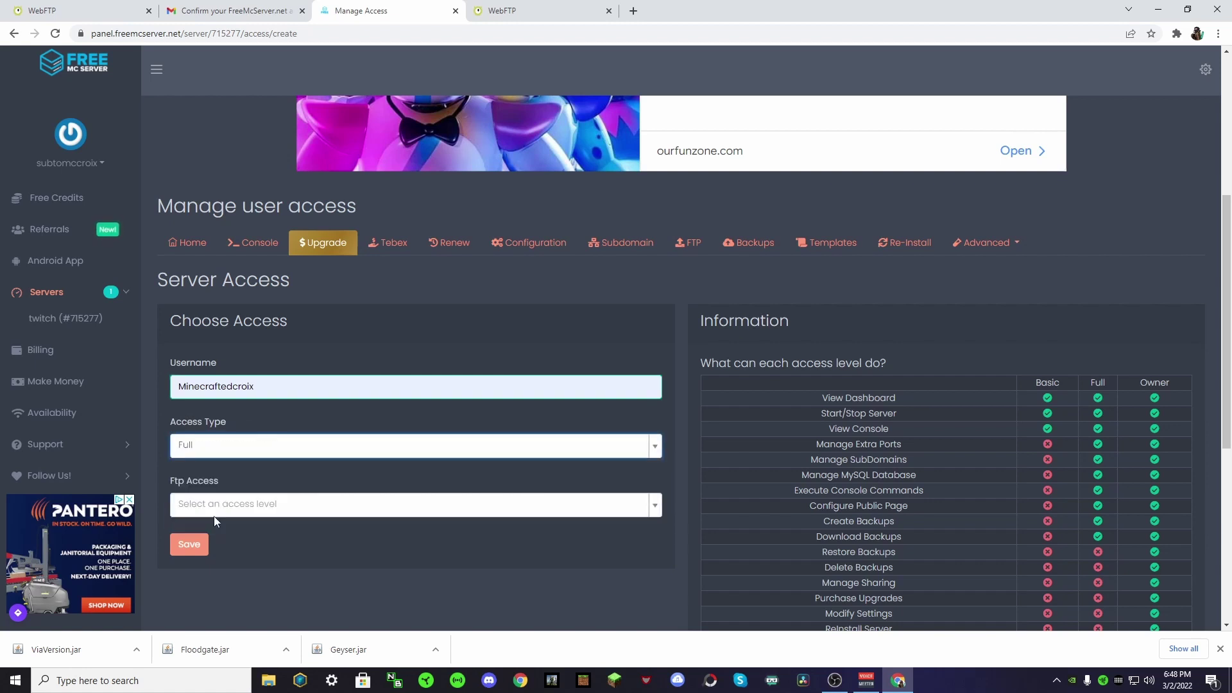
scroll(1041, 330, down, 1)
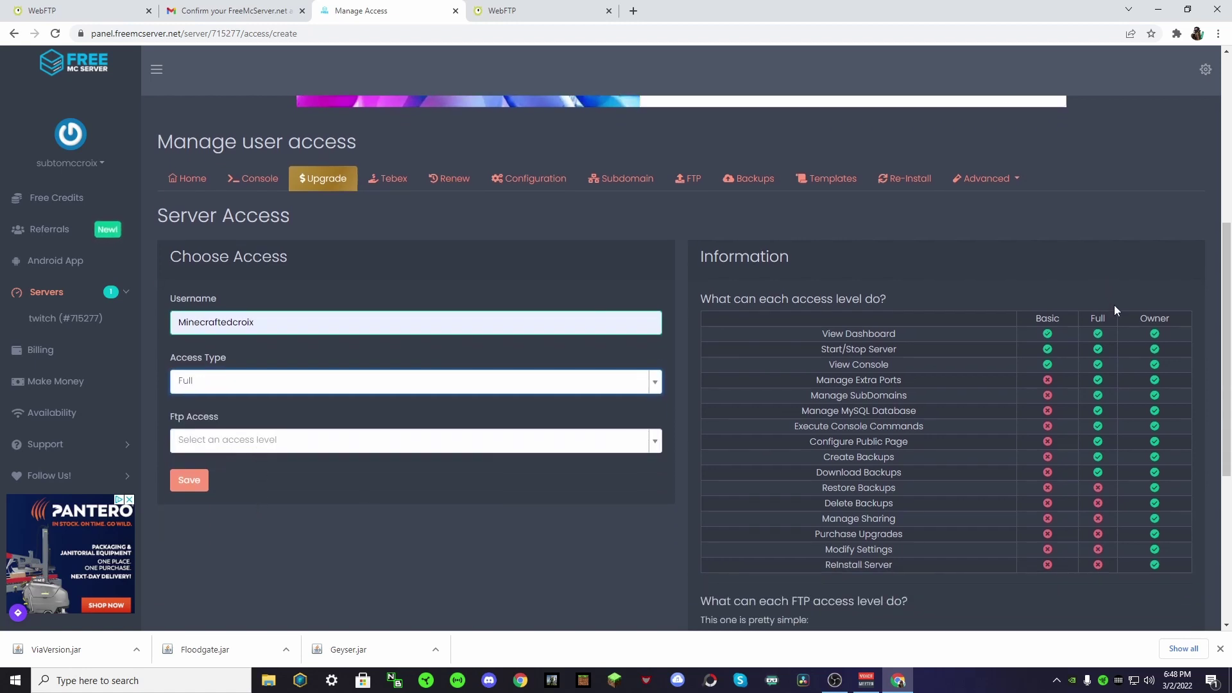
click(282, 438)
click(267, 529)
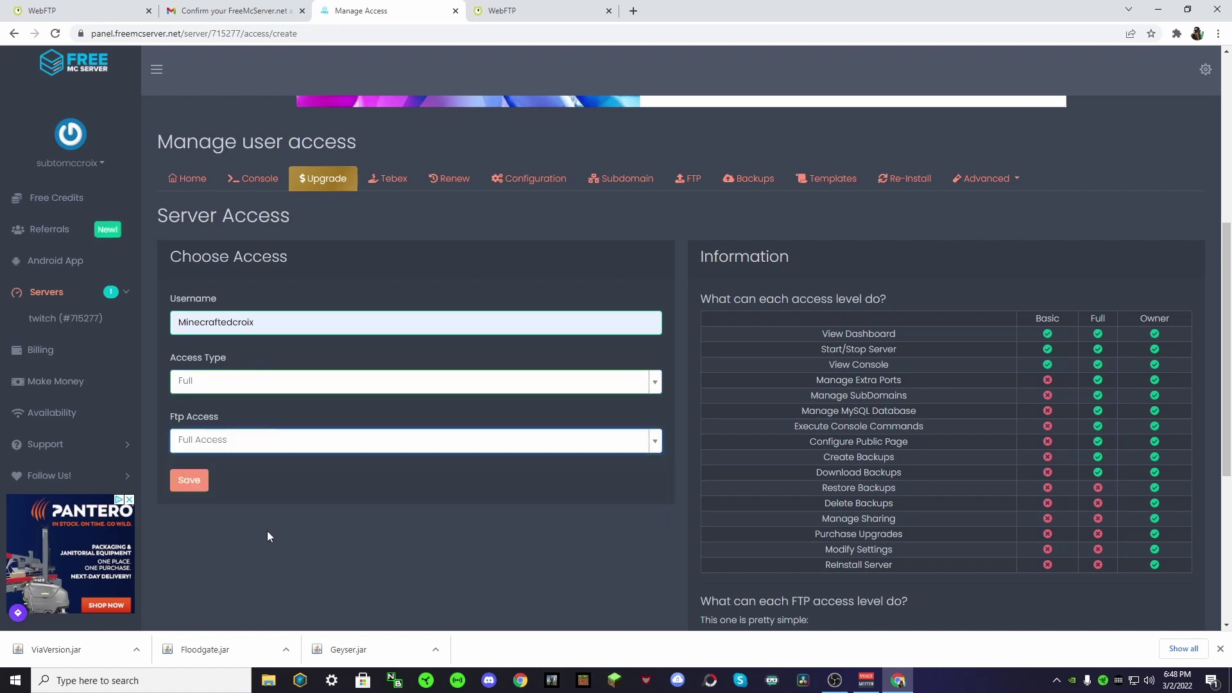
scroll(266, 530, down, 1)
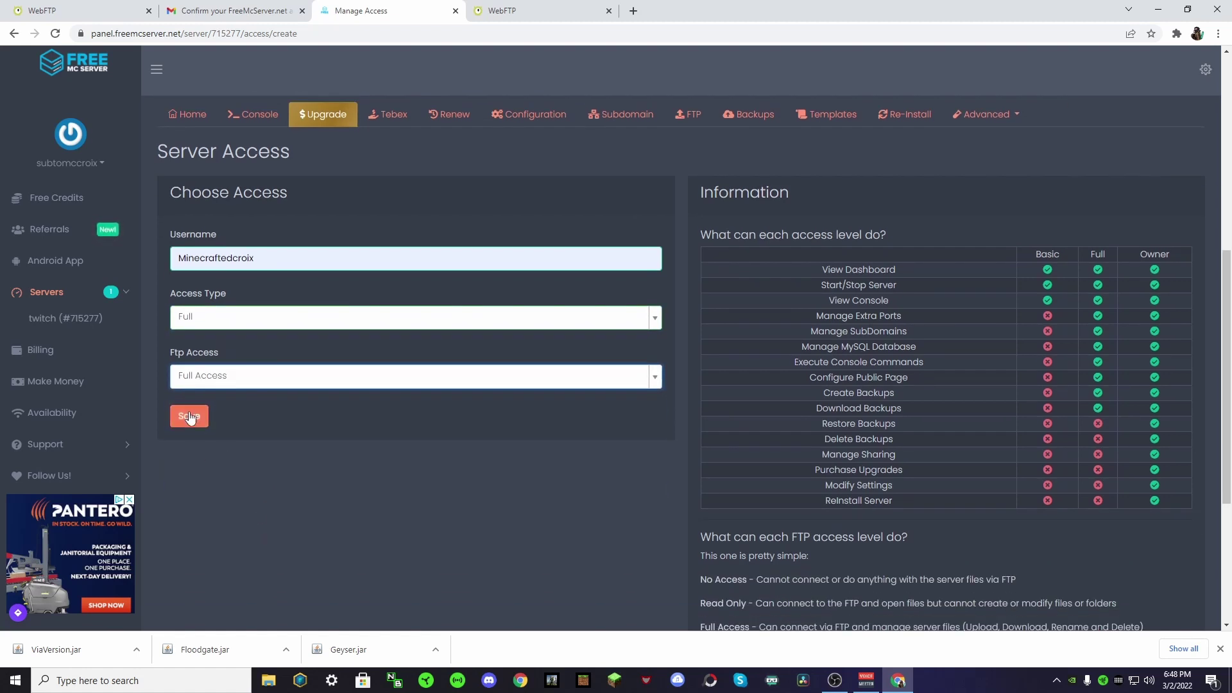
click(189, 417)
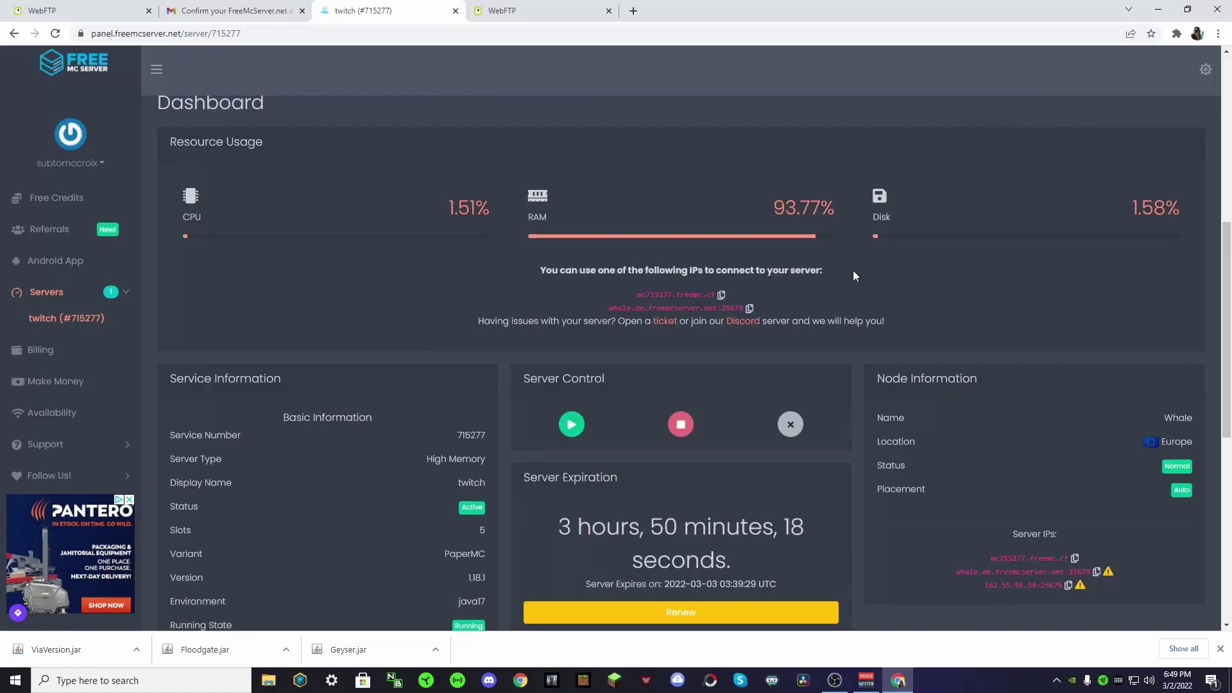
scroll(907, 578, down, 2)
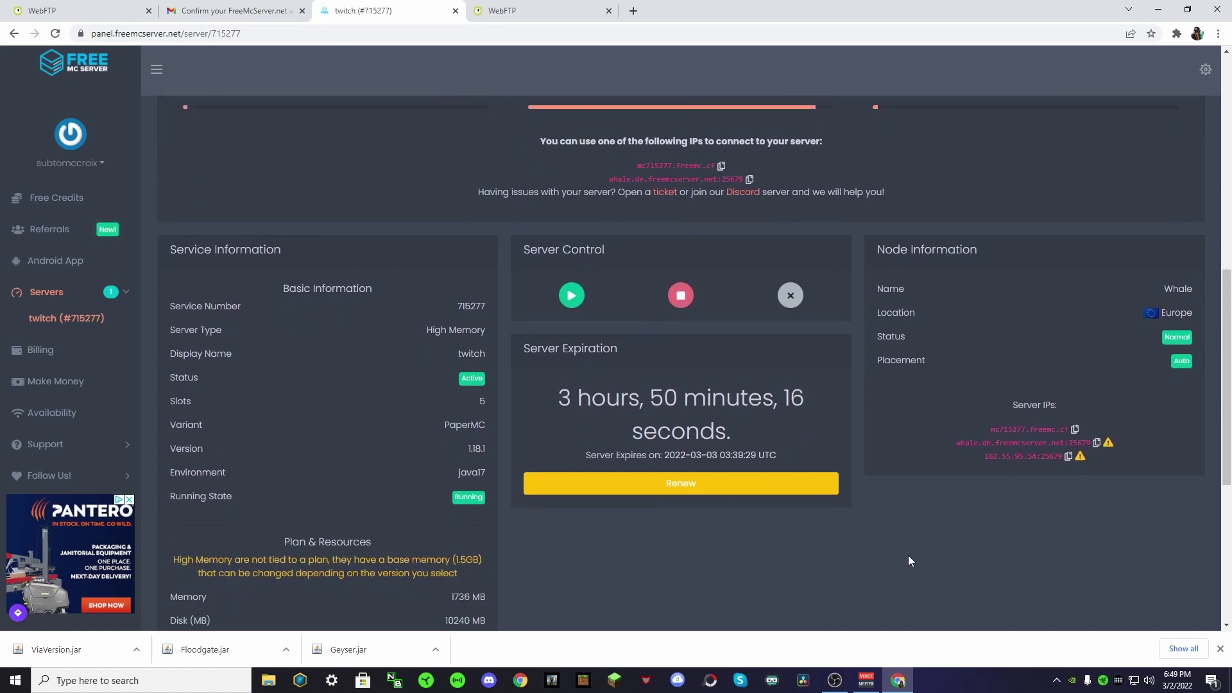
drag(956, 380, 1066, 379)
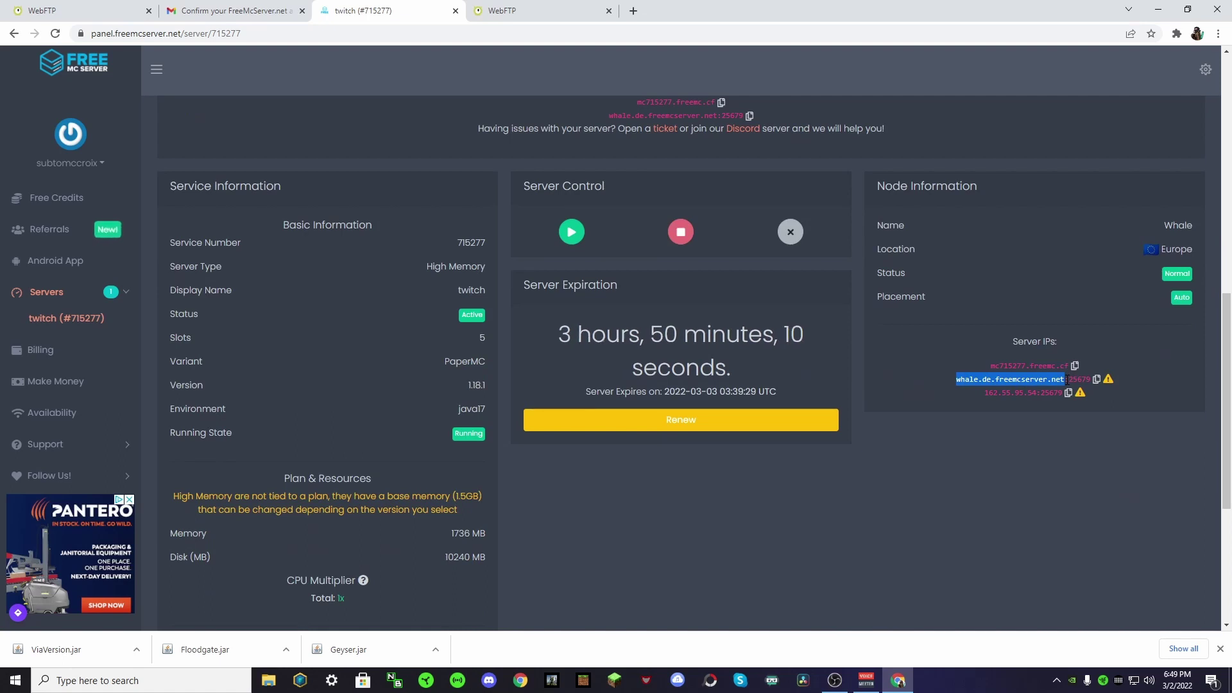
click(956, 418)
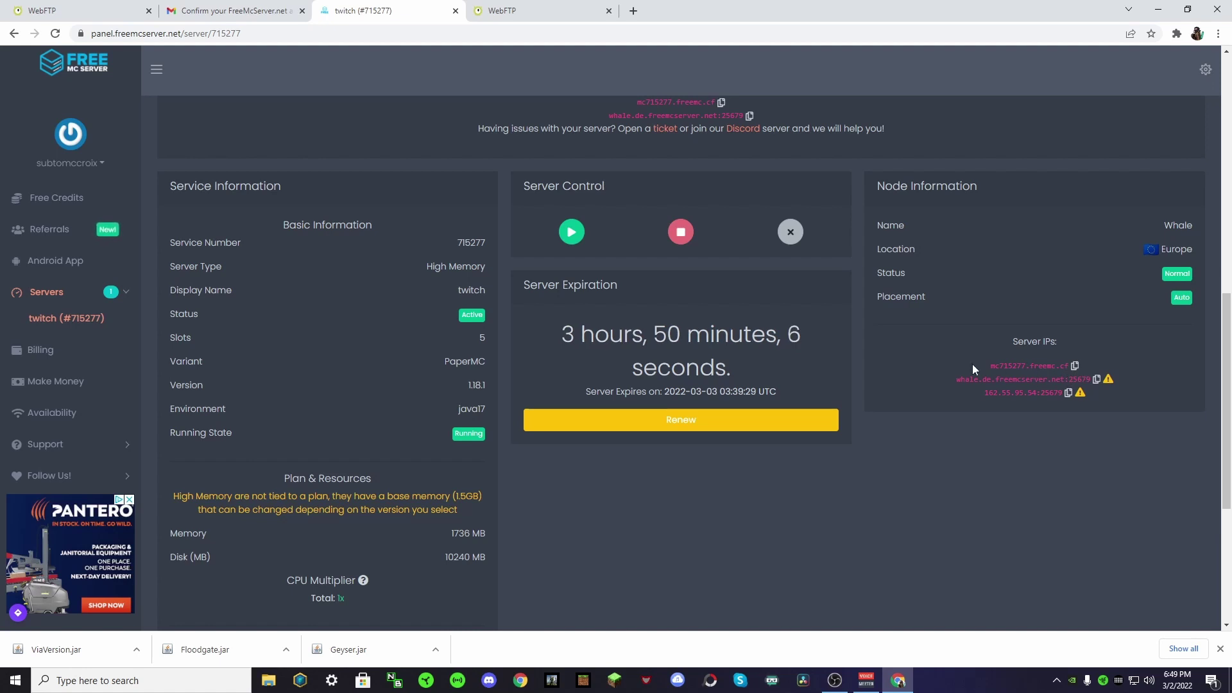
drag(991, 365, 1070, 363)
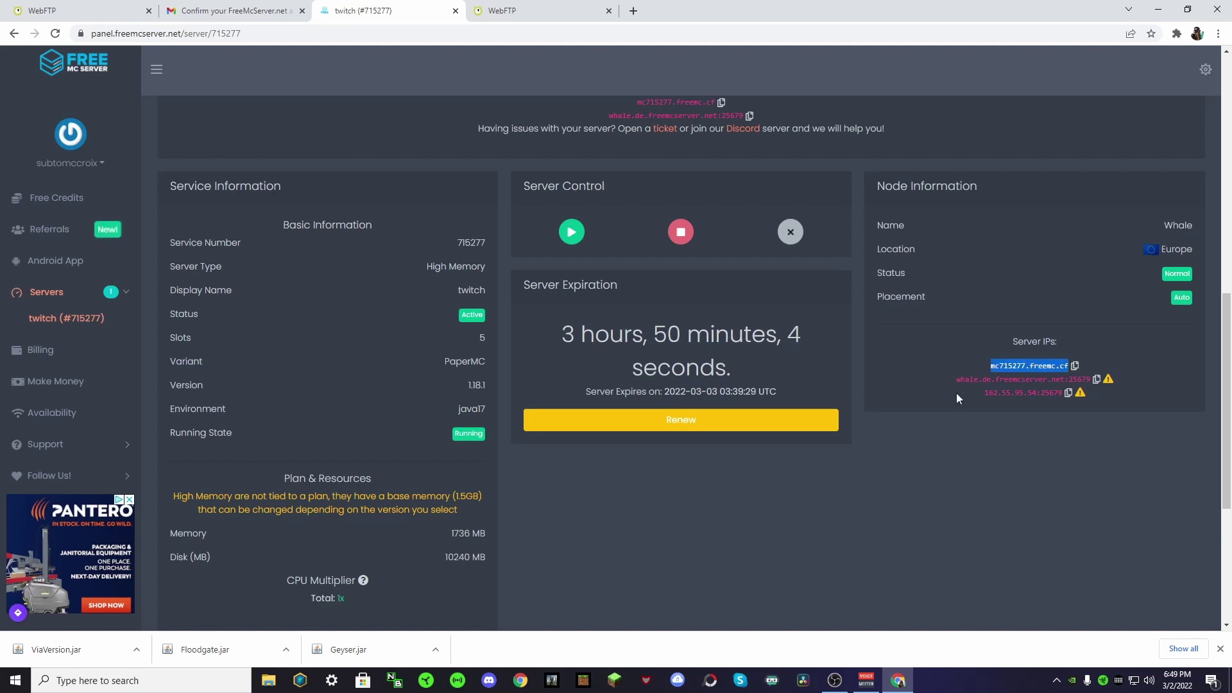
drag(984, 393, 1080, 392)
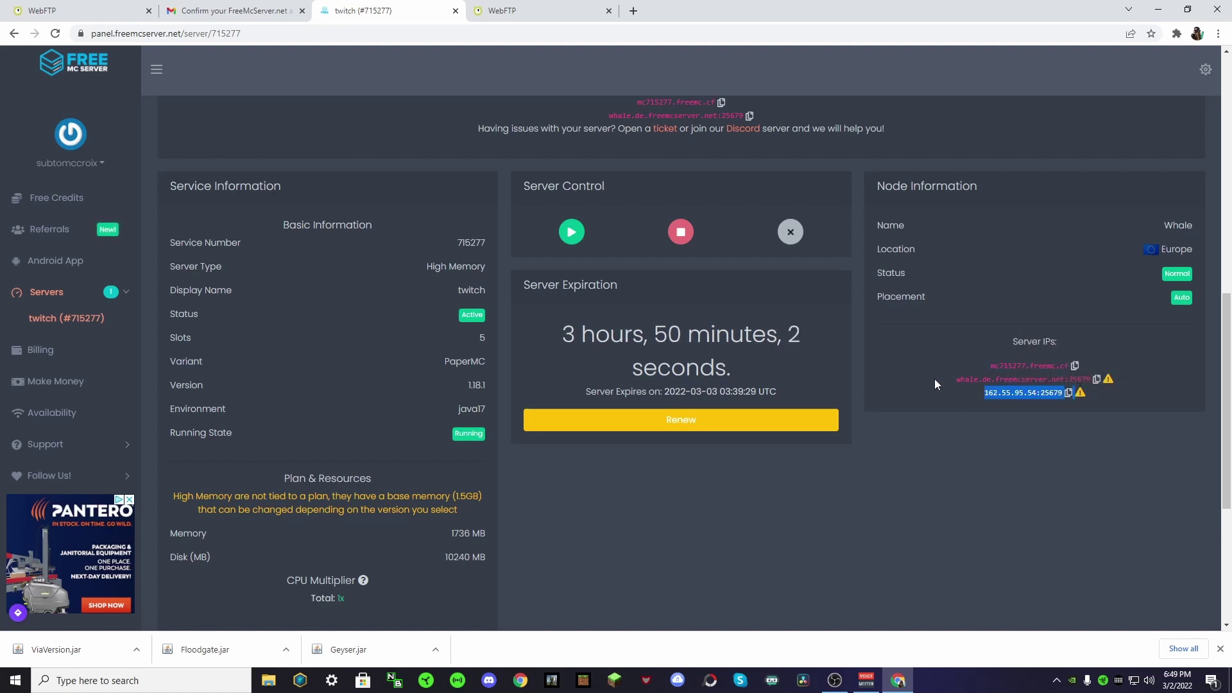
drag(955, 379, 1088, 382)
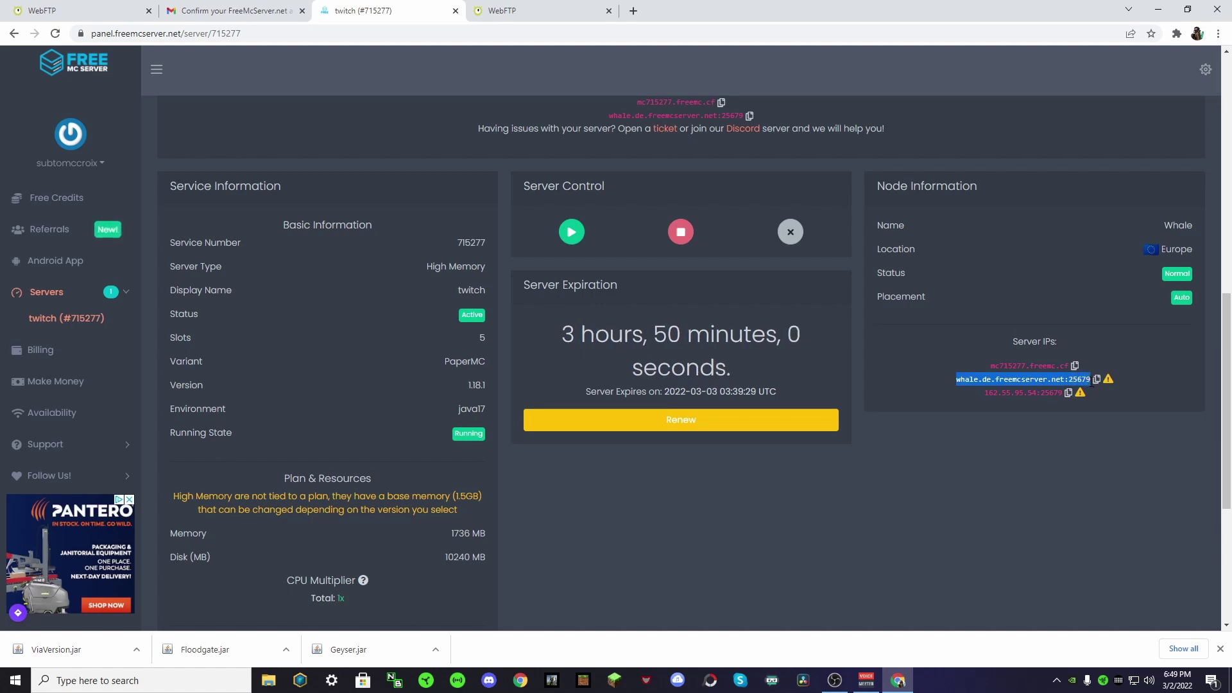
click(1080, 341)
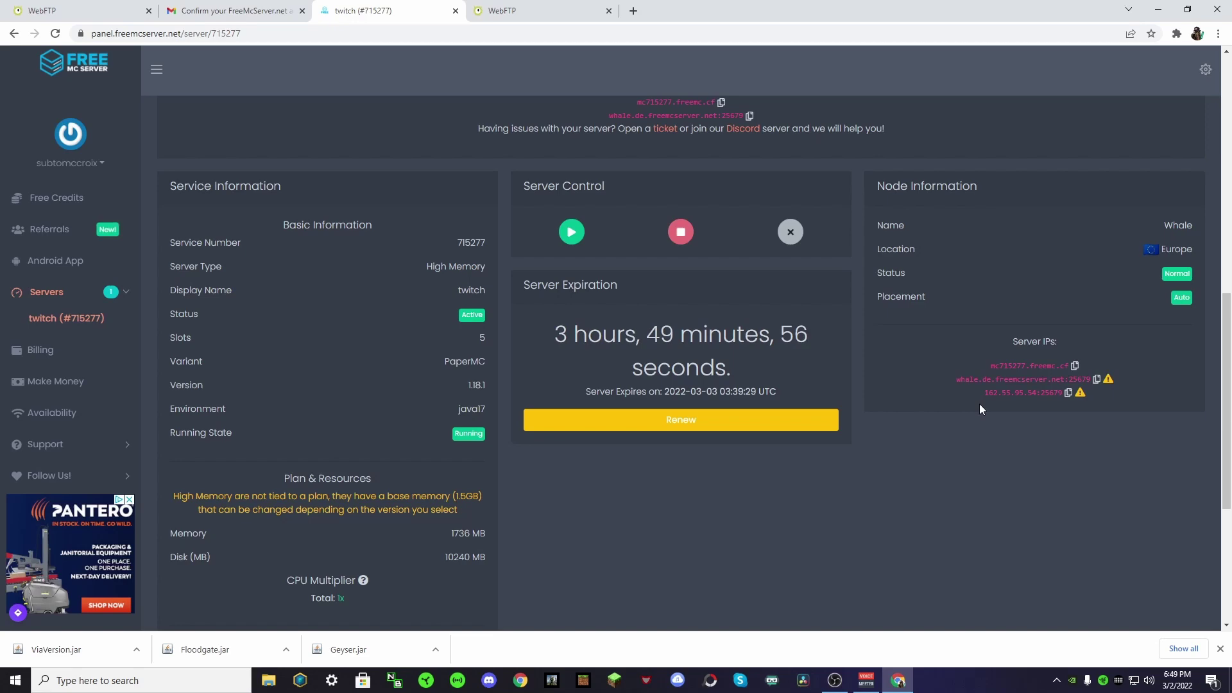
scroll(979, 403, up, 4)
scroll(568, 278, up, 1)
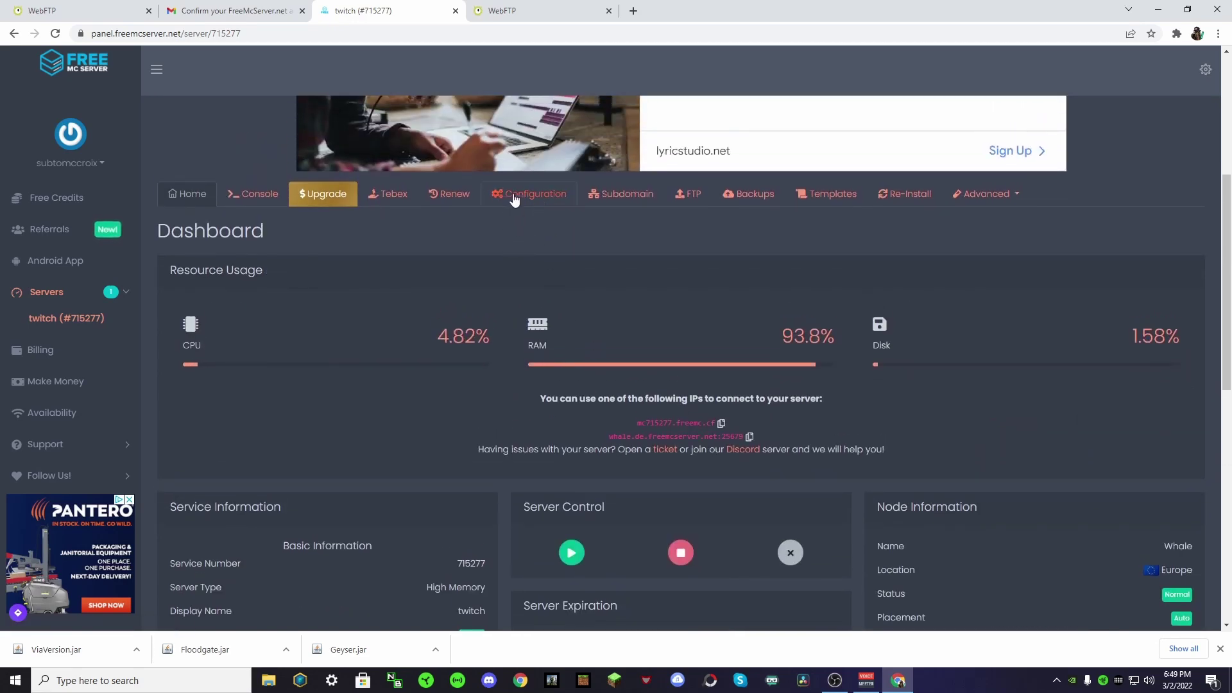
In the Configuration settings, set view-distance to 3
click(514, 199)
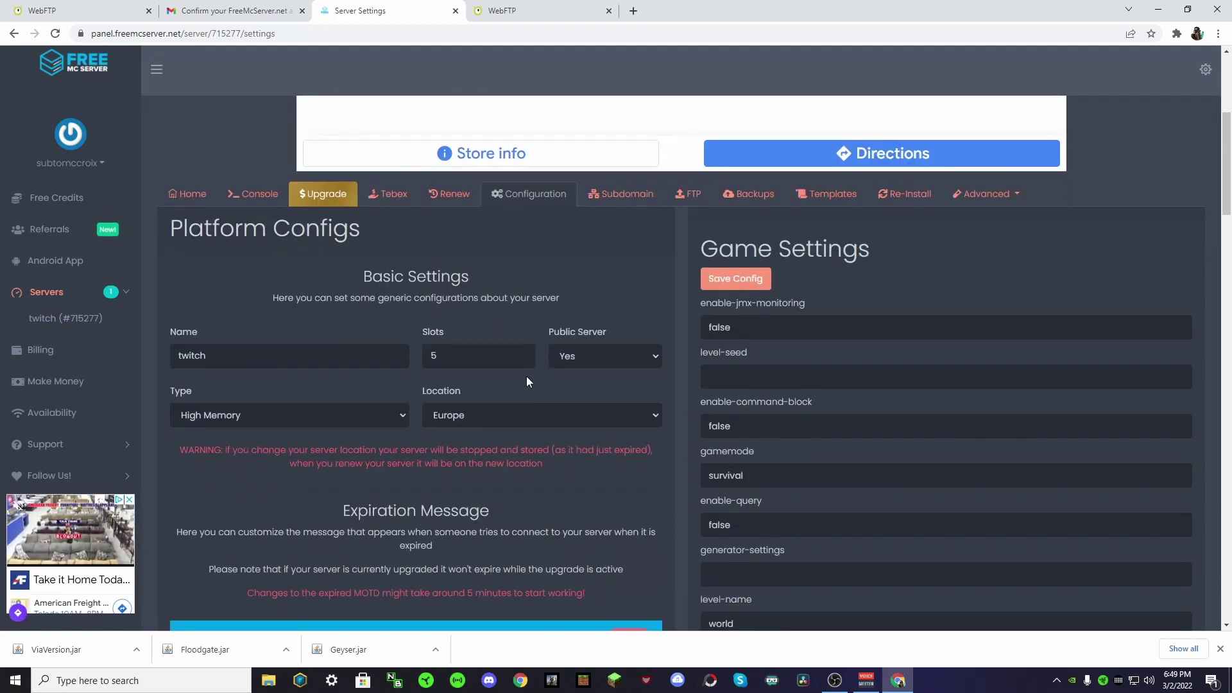
scroll(530, 379, down, 1)
scroll(595, 369, down, 3)
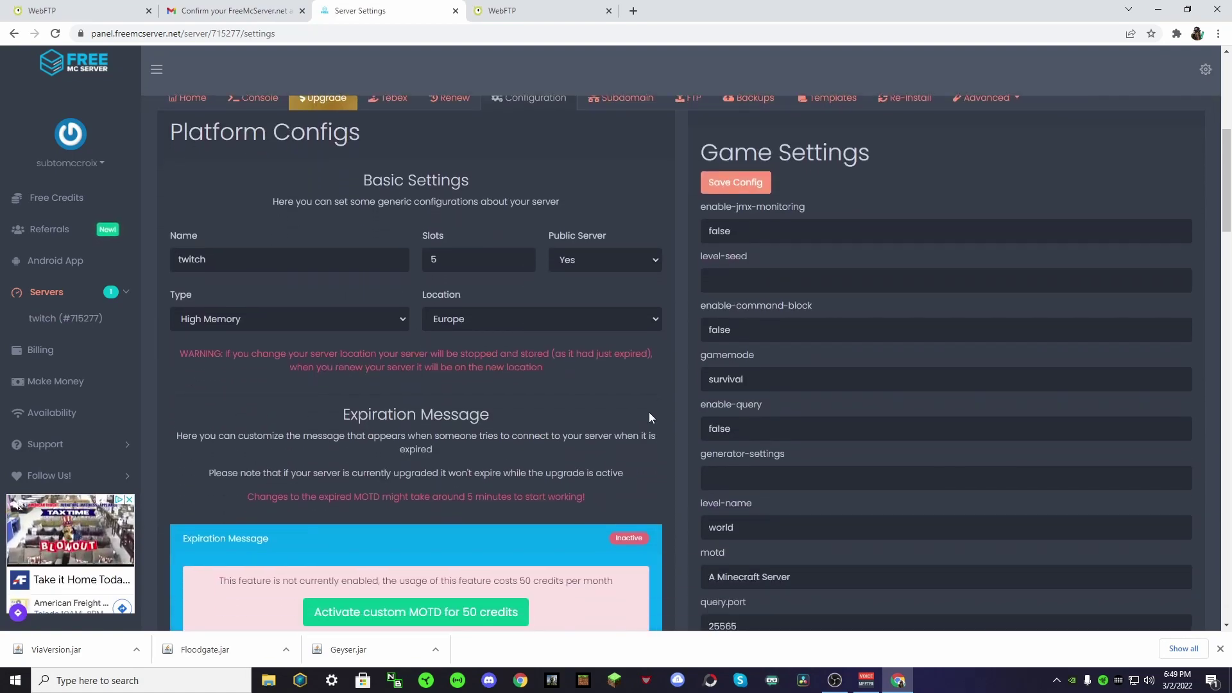
scroll(711, 376, down, 4)
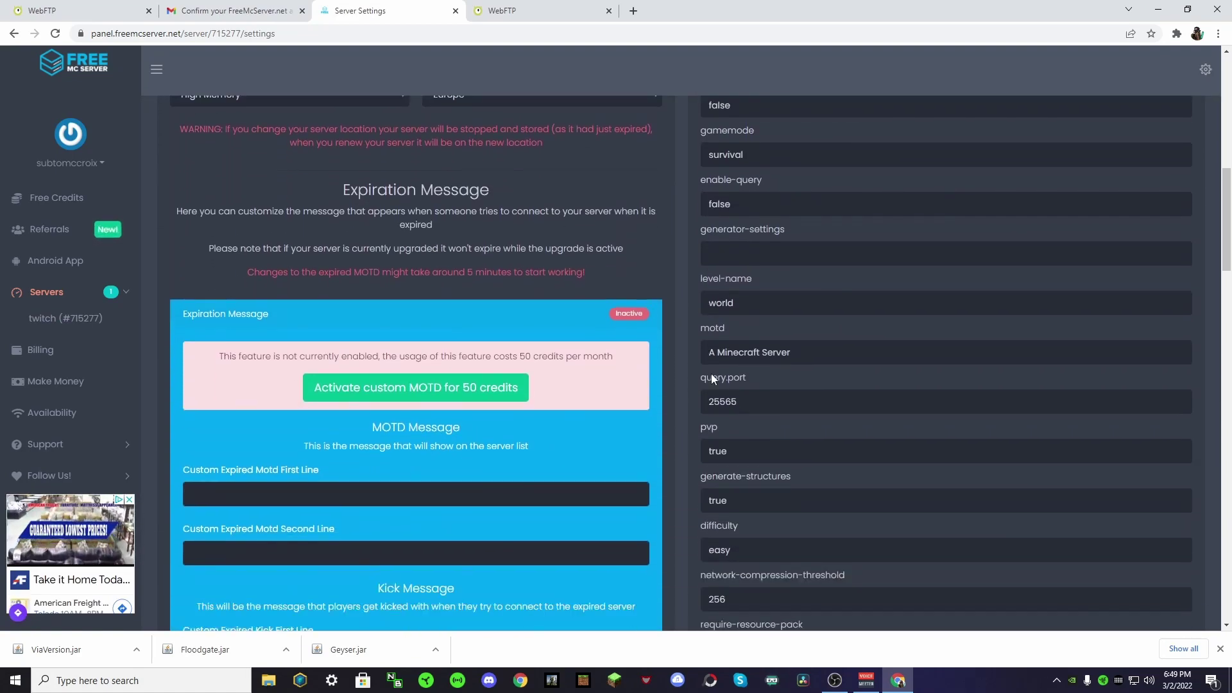
scroll(719, 383, down, 4)
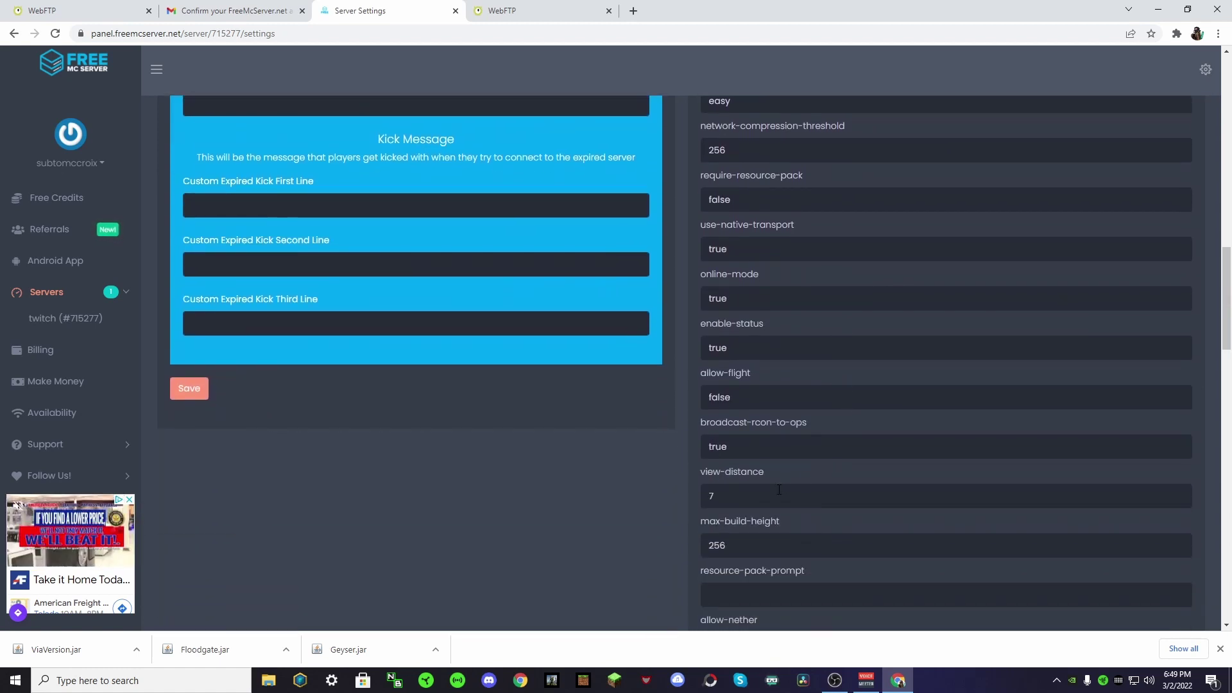
click(762, 498)
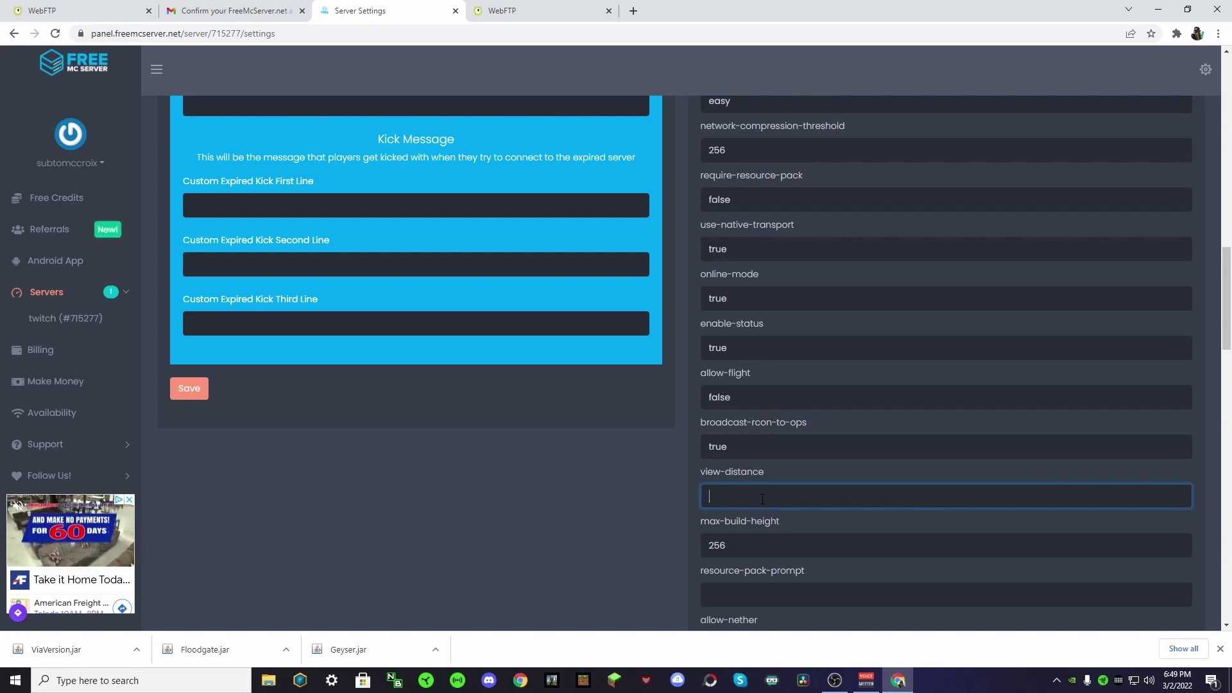
text(3)
click(630, 522)
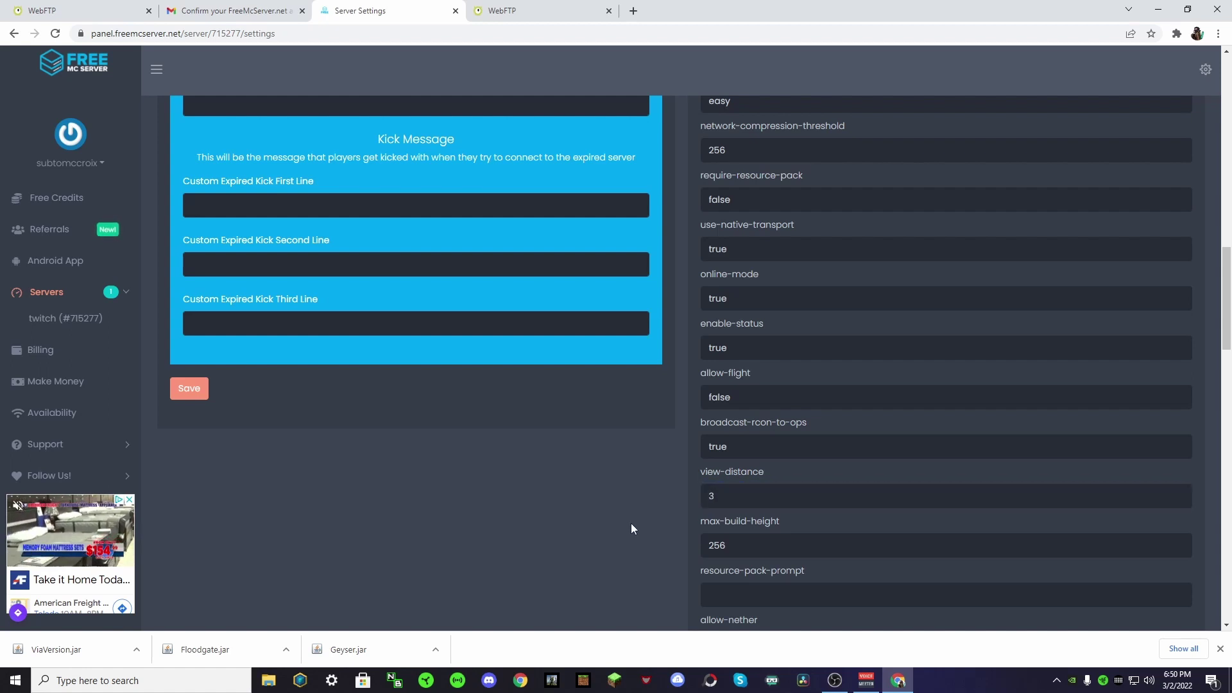
Set simulation-distance to 3
scroll(634, 522, down, 1)
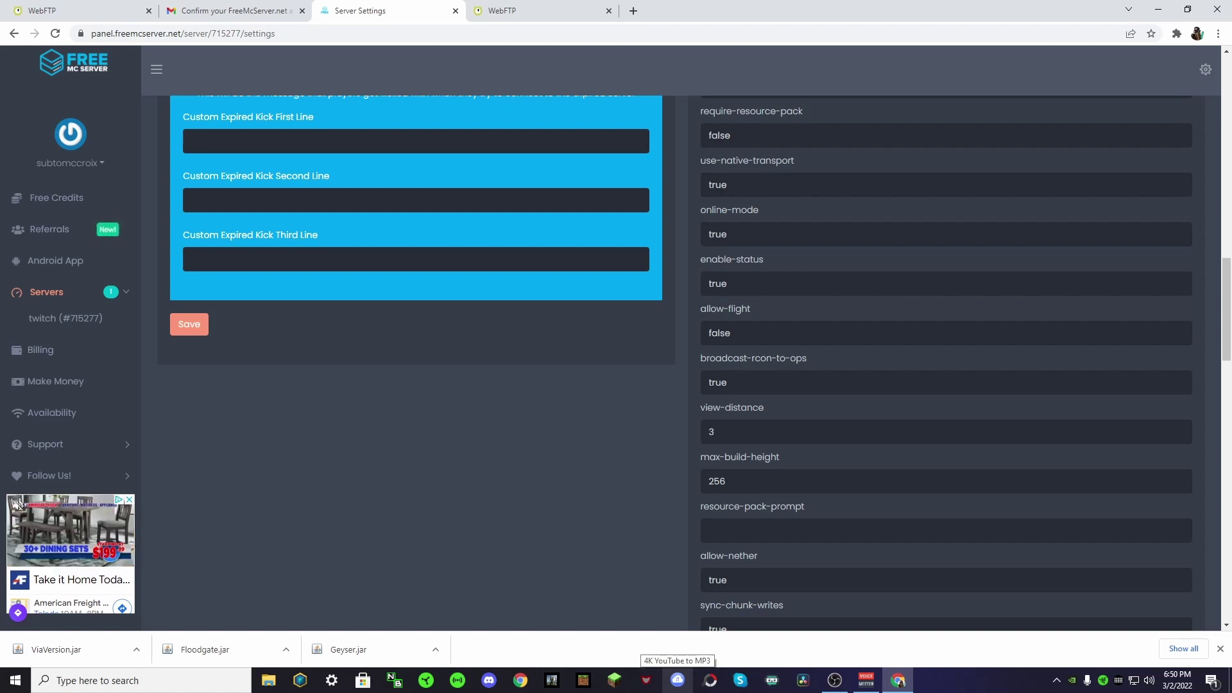
scroll(627, 504, down, 3)
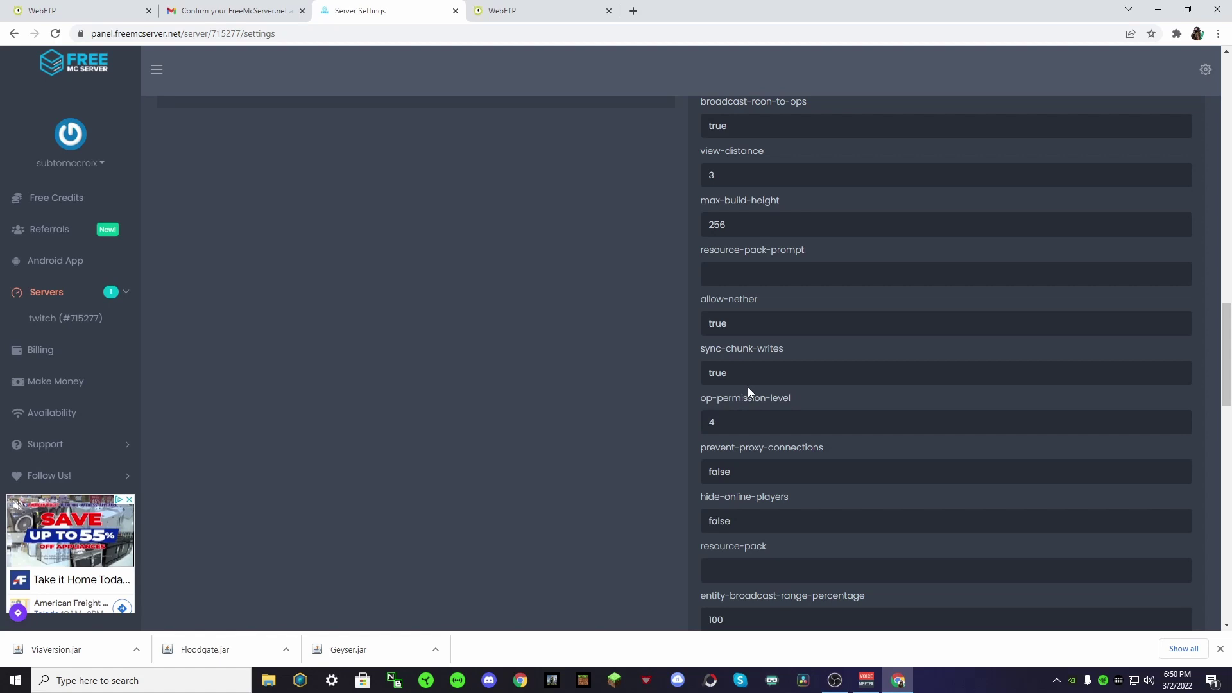
scroll(748, 387, down, 3)
click(739, 472)
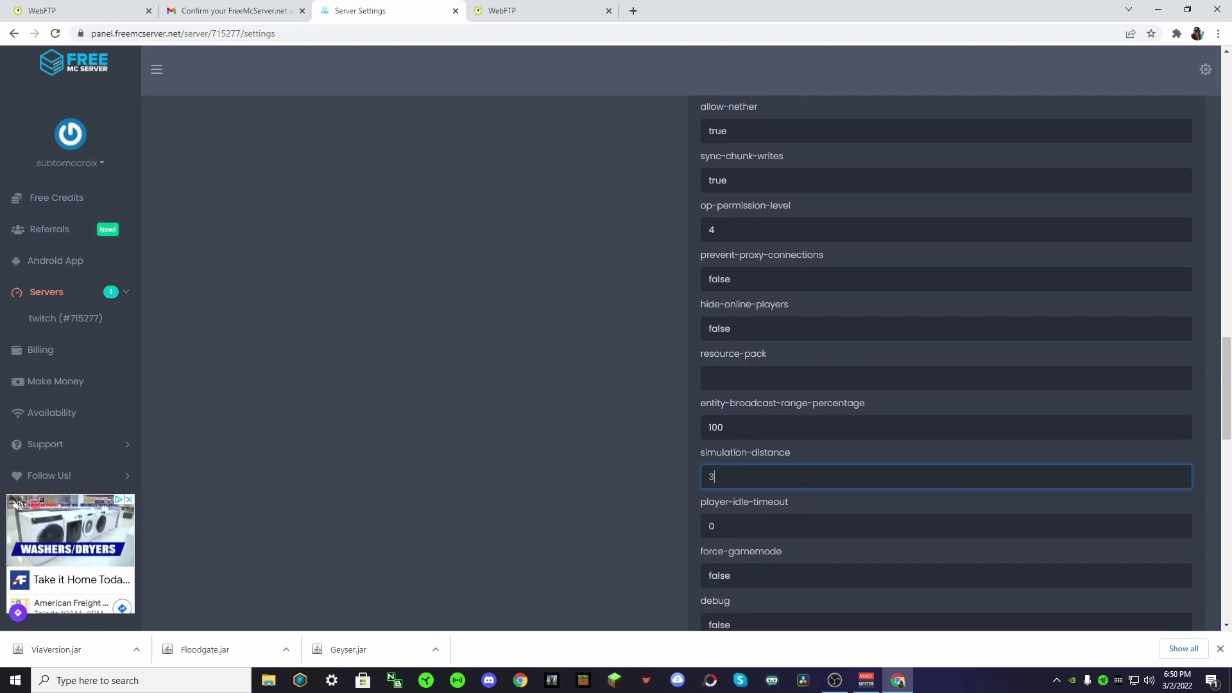
click(528, 433)
Change the spawn-protection value from 16 to 6567567
scroll(529, 436, down, 2)
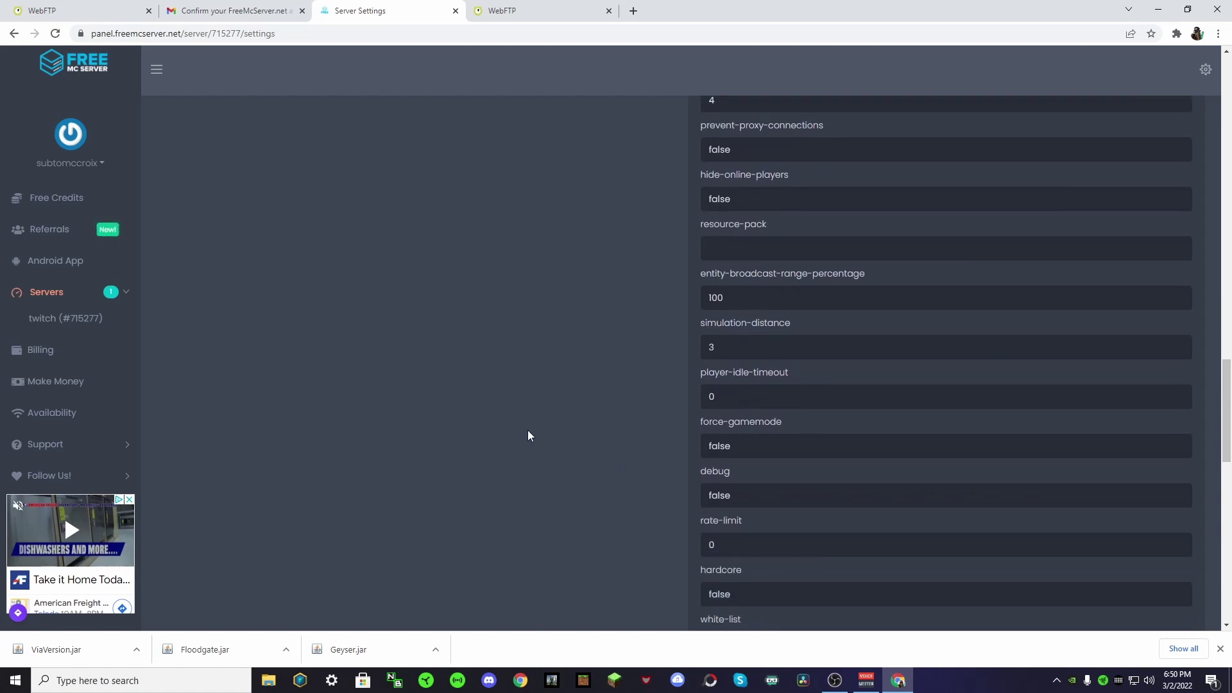
scroll(528, 435, down, 6)
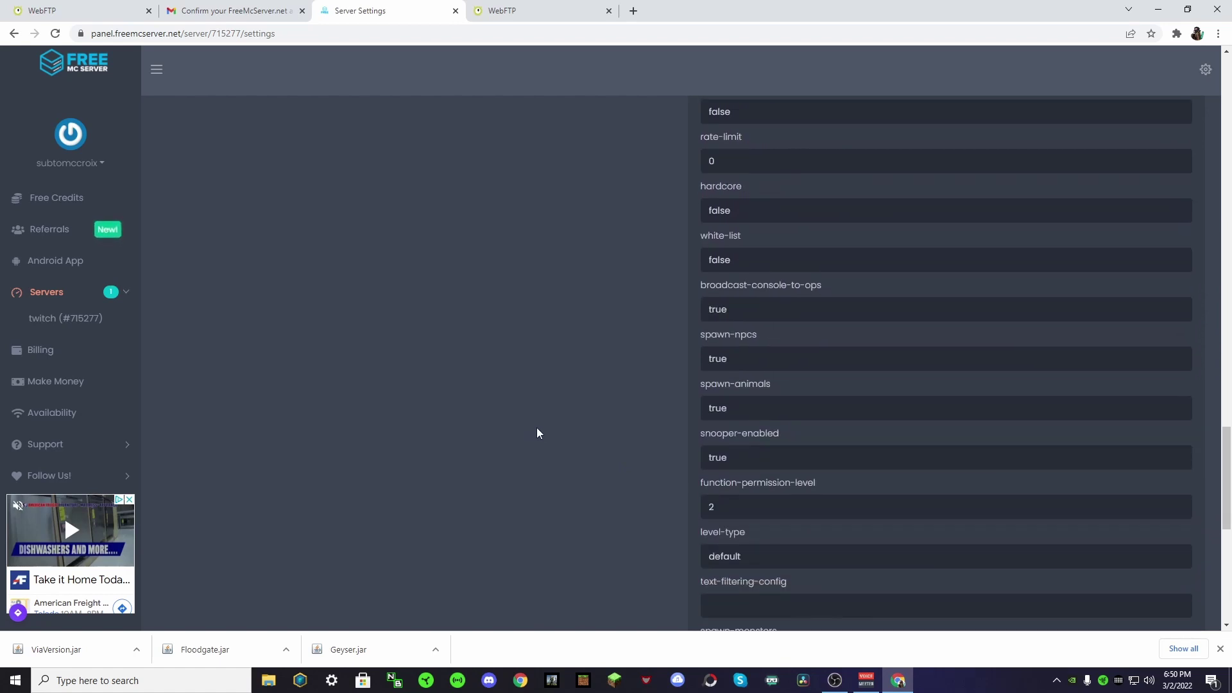
scroll(968, 527, down, 2)
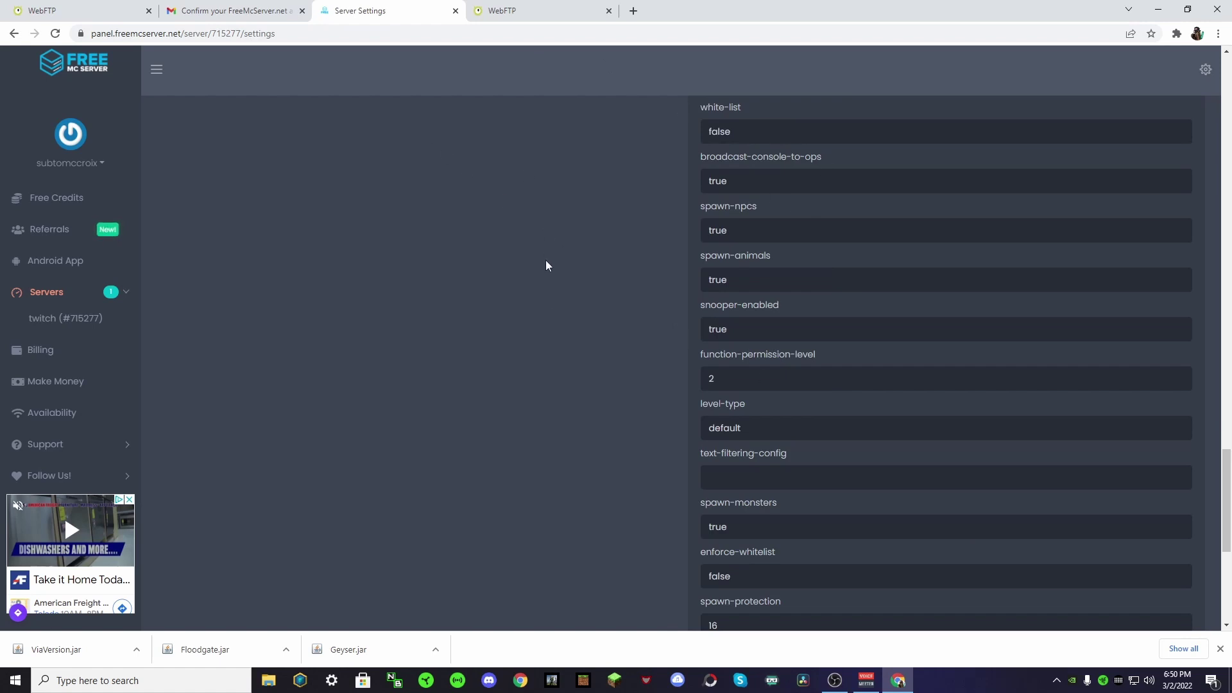
scroll(546, 265, down, 3)
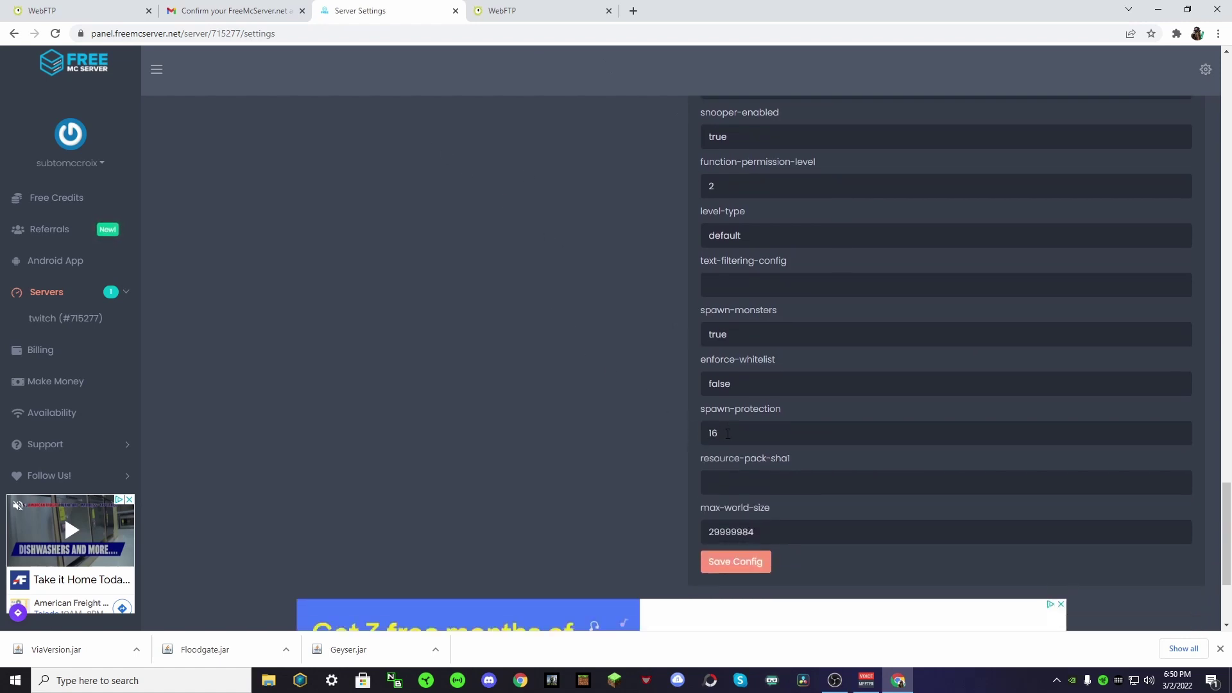
click(728, 433)
scroll(719, 436, down, 1)
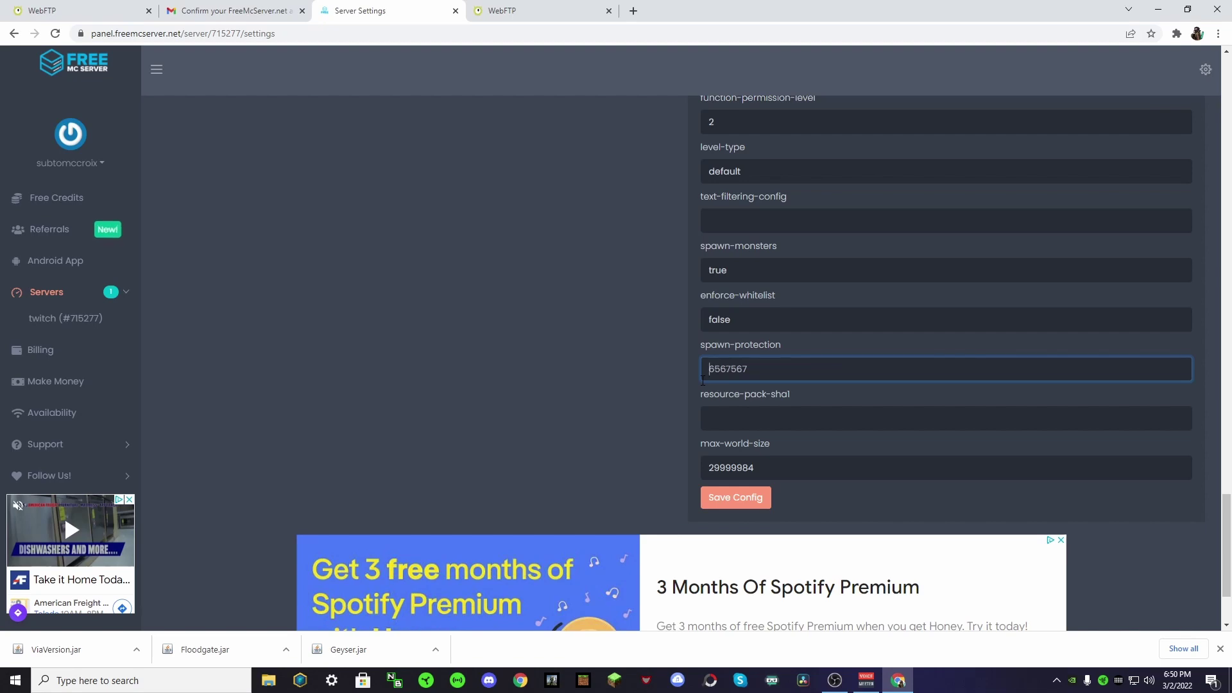
click(605, 360)
Select the whole motd text, then leave the motd field
scroll(603, 362, up, 20)
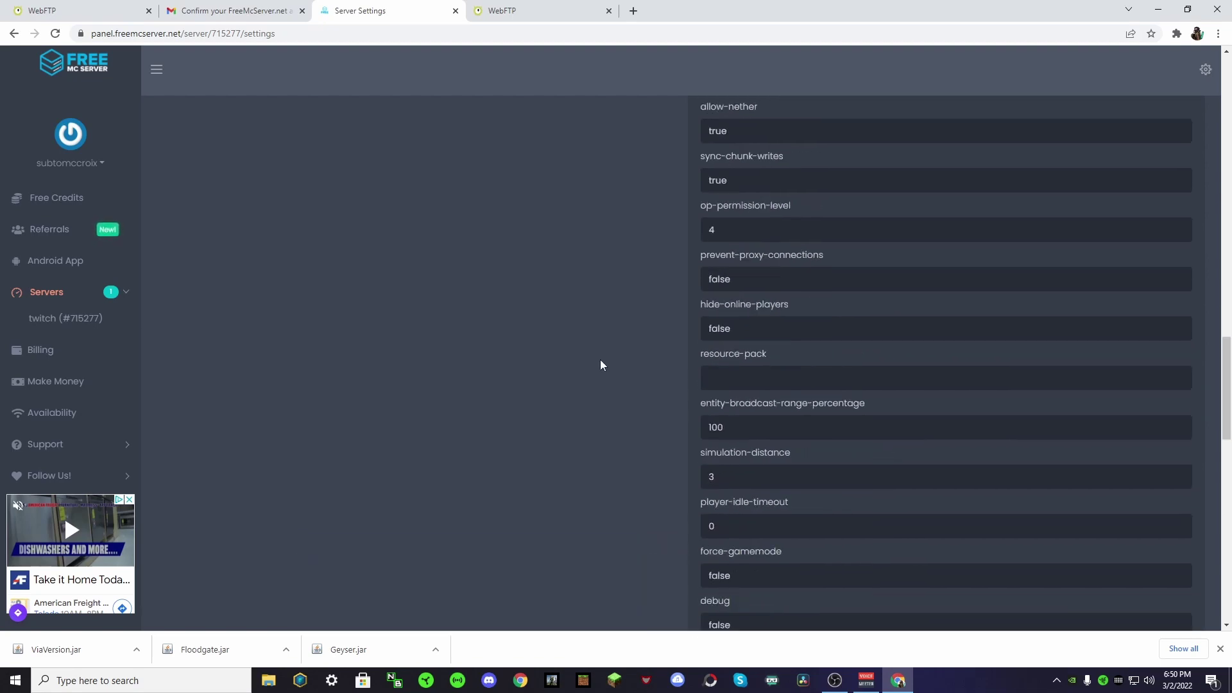
scroll(603, 363, up, 15)
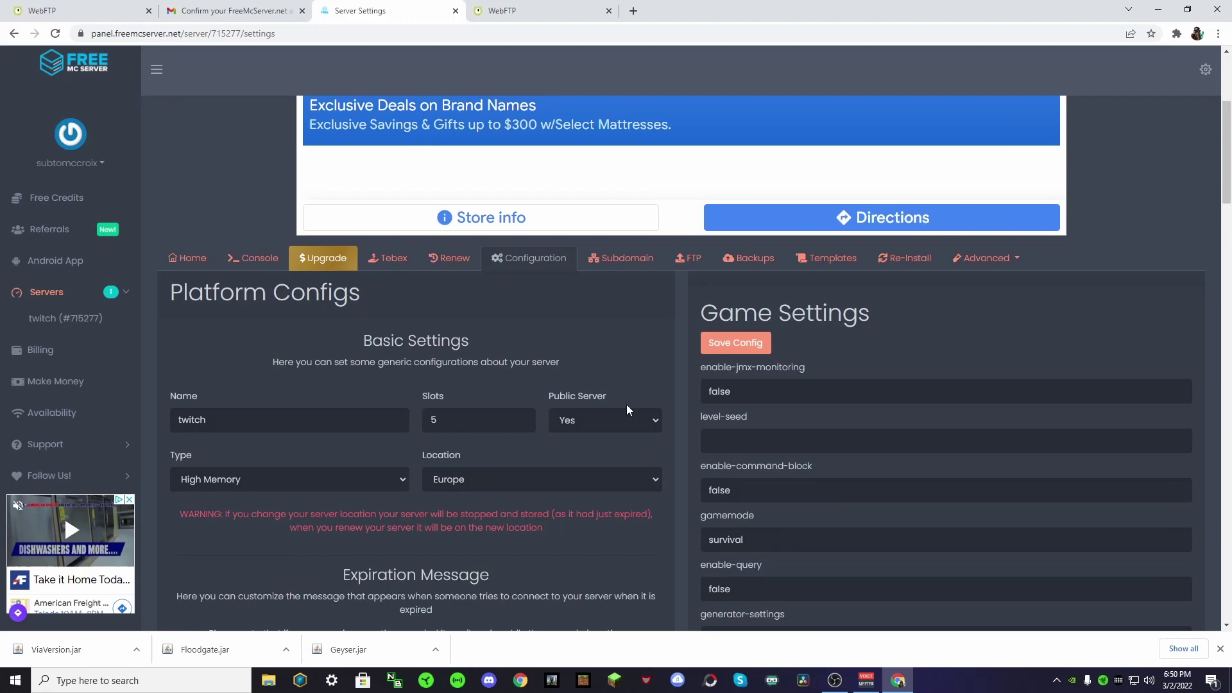
scroll(610, 336, down, 6)
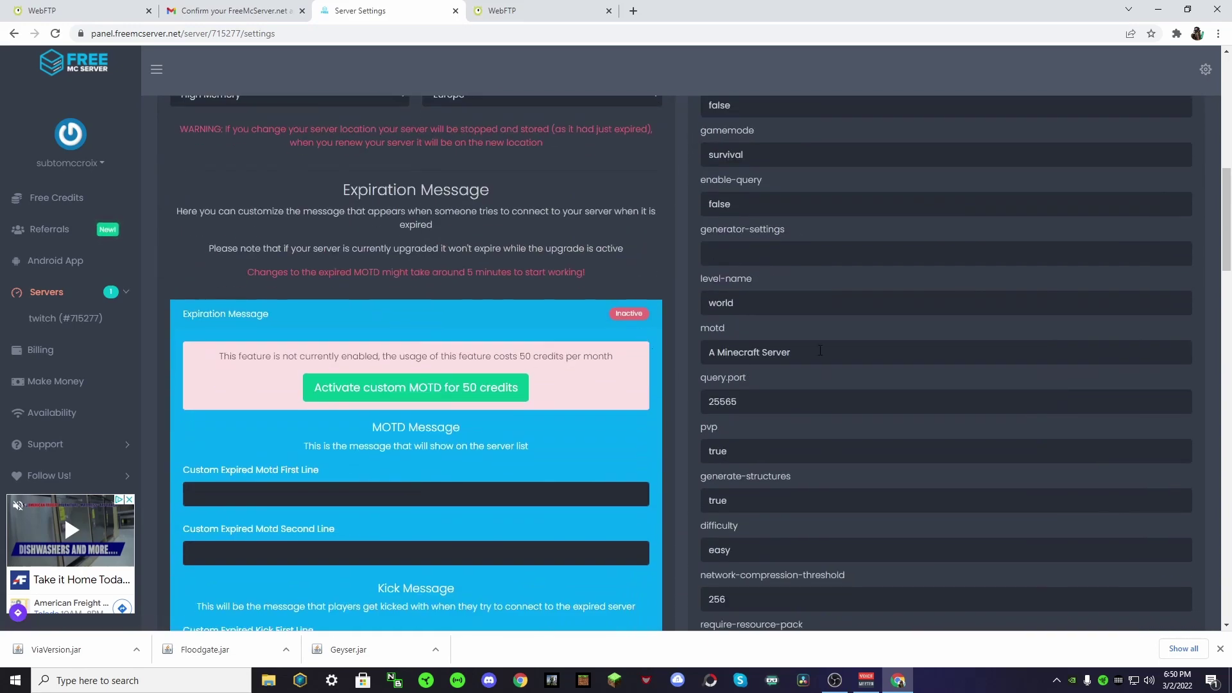
triple_click(819, 350)
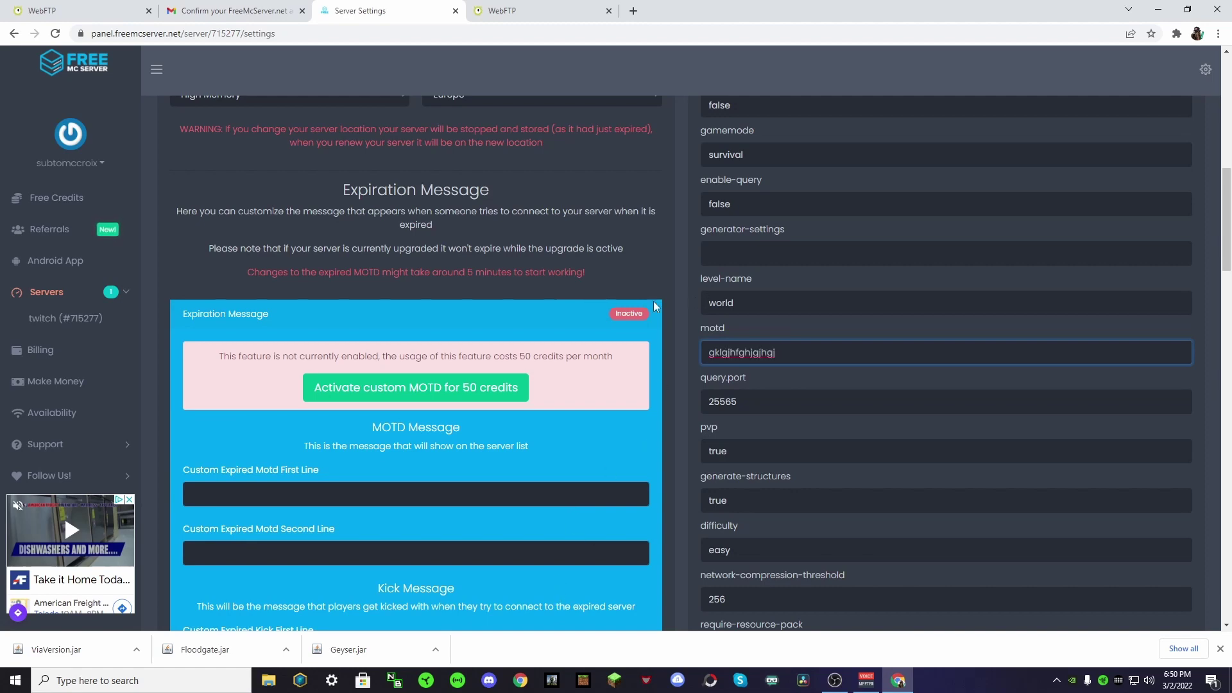
click(675, 308)
Set spawn-protection to 55 and save the game settings, confirming the dialog
scroll(675, 308, down, 20)
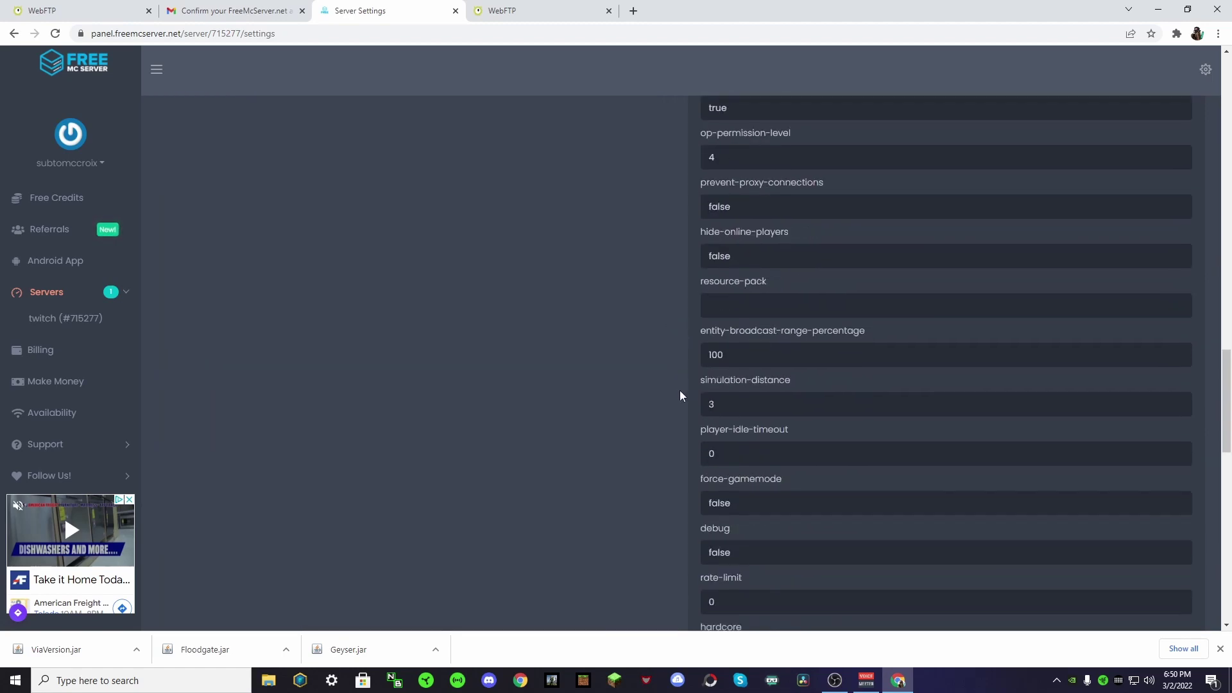
scroll(784, 523, down, 7)
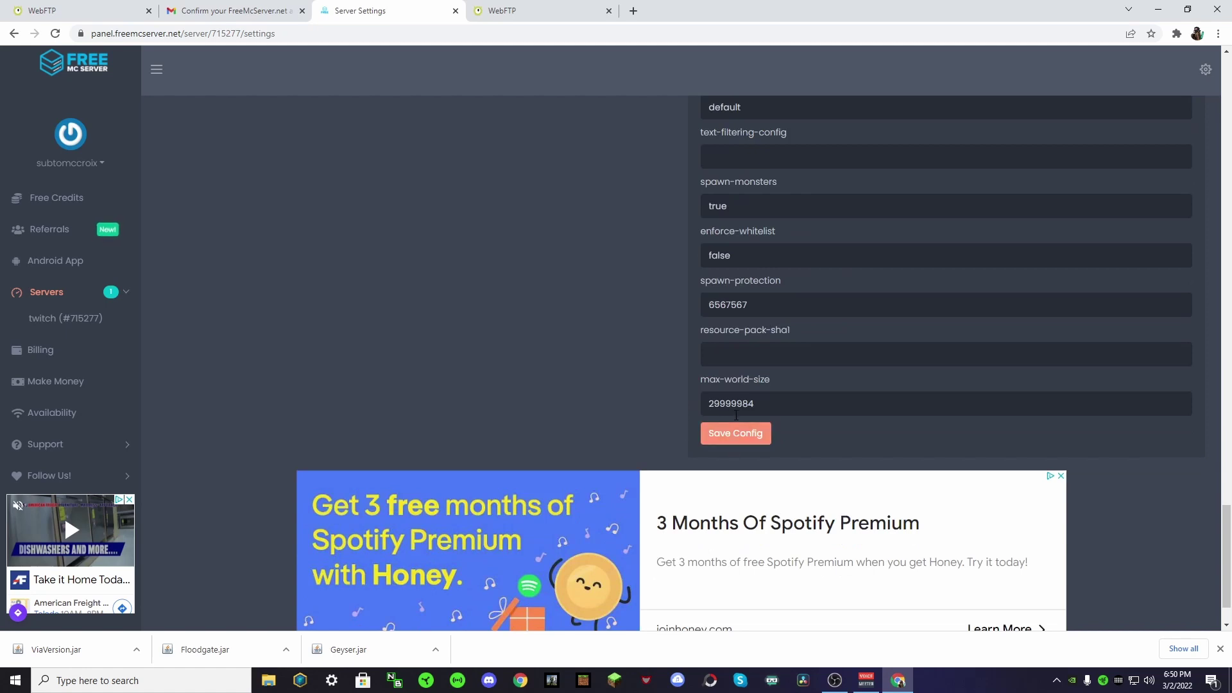
drag(746, 312, 699, 293)
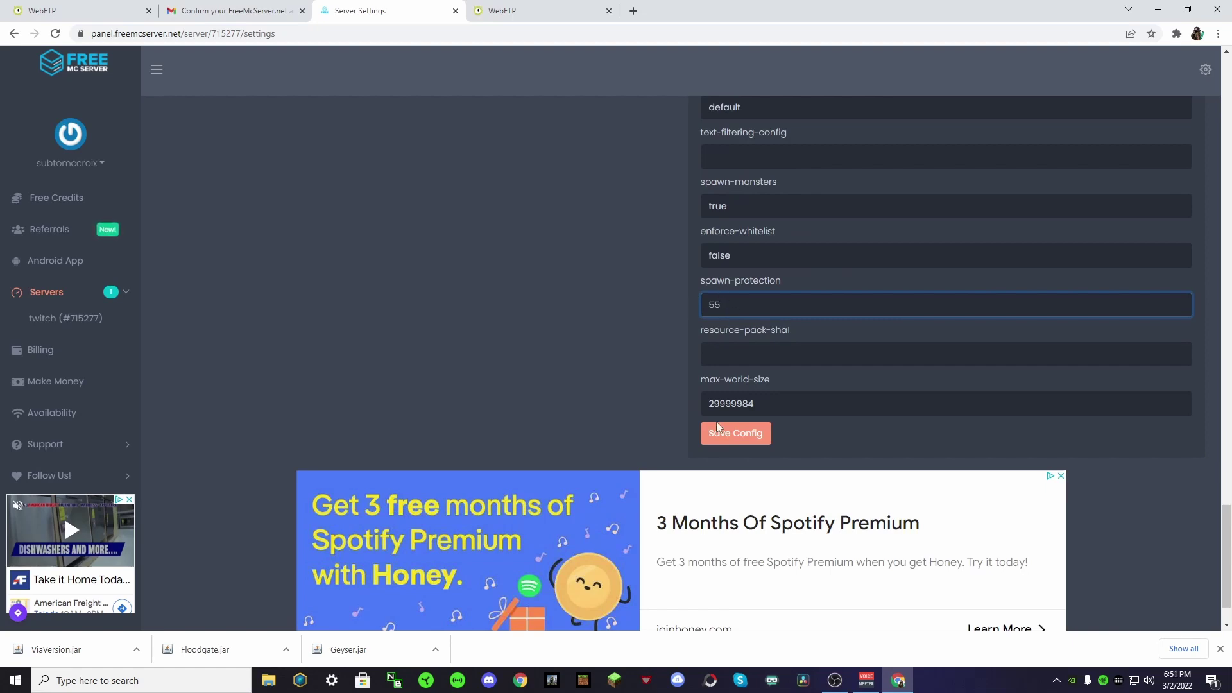
click(721, 443)
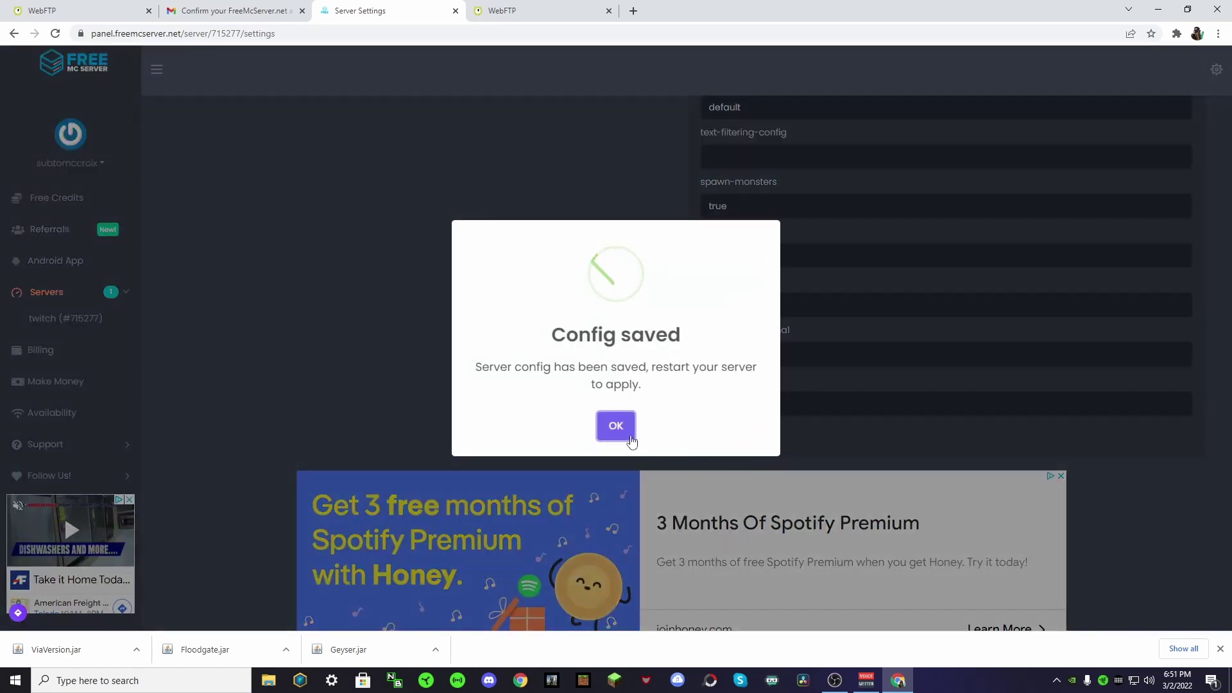
click(625, 430)
scroll(626, 430, up, 20)
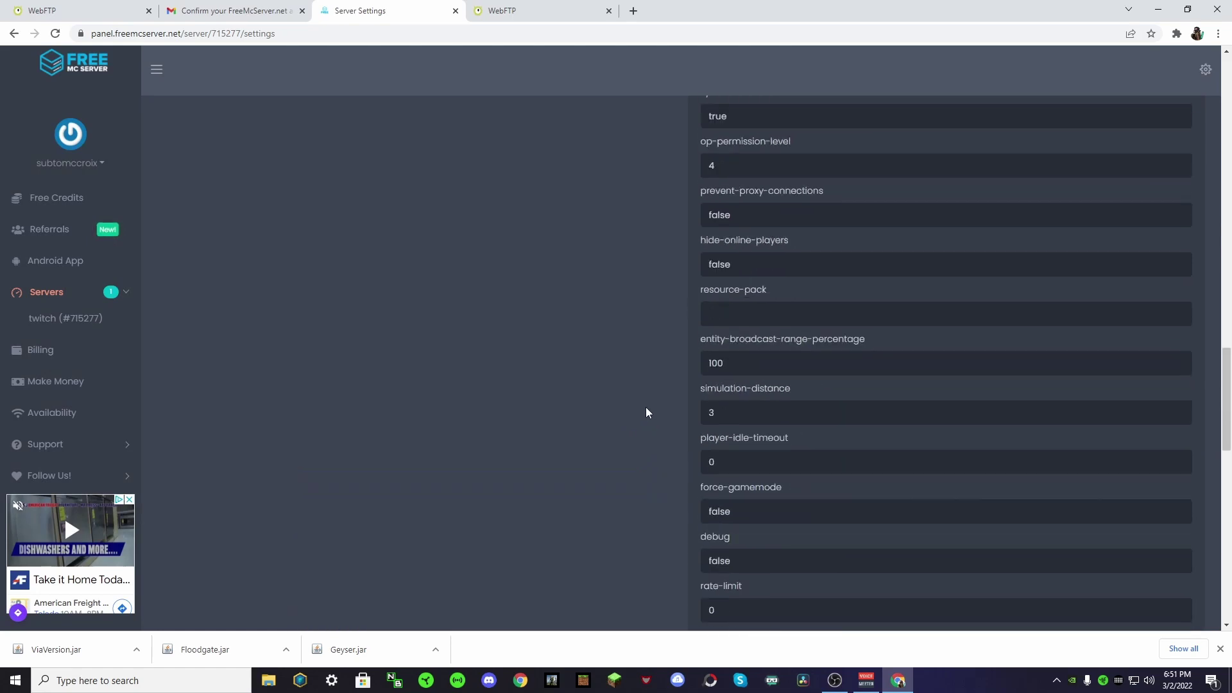
scroll(664, 403, up, 7)
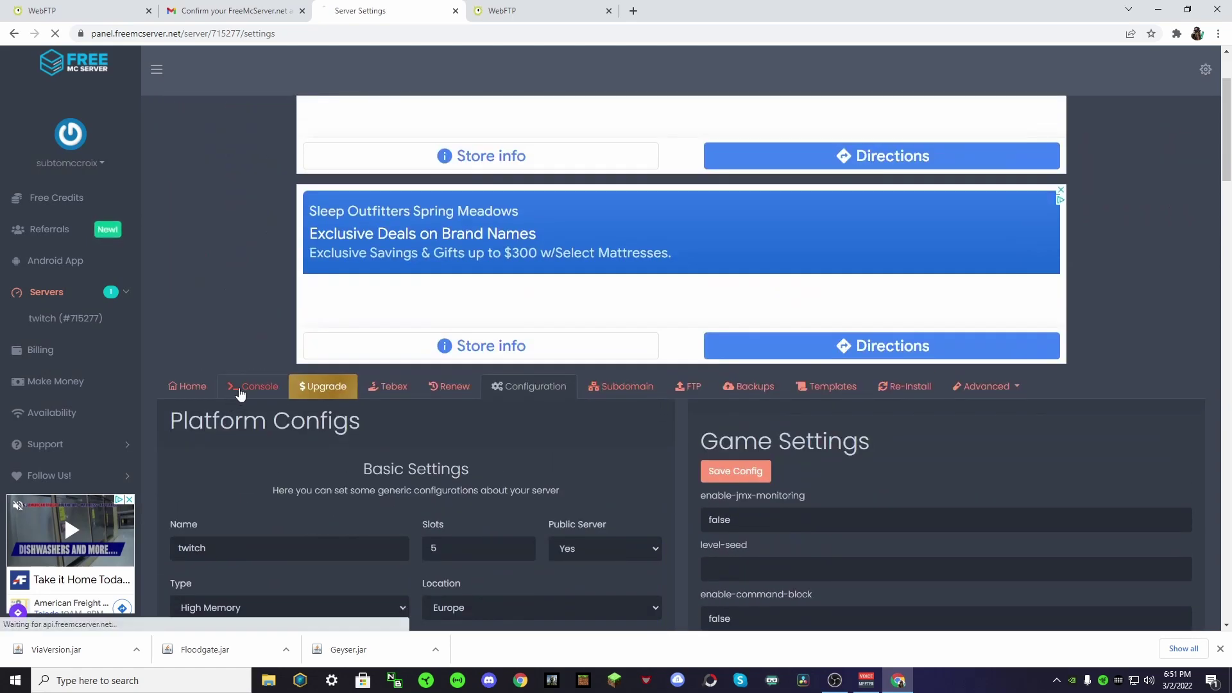
In the server console, enter restart as the command
click(240, 388)
scroll(243, 397, down, 5)
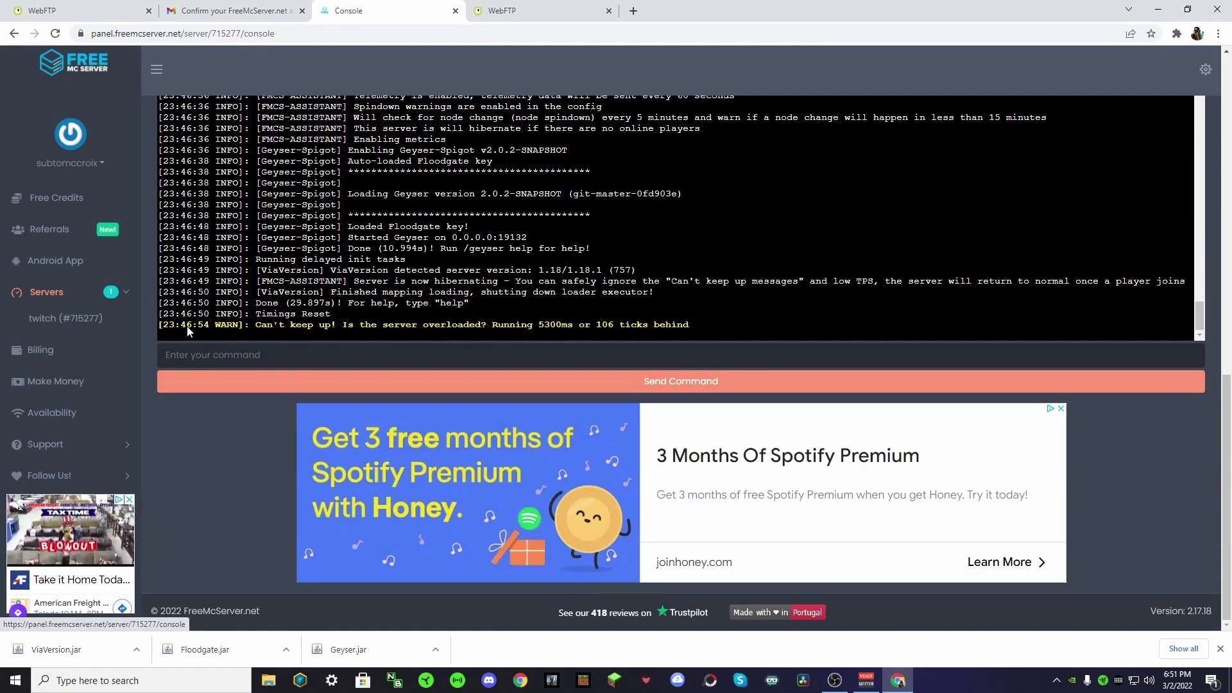
drag(159, 324, 692, 325)
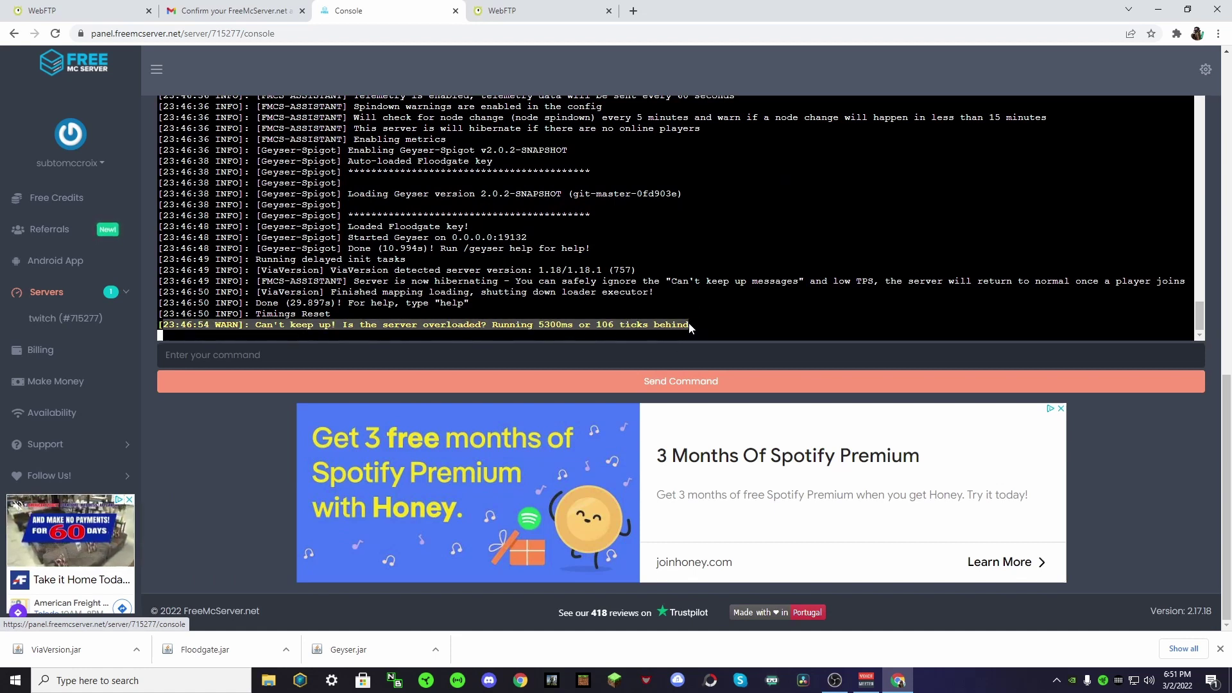
click(169, 325)
click(338, 353)
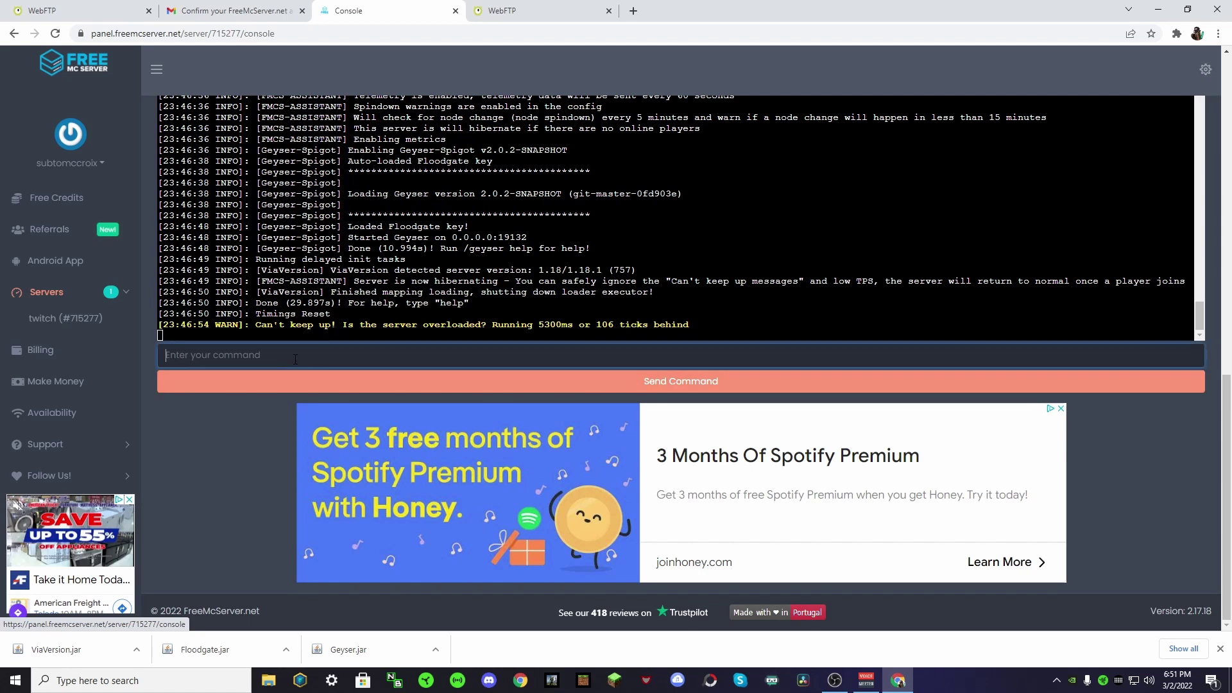
text(restart)
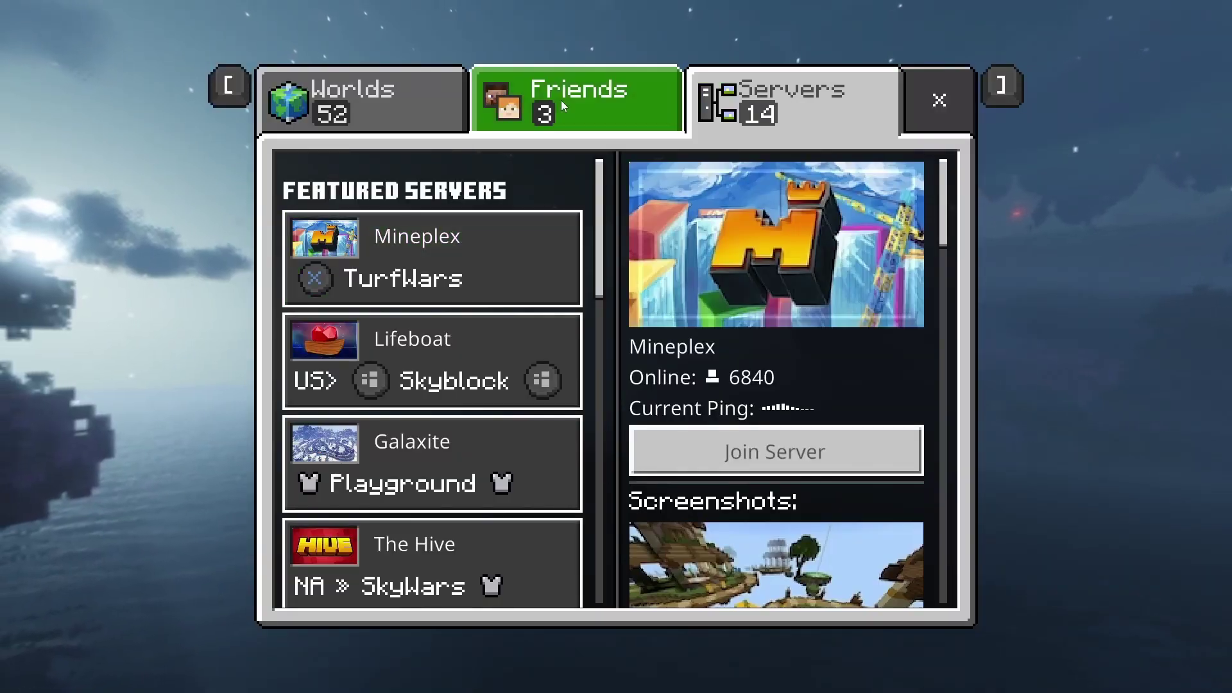
Add an external server with address whale.de.freemcserver.net copied from the panel
scroll(426, 348, down, 2)
scroll(426, 348, down, 6)
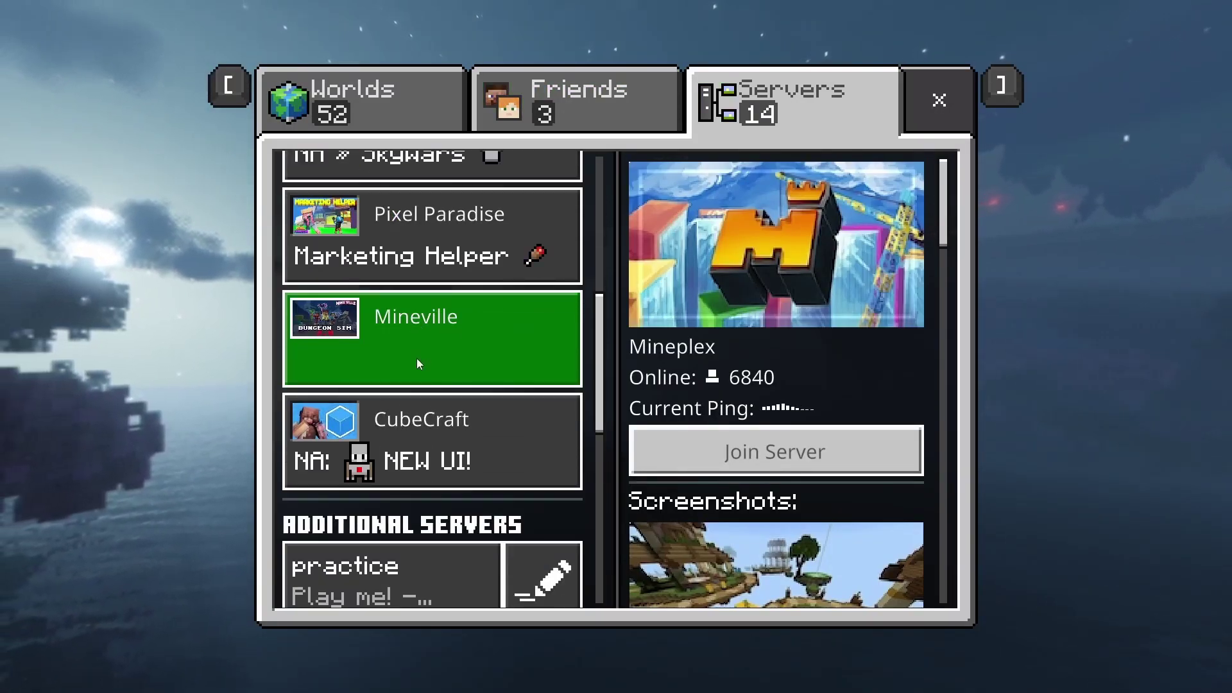
scroll(408, 454, down, 5)
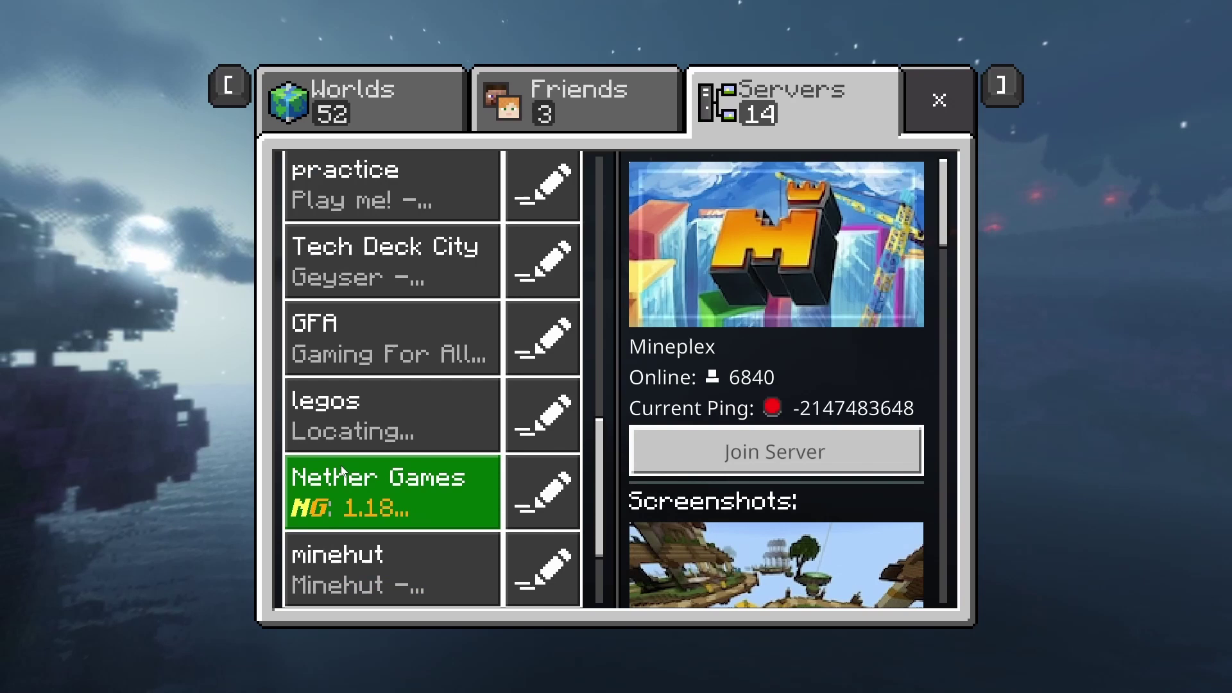
click(375, 583)
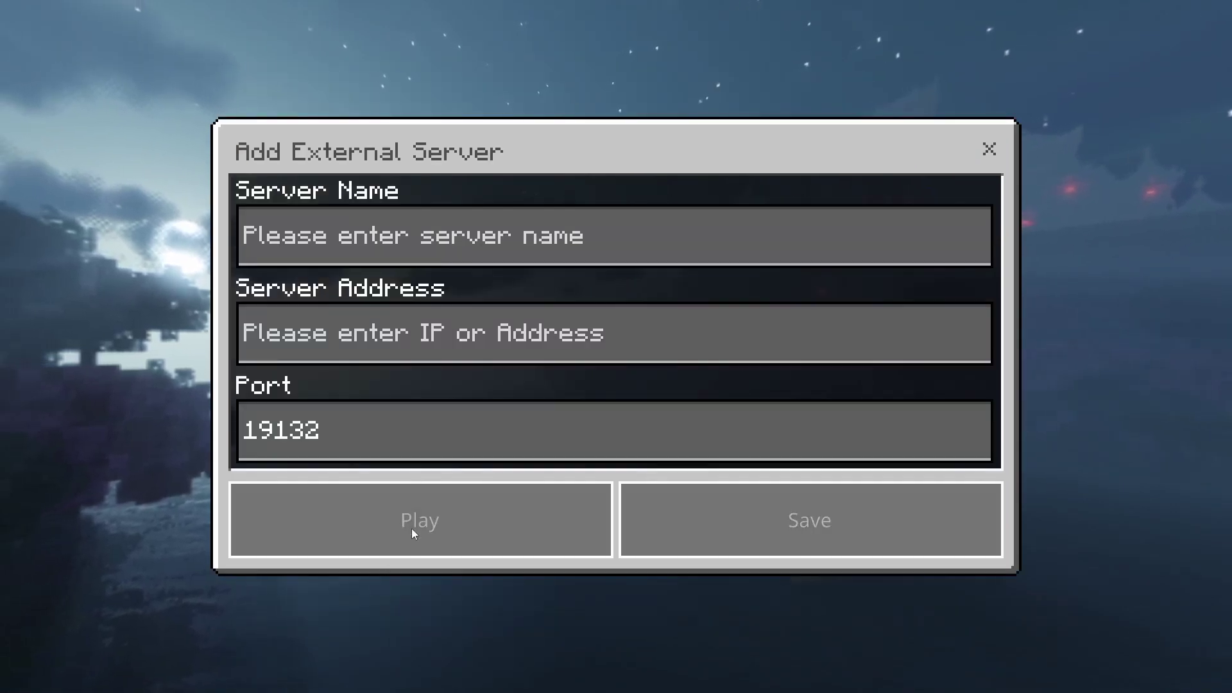
click(443, 353)
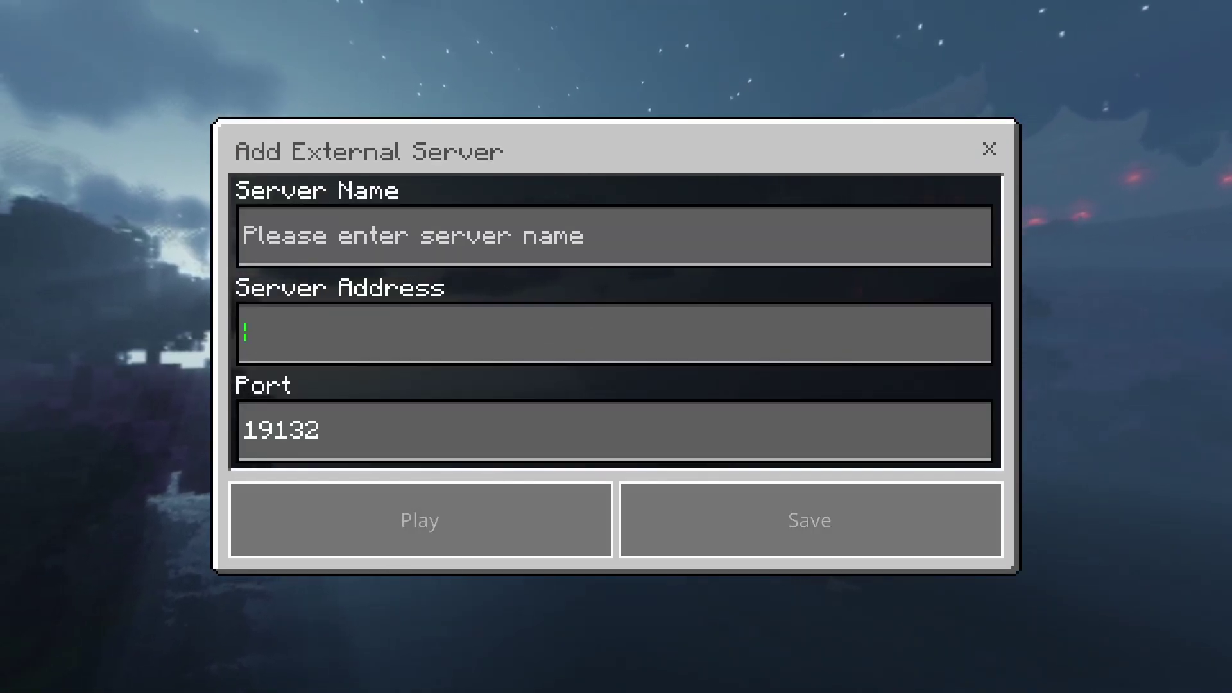
key(alt+Tab)
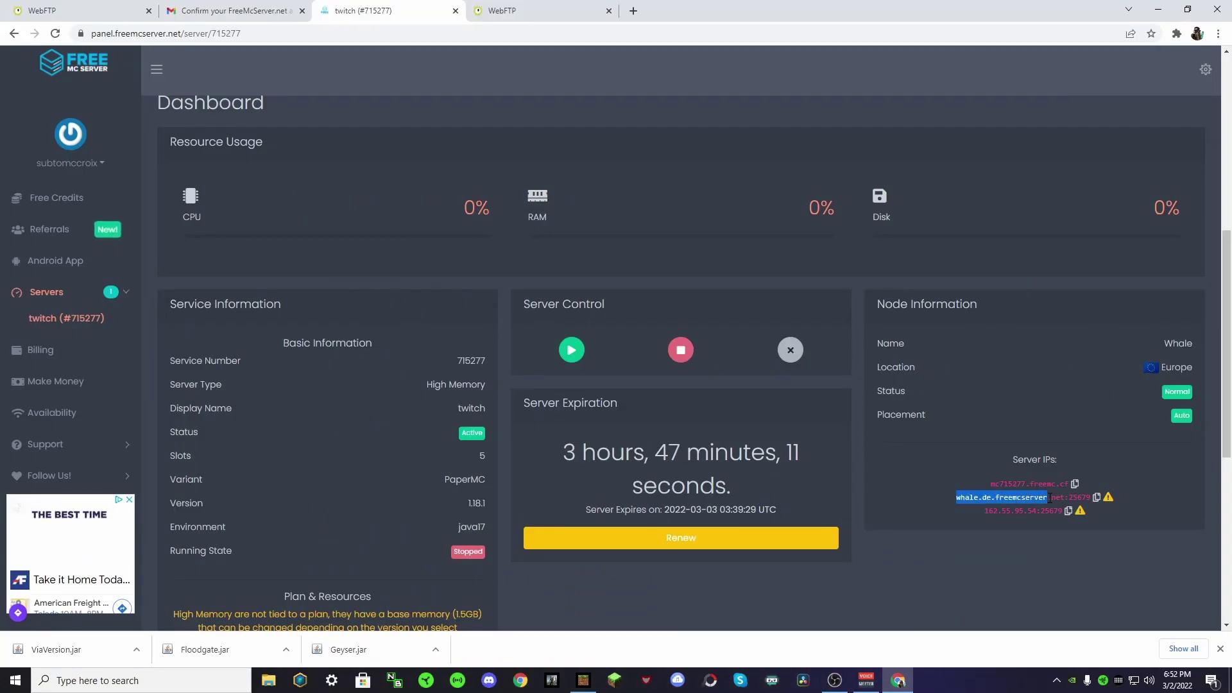
drag(1050, 498, 1069, 510)
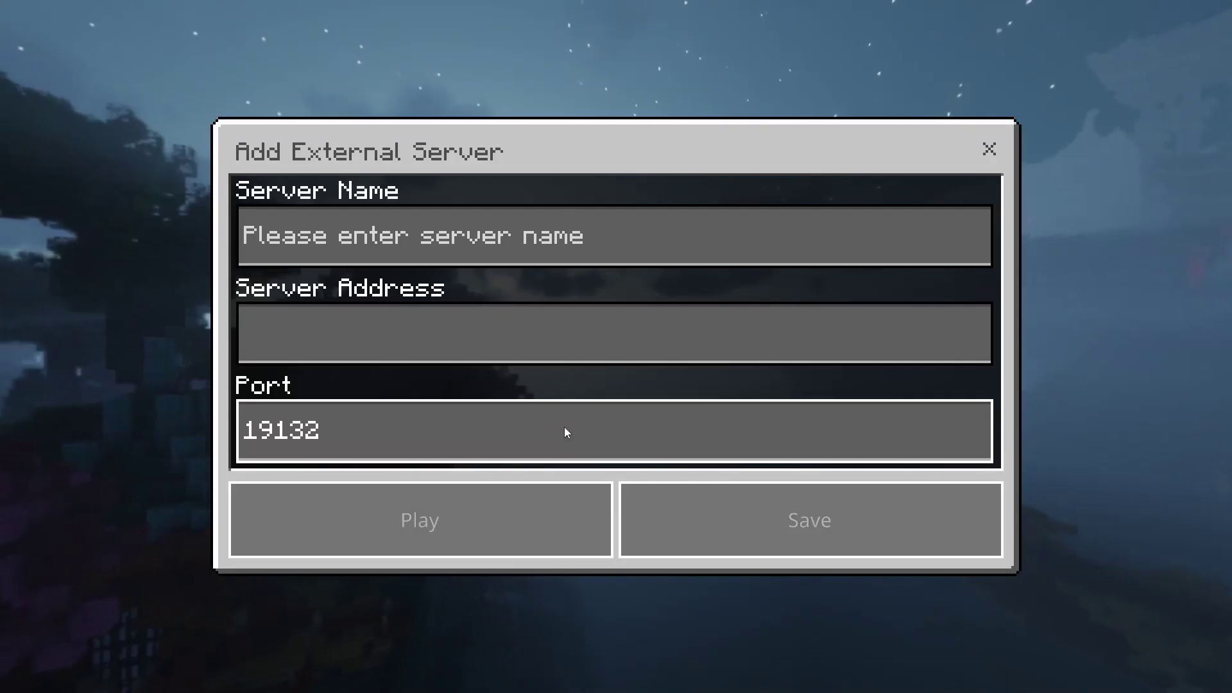
click(463, 349)
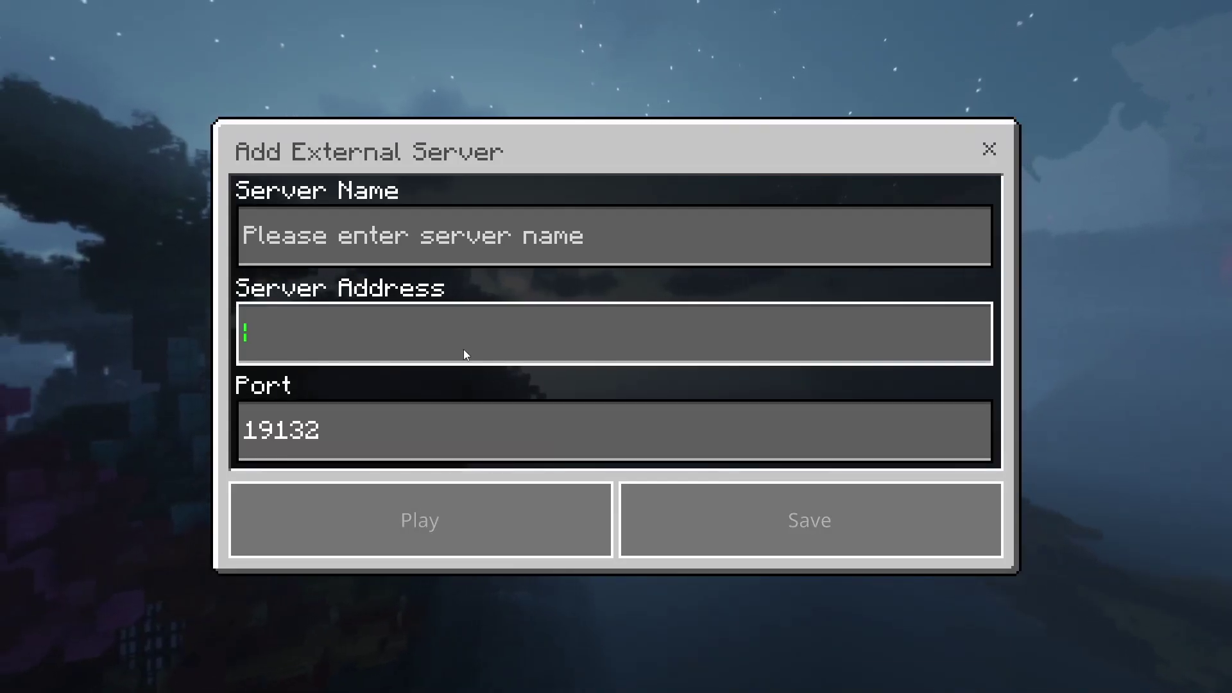
text(whale.de.freemcserver.net:25679)
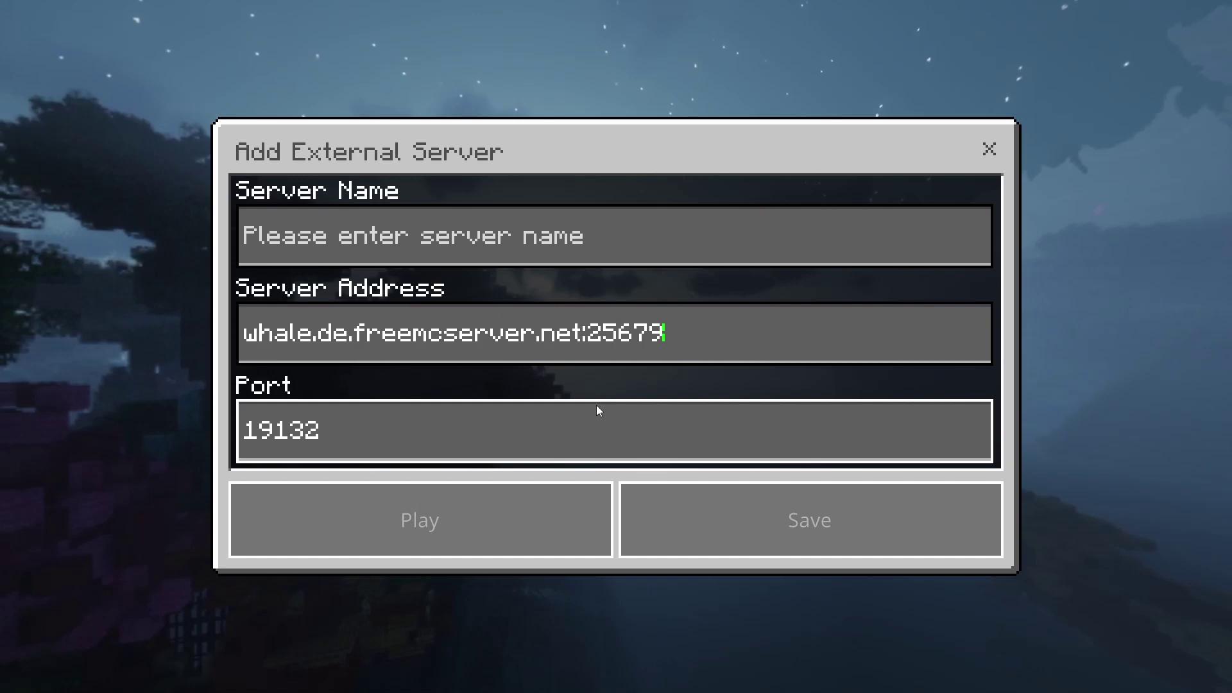
key(BackSpace)
key(BackSpace)
key(BackSpace)
key(BackSpace)
key(BackSpace)
key(BackSpace)
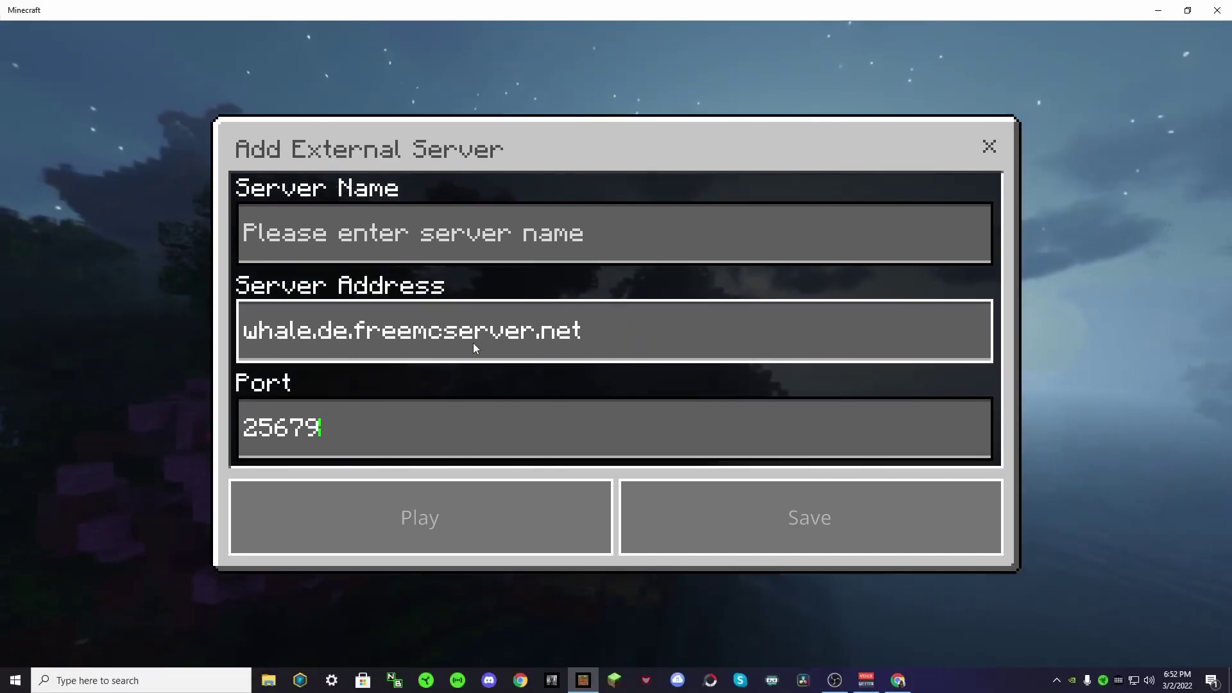
Name the server rgsgdf, save it, and select it under Additional Servers
click(598, 233)
text(rgsgdf)
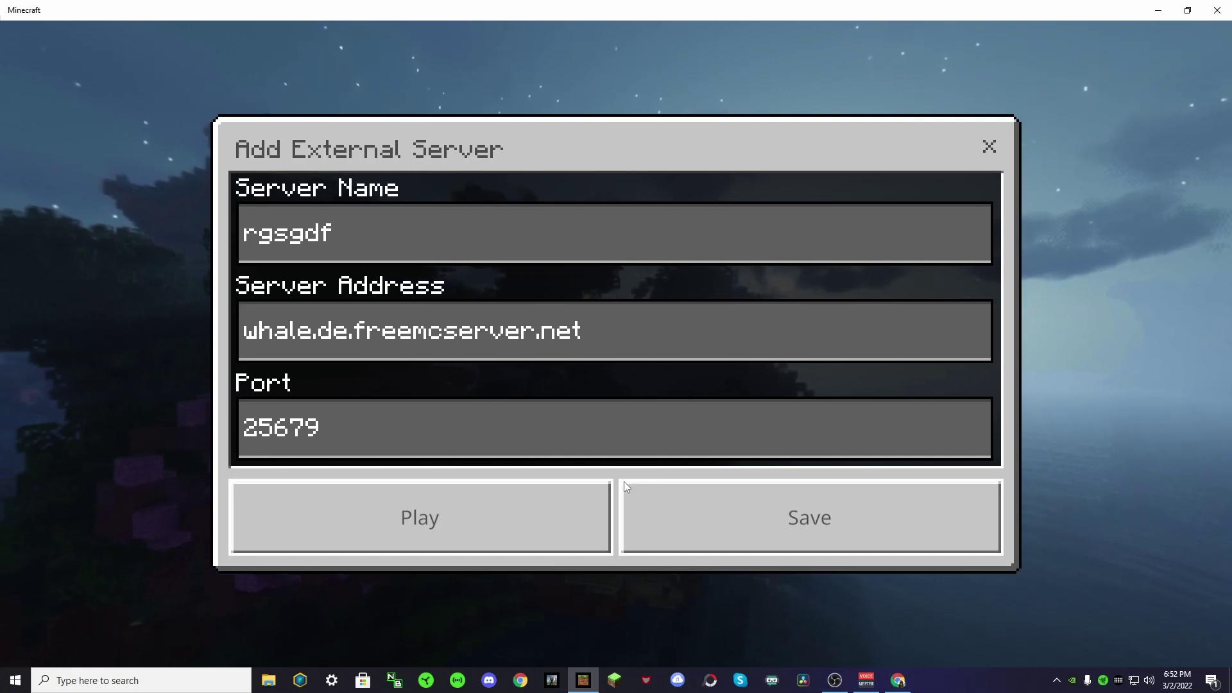
click(734, 495)
scroll(346, 424, up, 2)
scroll(359, 449, up, 2)
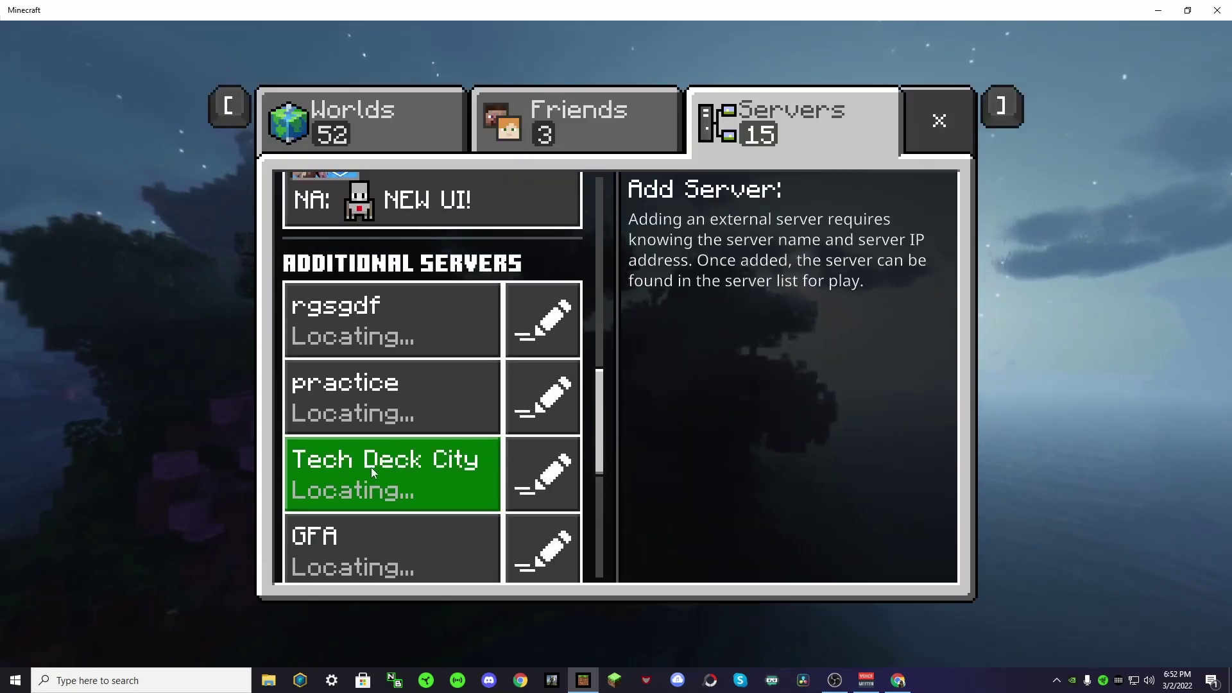
click(359, 318)
Try joining the new server, then check the address and Service Information on the panel's Home page
click(672, 294)
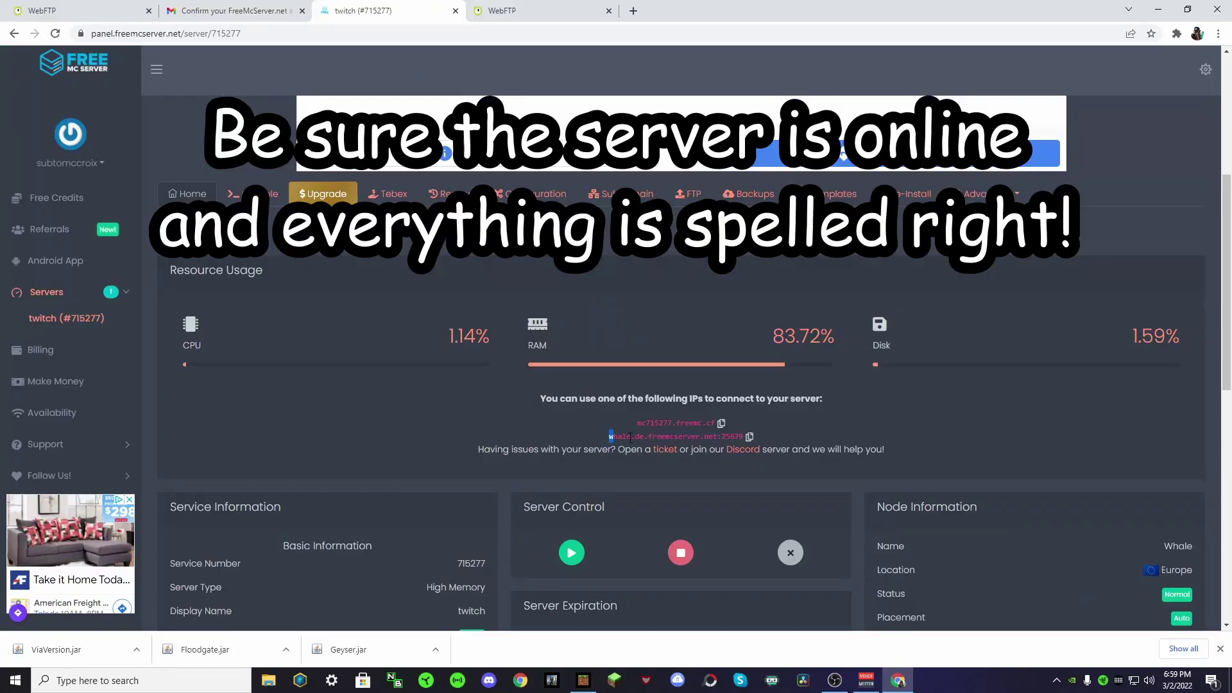
drag(718, 441, 716, 447)
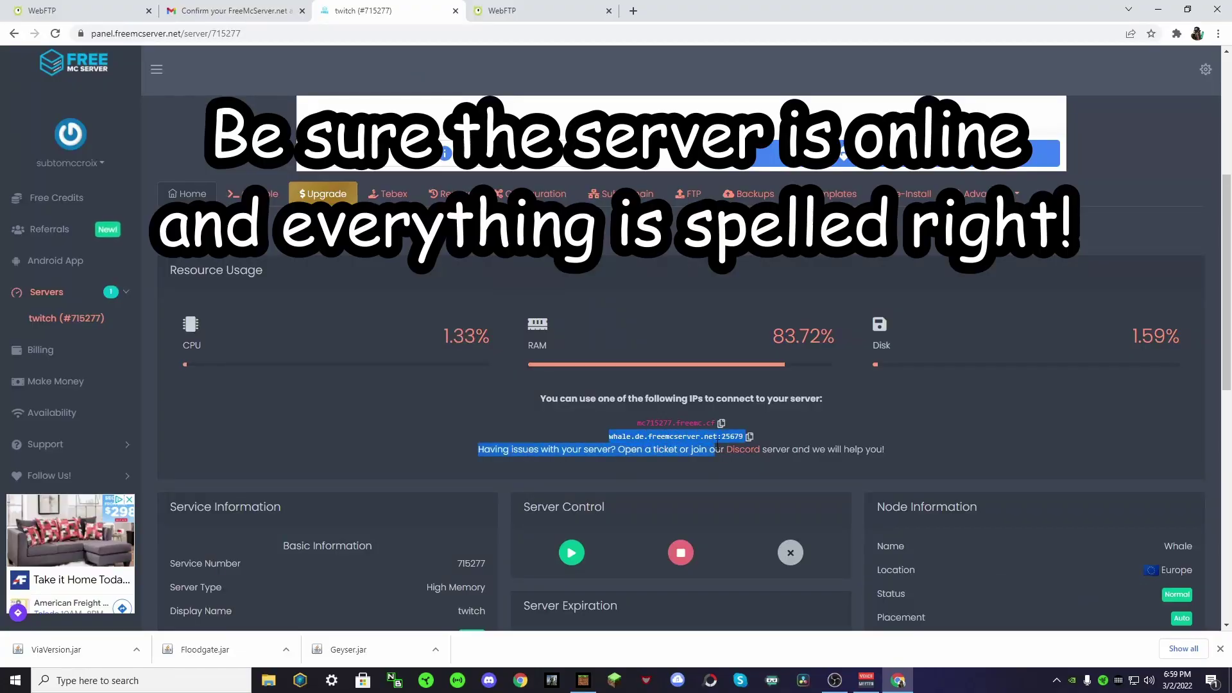
click(764, 438)
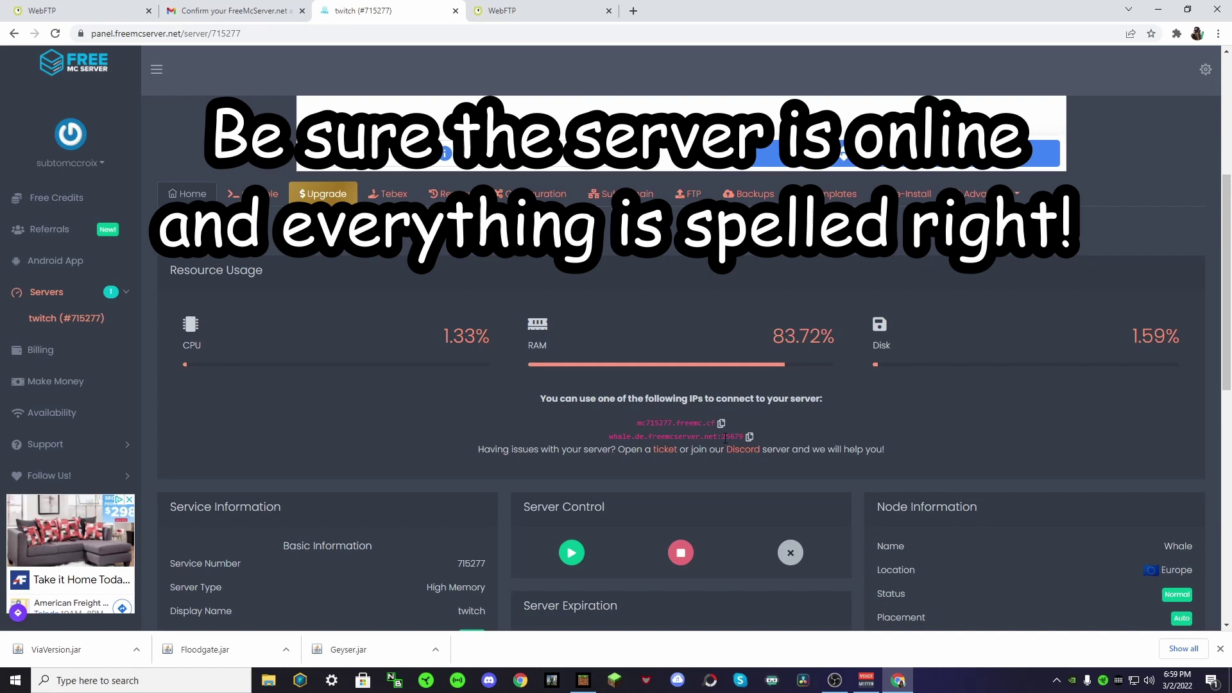
scroll(1013, 470, down, 4)
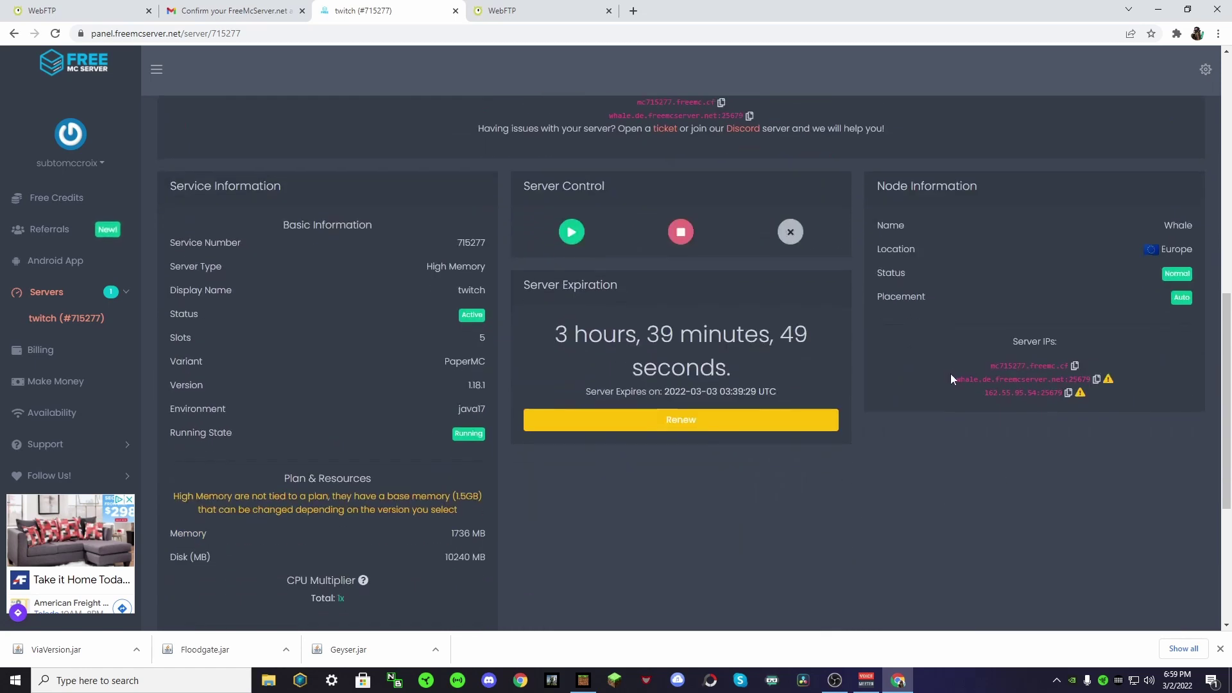
Join the rgsgdf server and walk around its world, toggling the pause menu
click(583, 680)
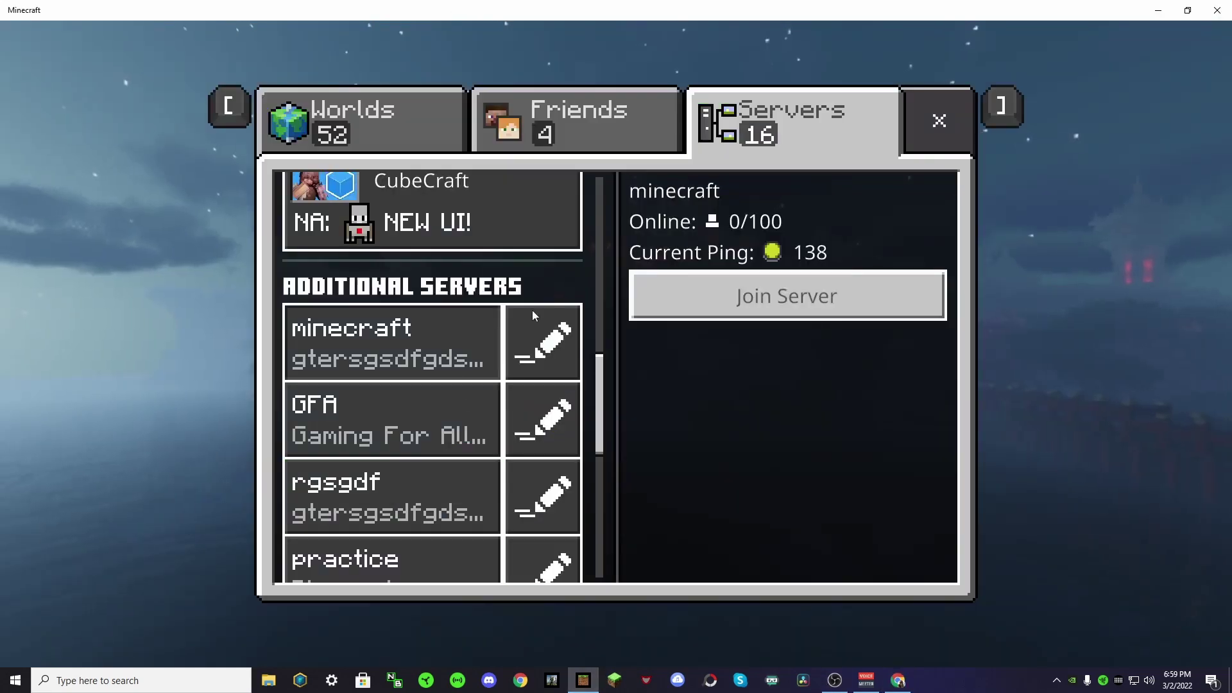
click(726, 294)
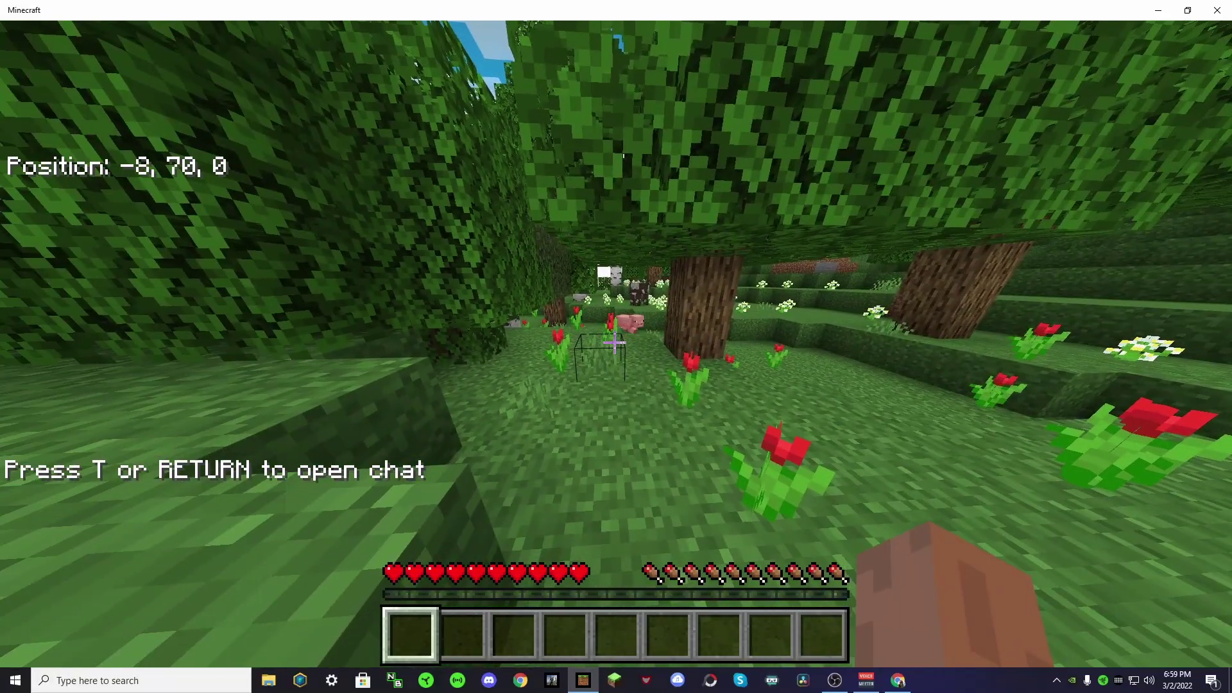
key(w)
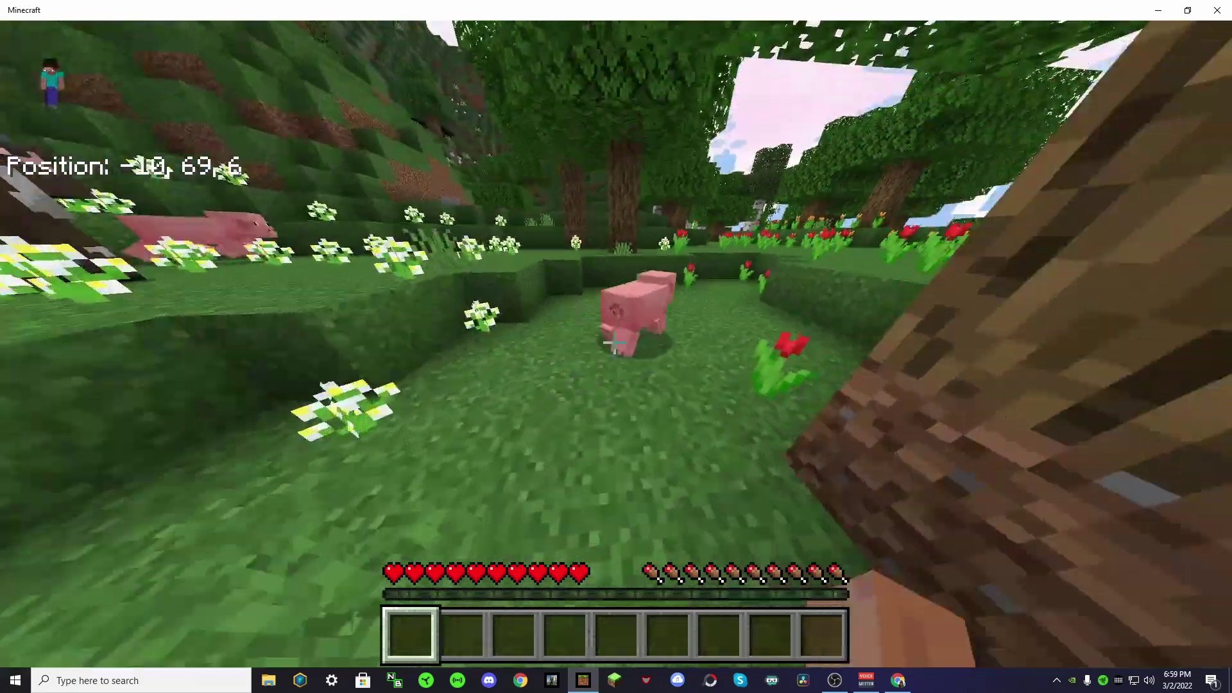
key(w)
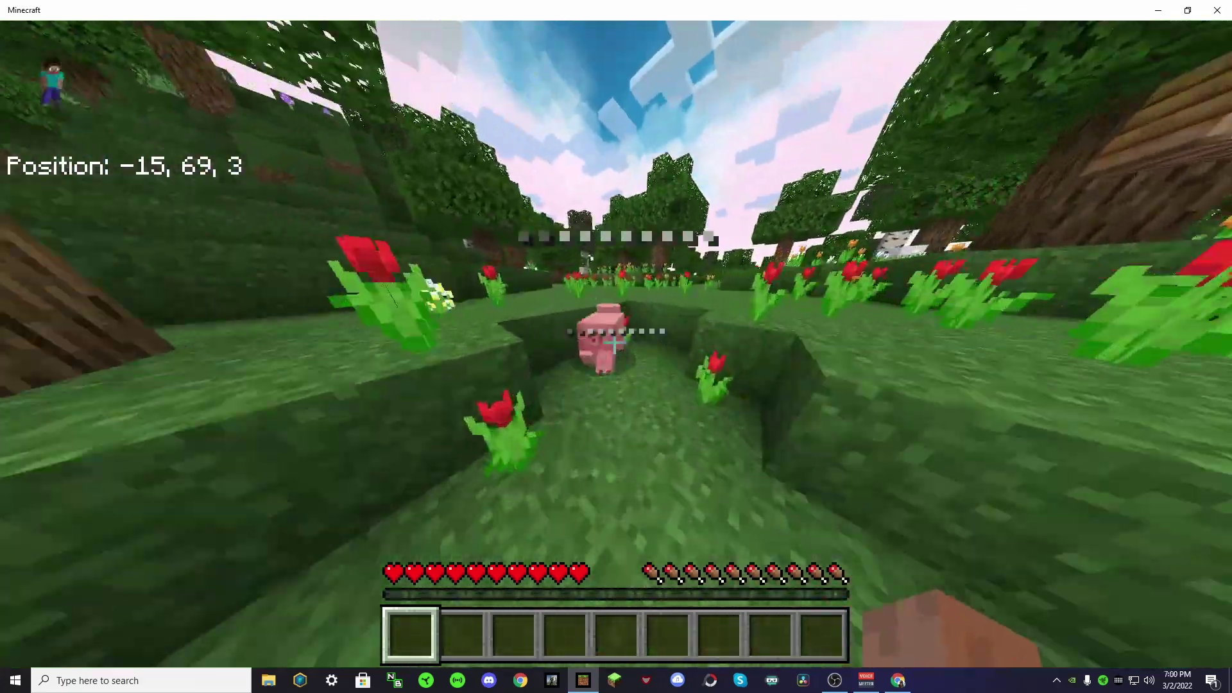
key(w)
key(Escape)
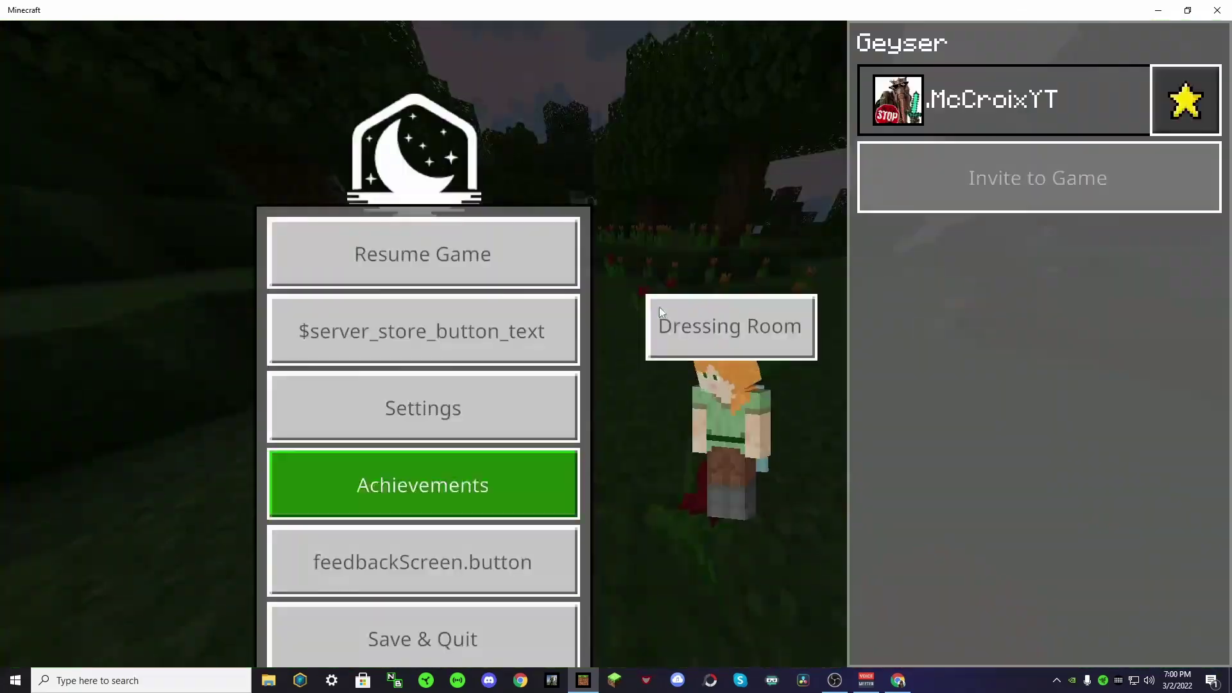
key(Escape)
key(w)
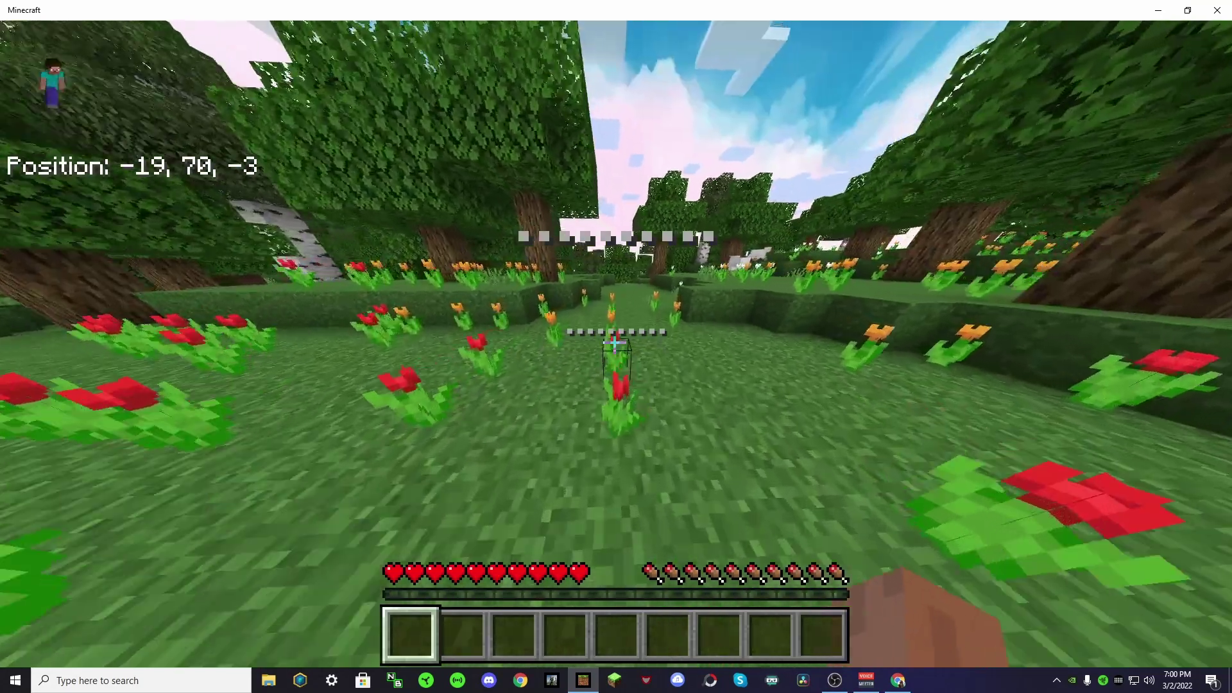
key(Escape)
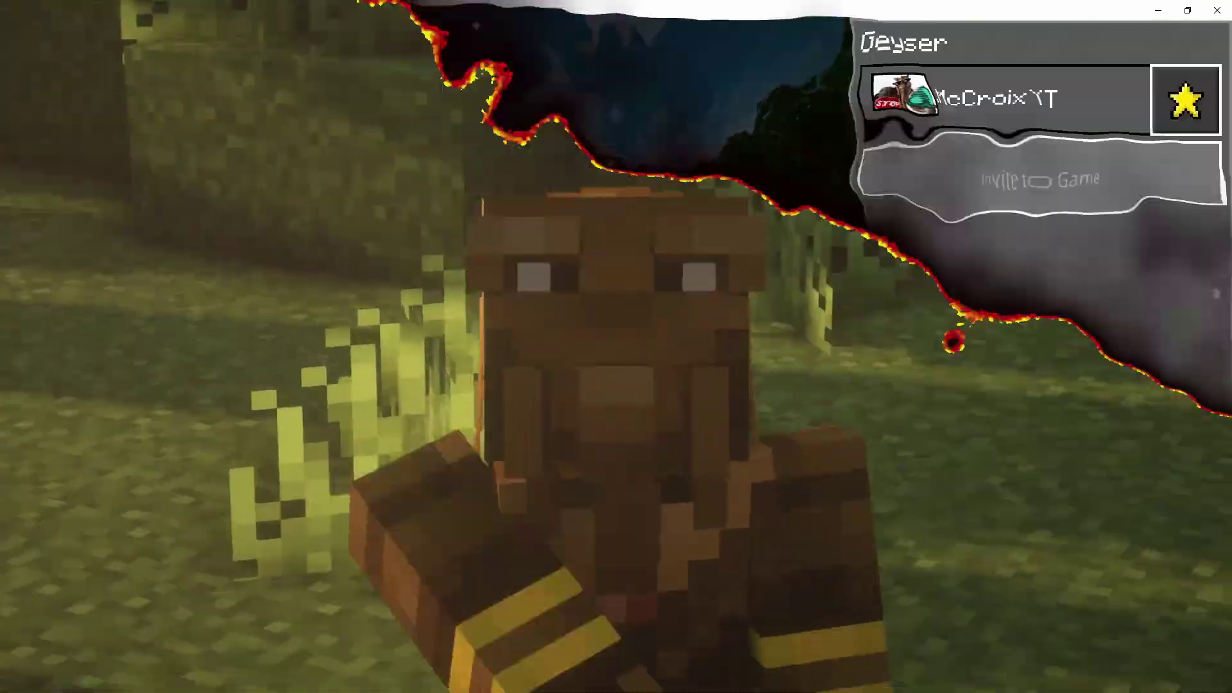